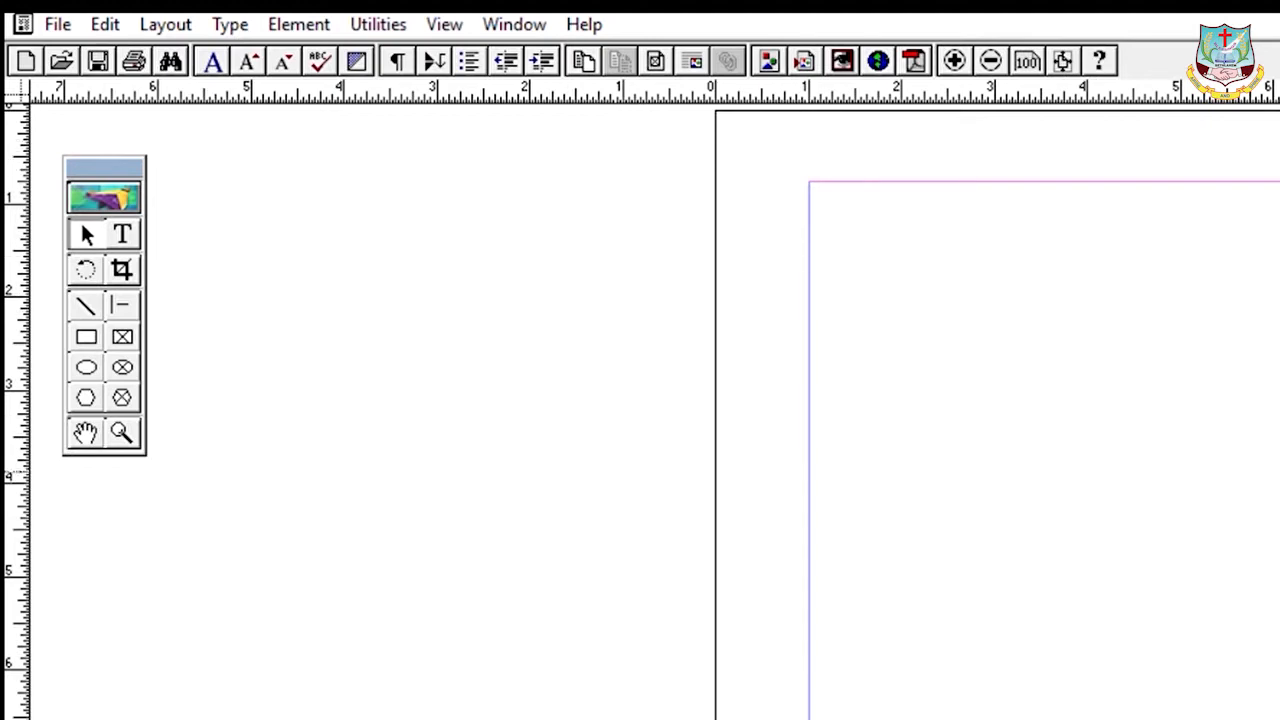
- Scroll up over the new blank publication page
scroll(655, 410, up, 1)
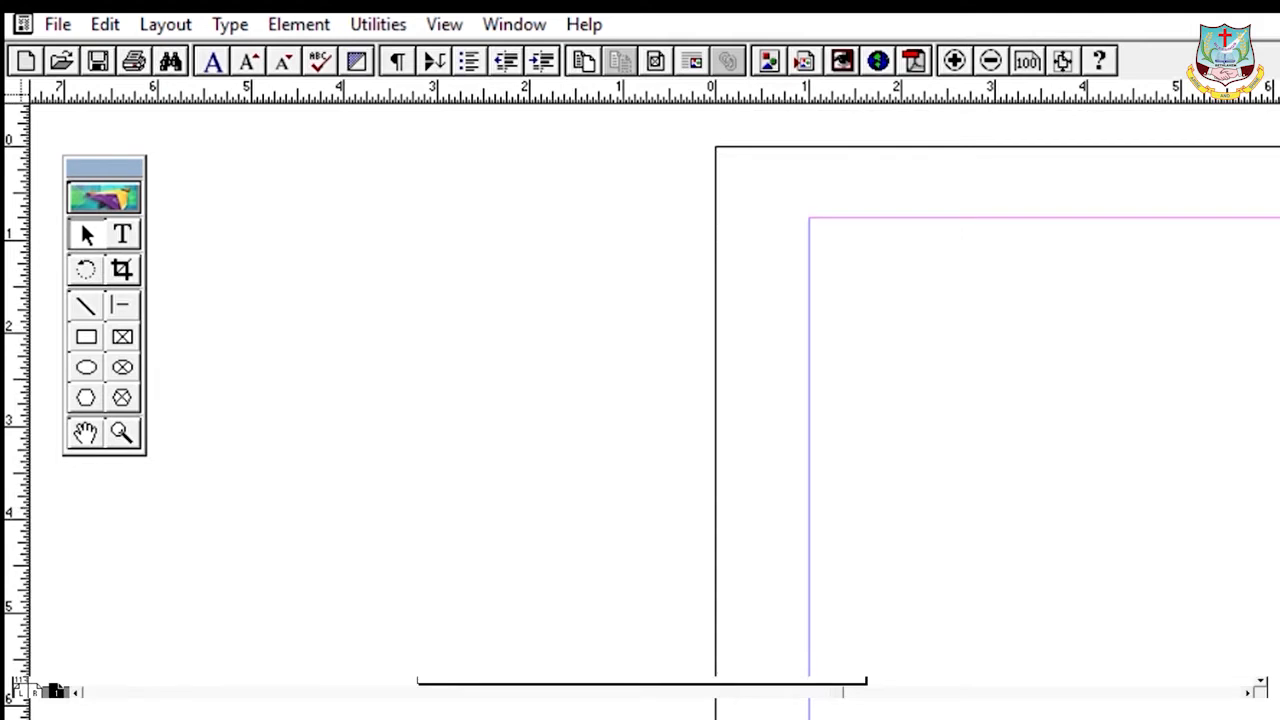
- Scroll the pasteboard left and hide the Tools palette with Ctrl+6
scroll(655, 410, left, 3)
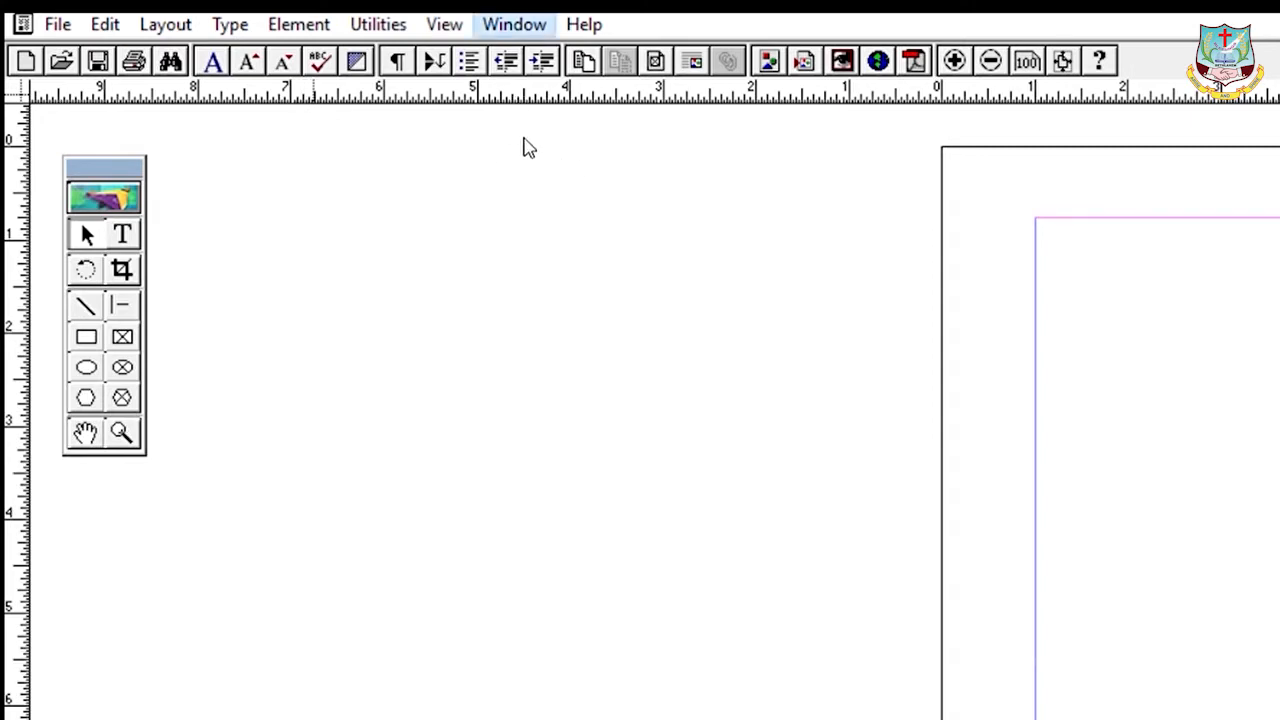
key(ctrl+6)
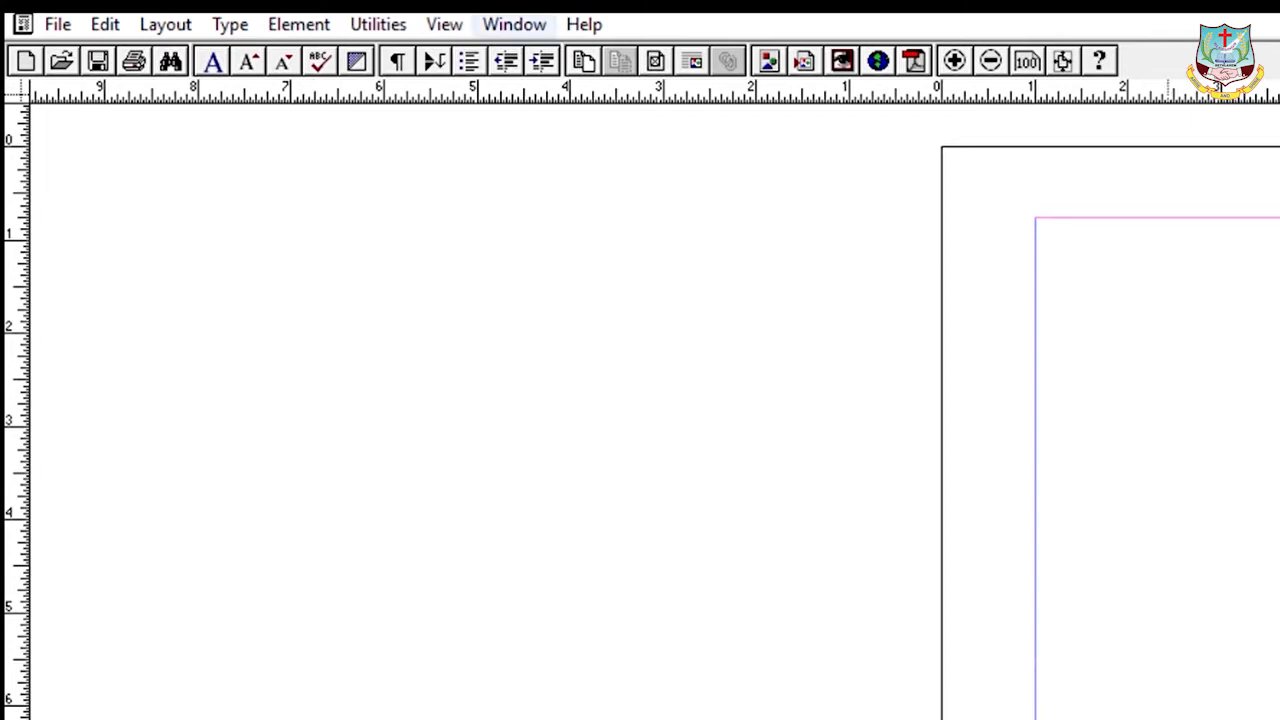
- Bring the Tools palette back with Window > Show Tools
click(514, 24)
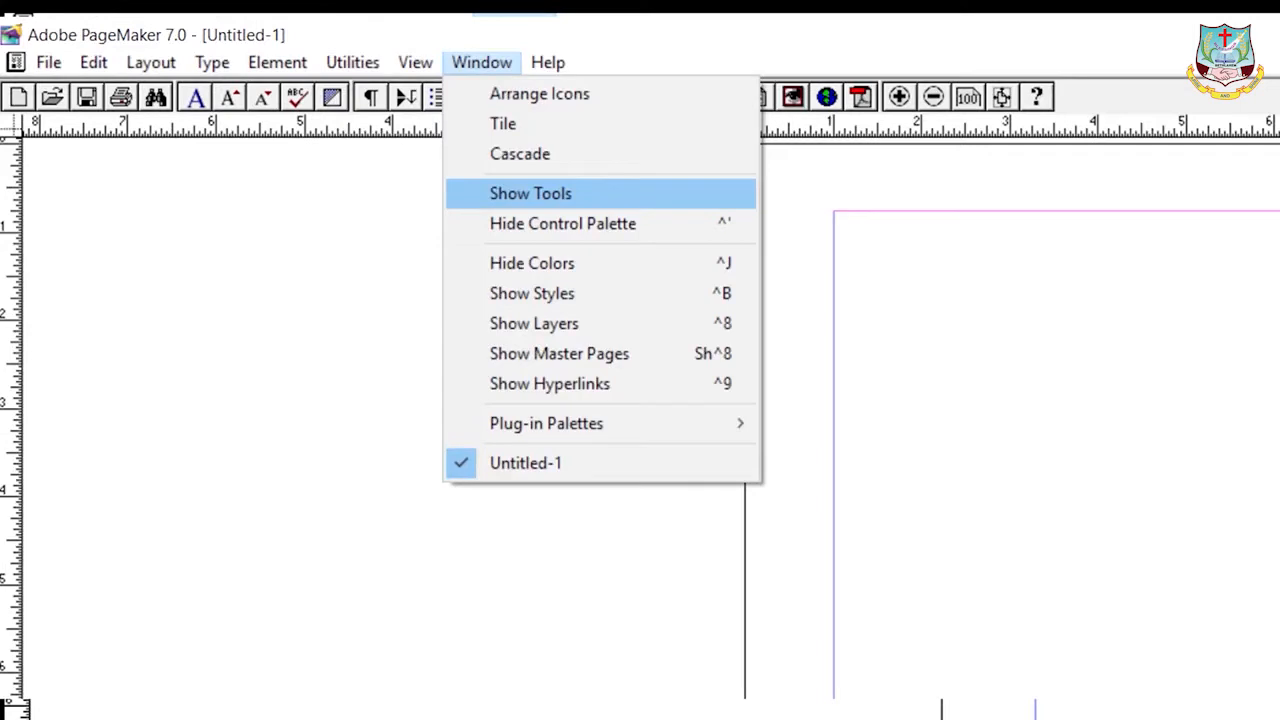
click(530, 193)
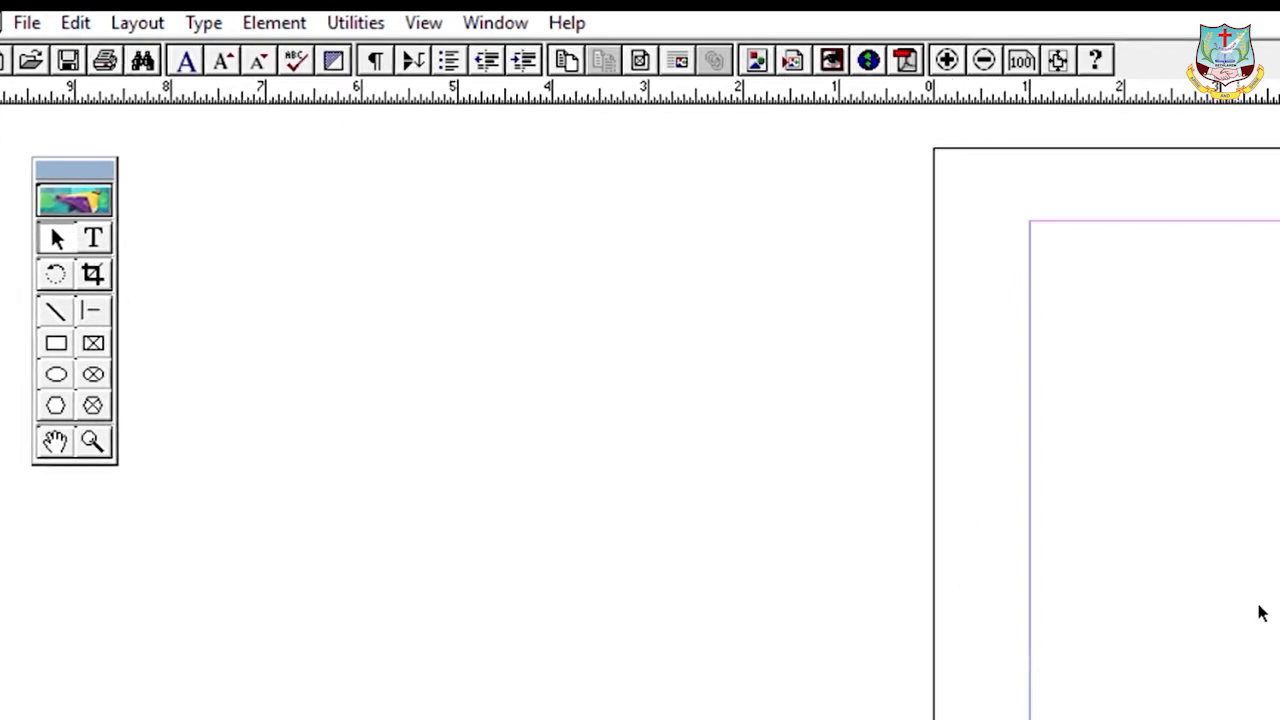
click(92, 274)
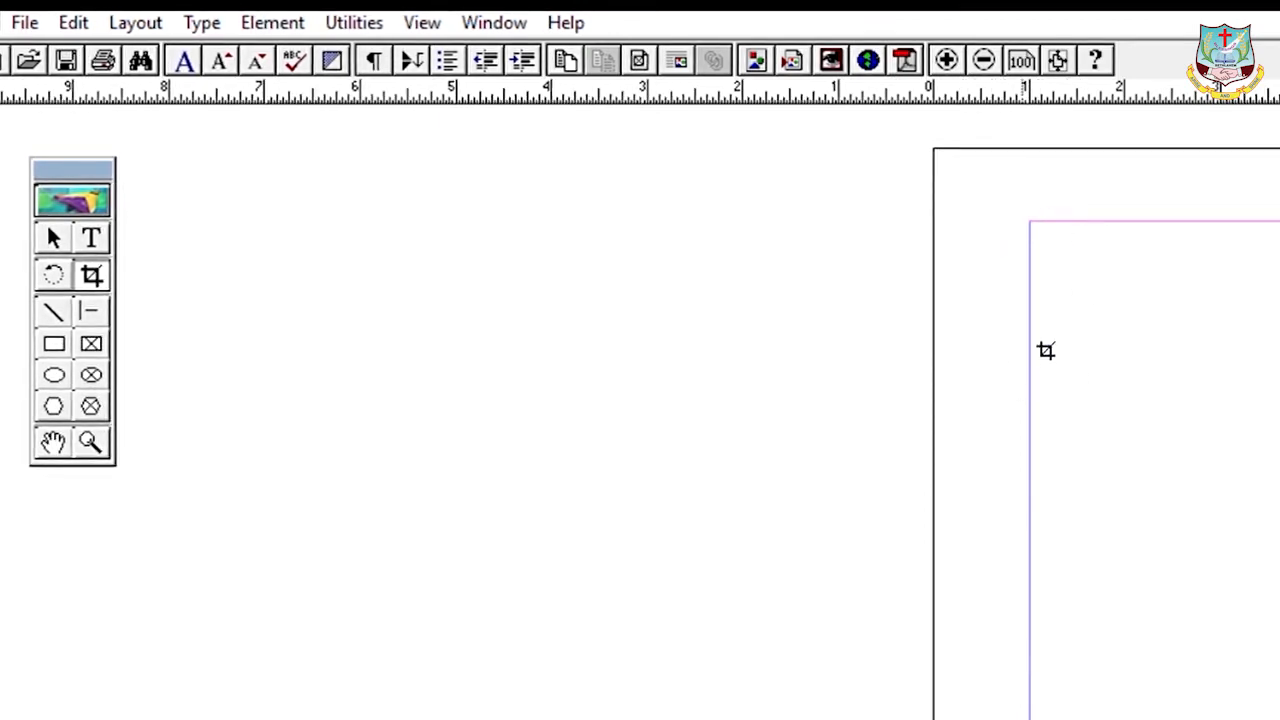
- Switch from the Line tool to the Polygon tool in the toolbox
click(53, 312)
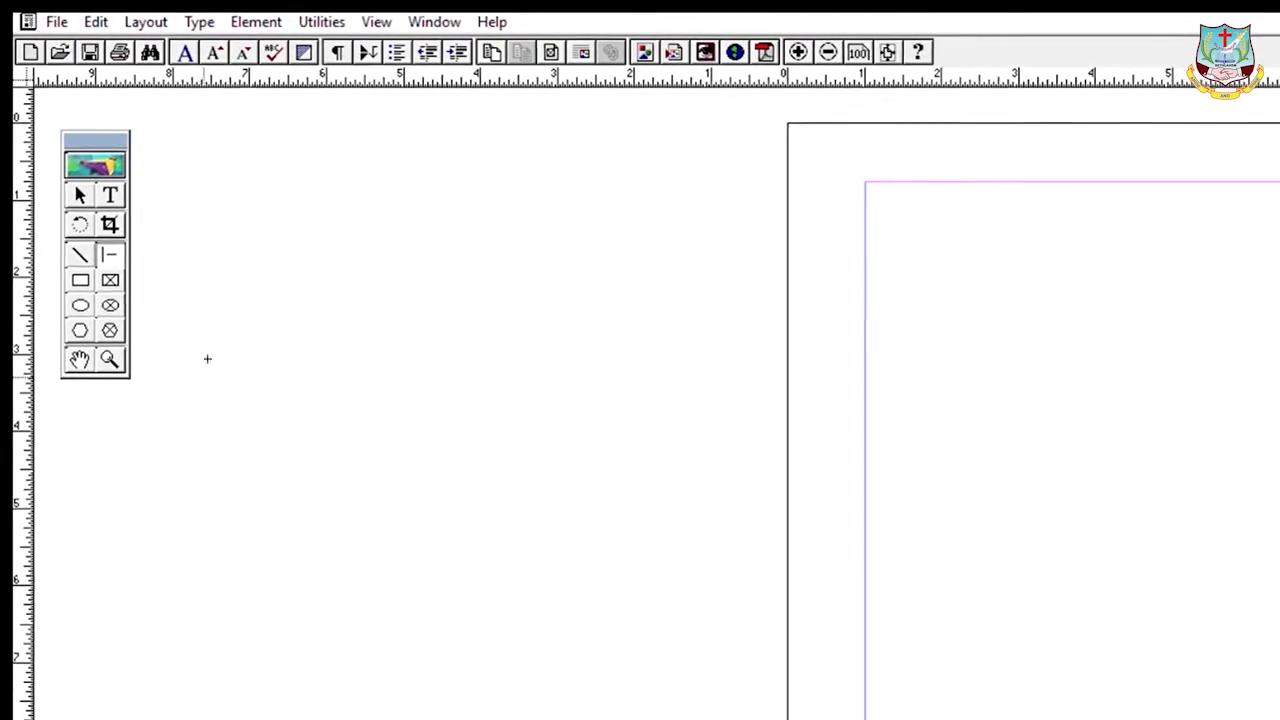
click(80, 330)
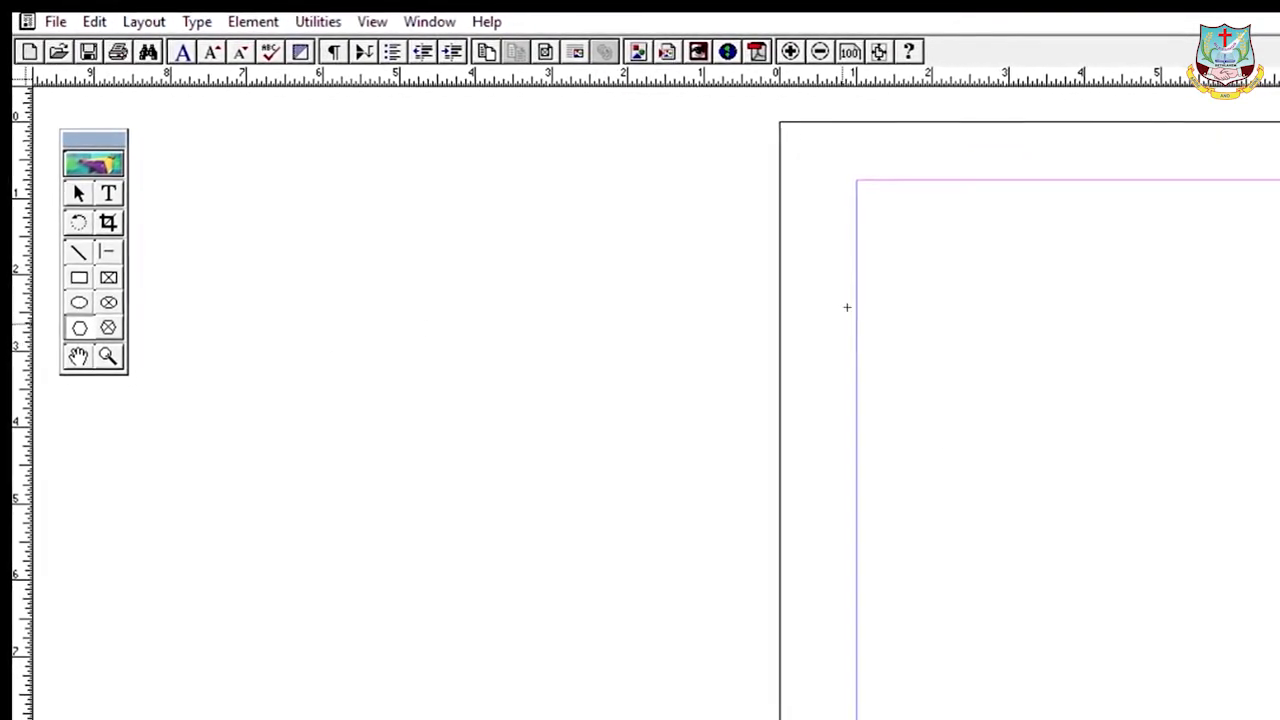
- Draw a regular hexagon outline in the upper middle of the page
drag(930, 338, 1197, 558)
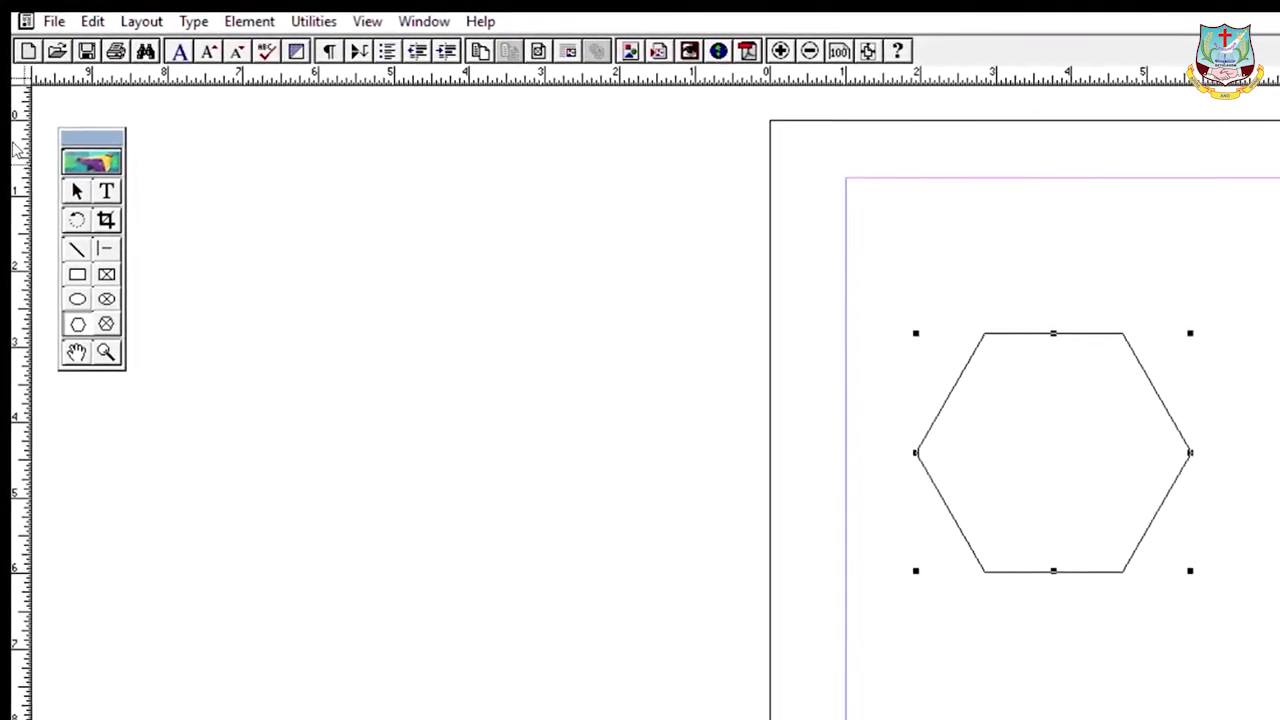
click(104, 250)
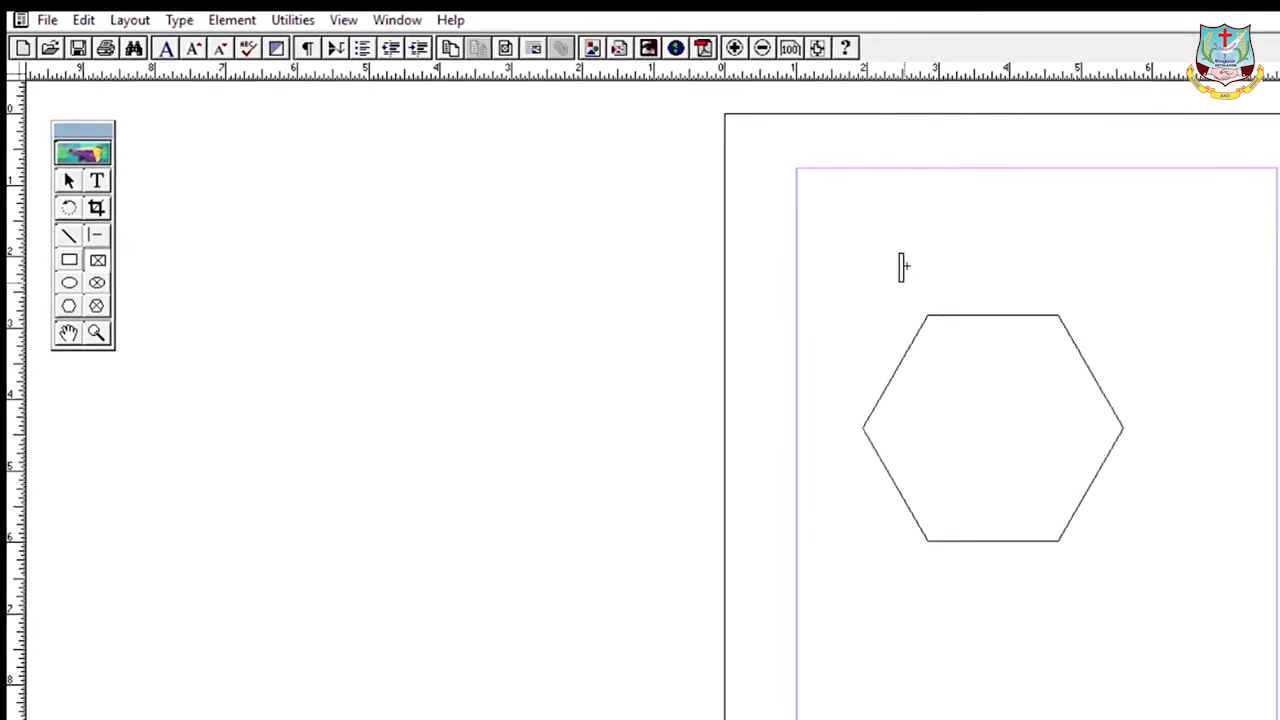
- Draw a rectangular frame above the hexagon and type placeholder text 'ddd' into it
drag(894, 251, 1118, 310)
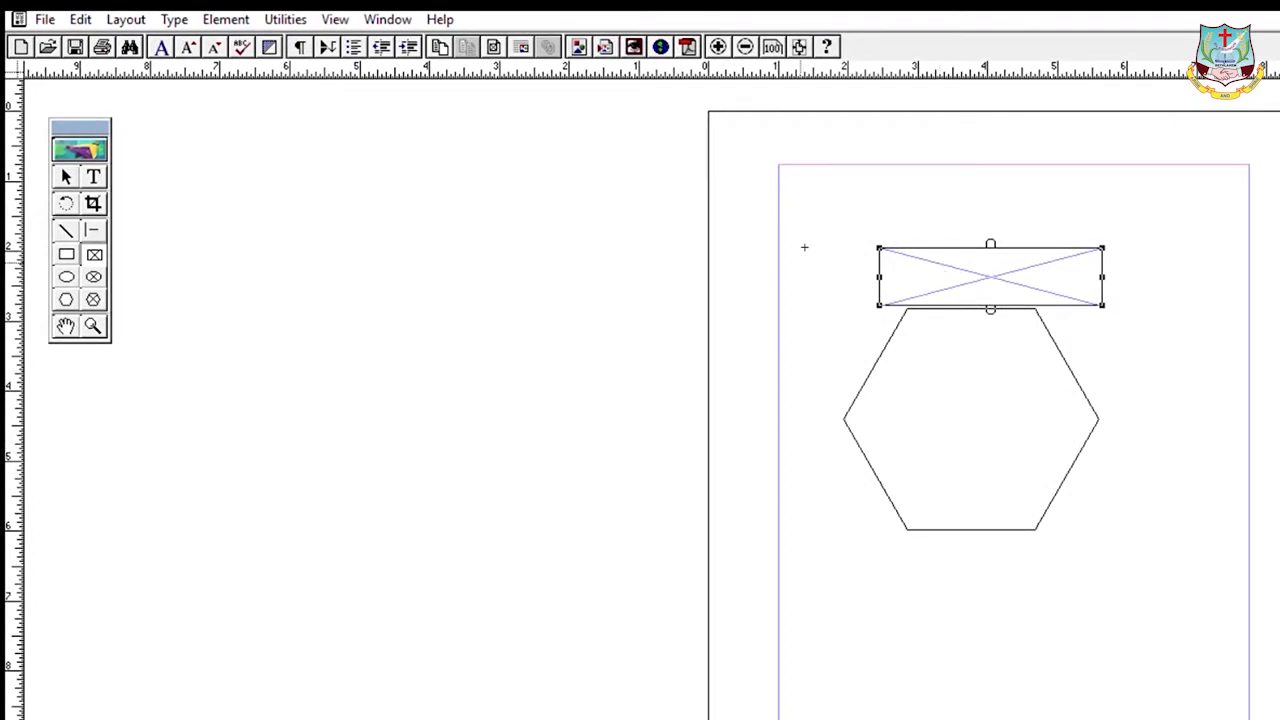
click(94, 176)
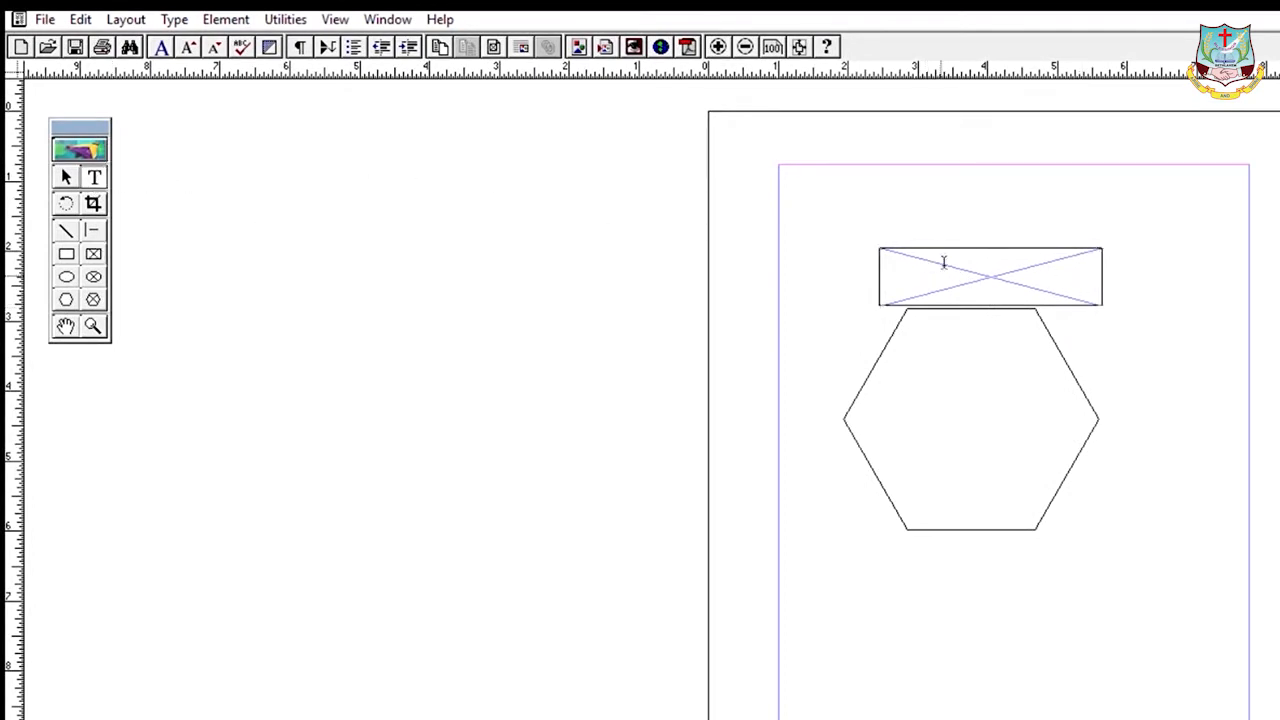
text(dddddd)
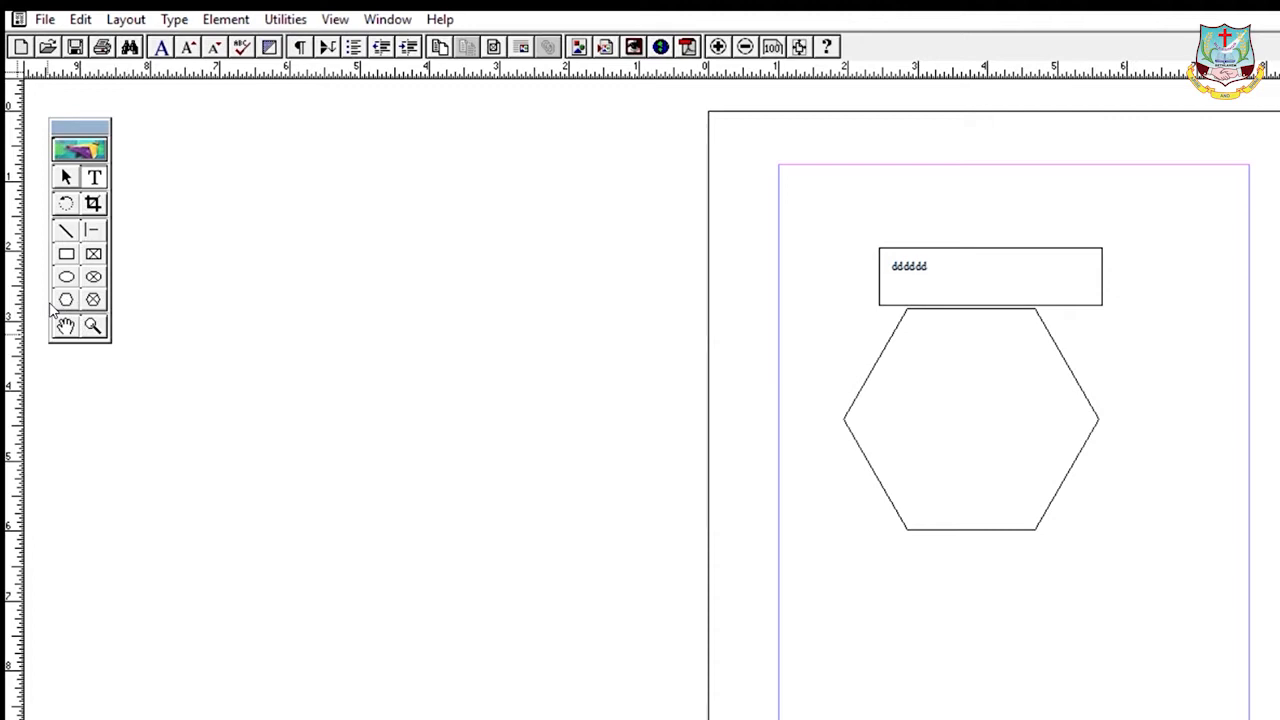
click(65, 325)
drag(882, 457, 791, 349)
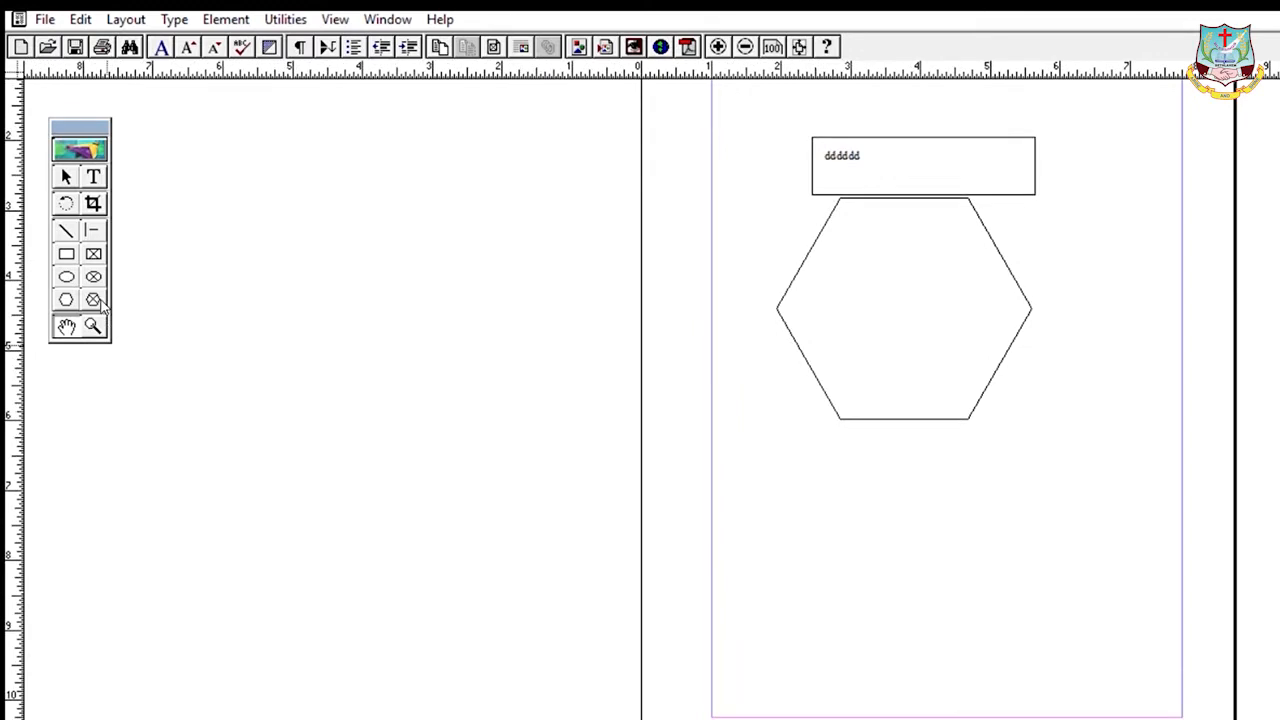
click(93, 326)
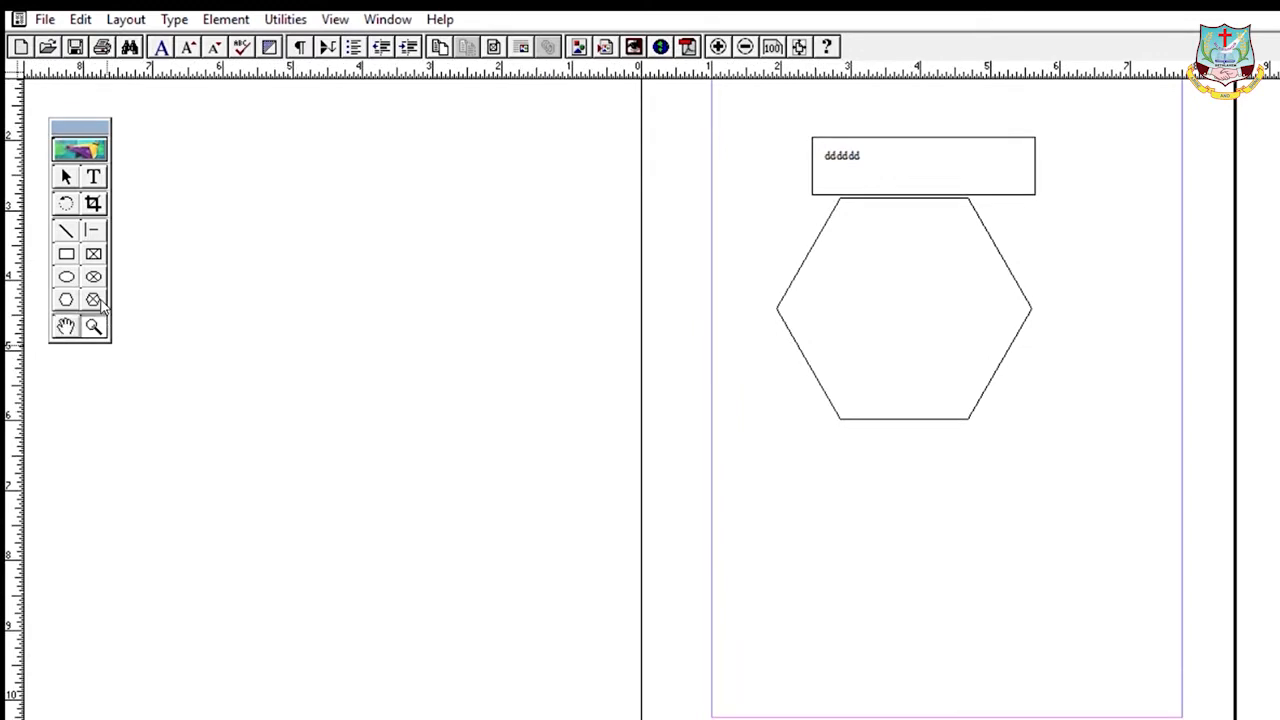
click(924, 486)
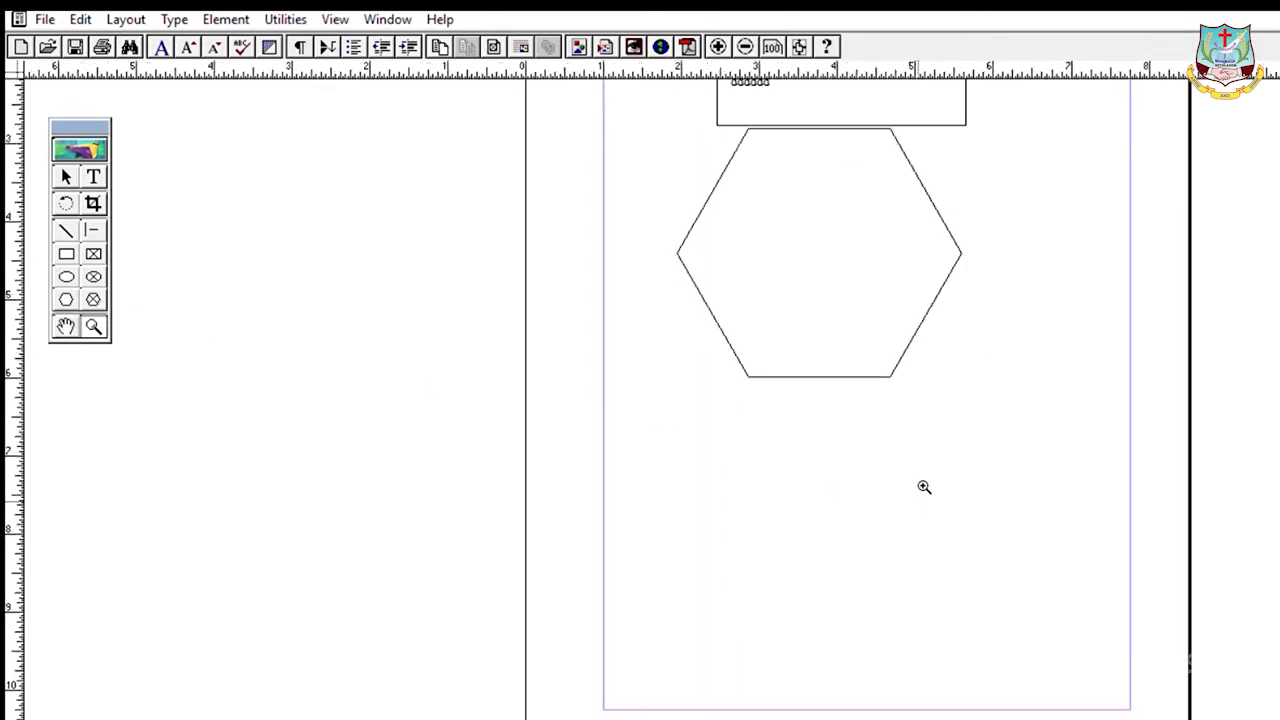
click(914, 486)
click(902, 483)
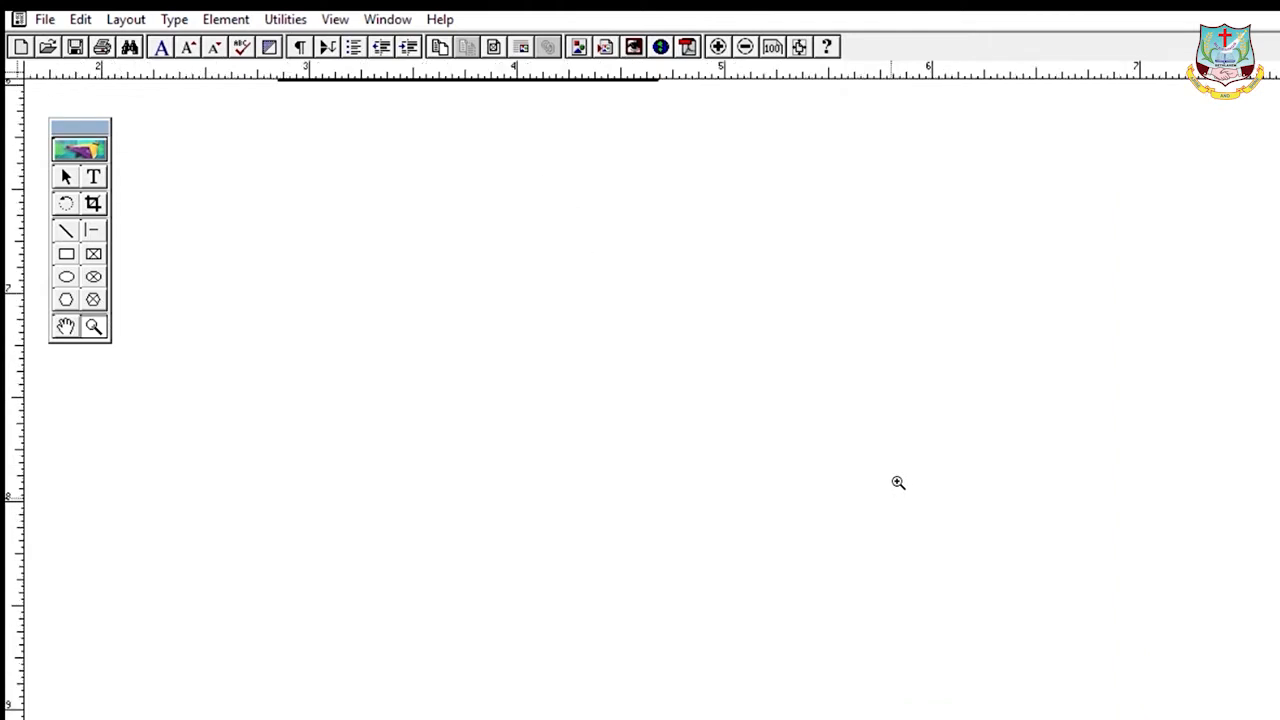
click(409, 378)
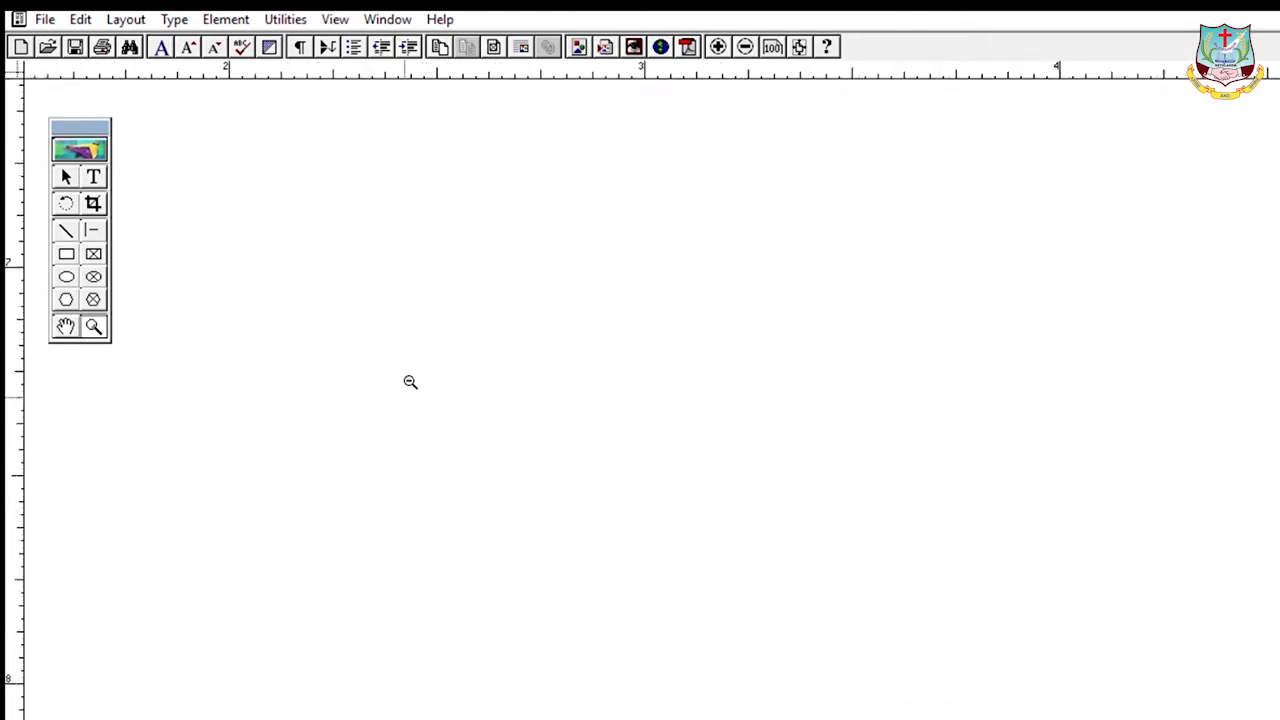
ctrl+click(409, 381)
ctrl+click(409, 381)
ctrl+click(409, 381)
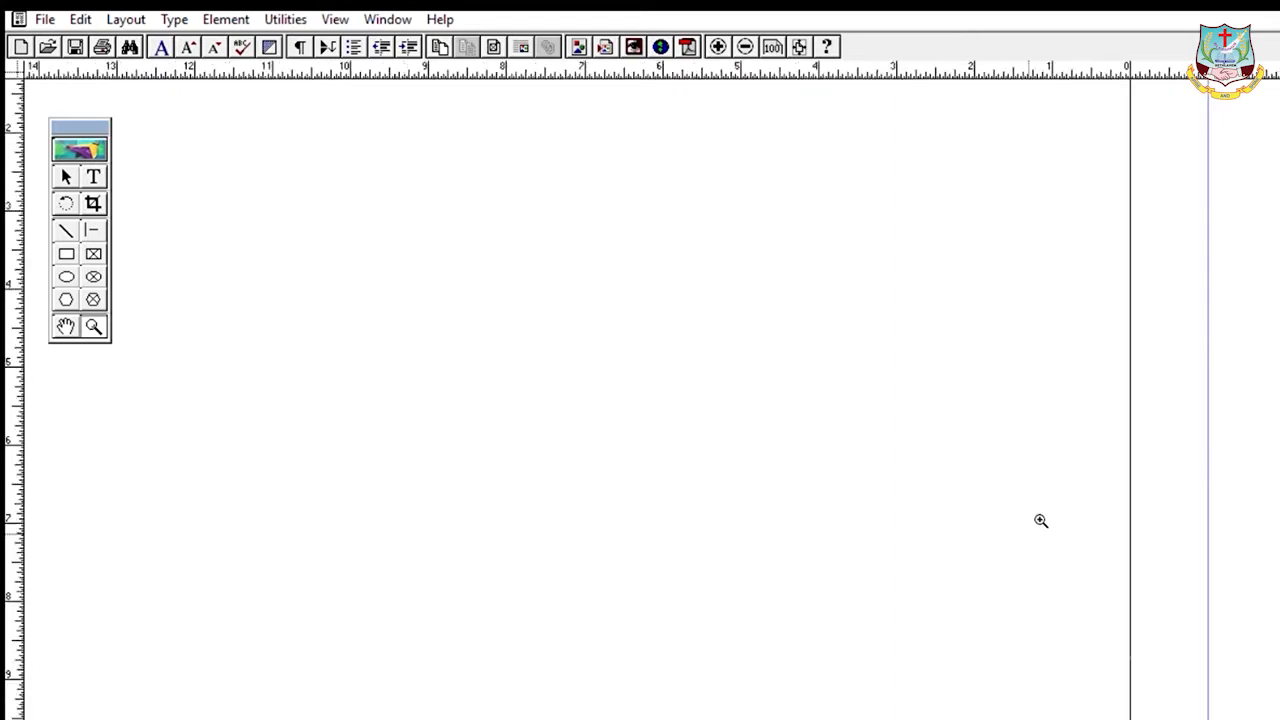
click(66, 324)
drag(1180, 482, 726, 483)
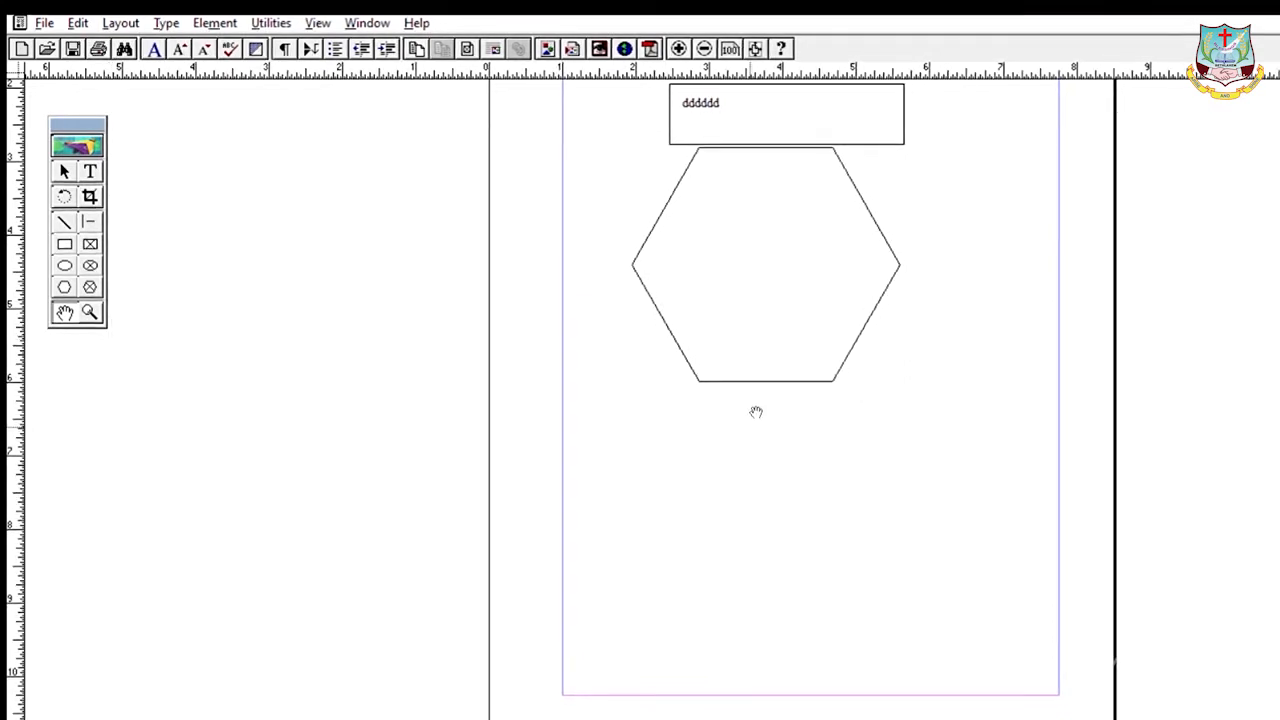
- Pan around the hexagon and hide the top and left rulers with Ctrl+R
drag(755, 412, 811, 437)
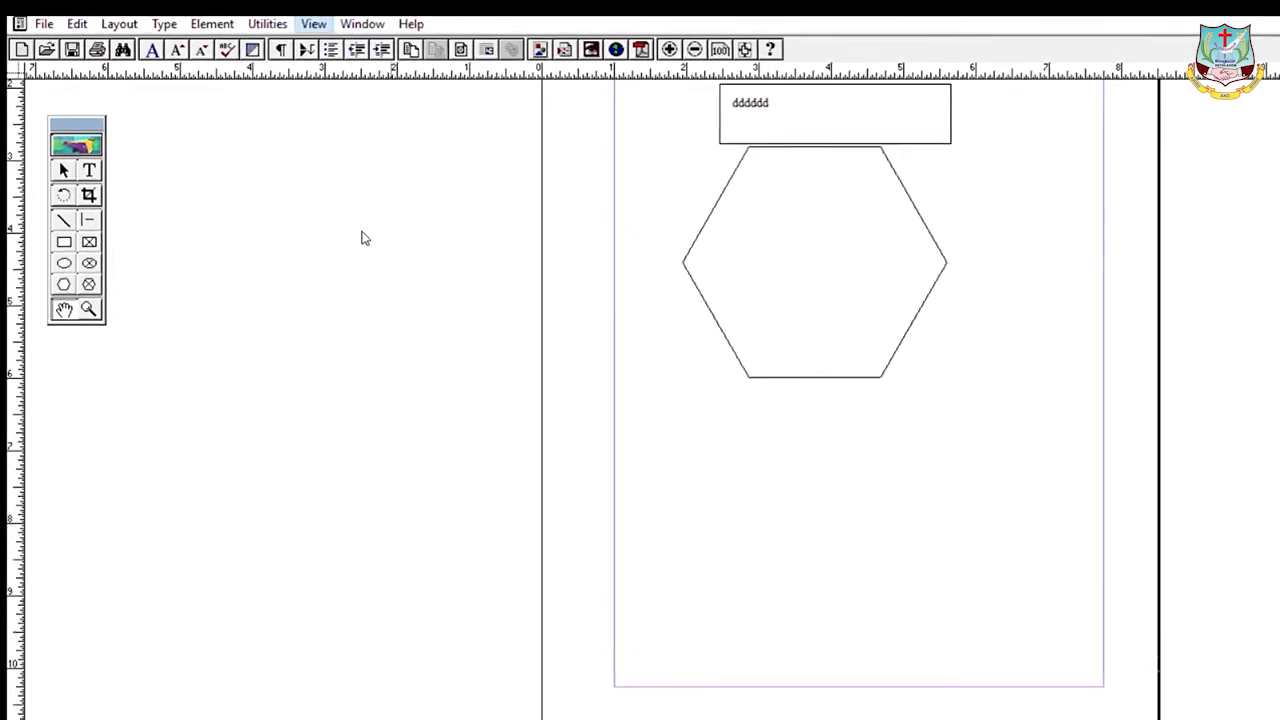
key(ctrl+r)
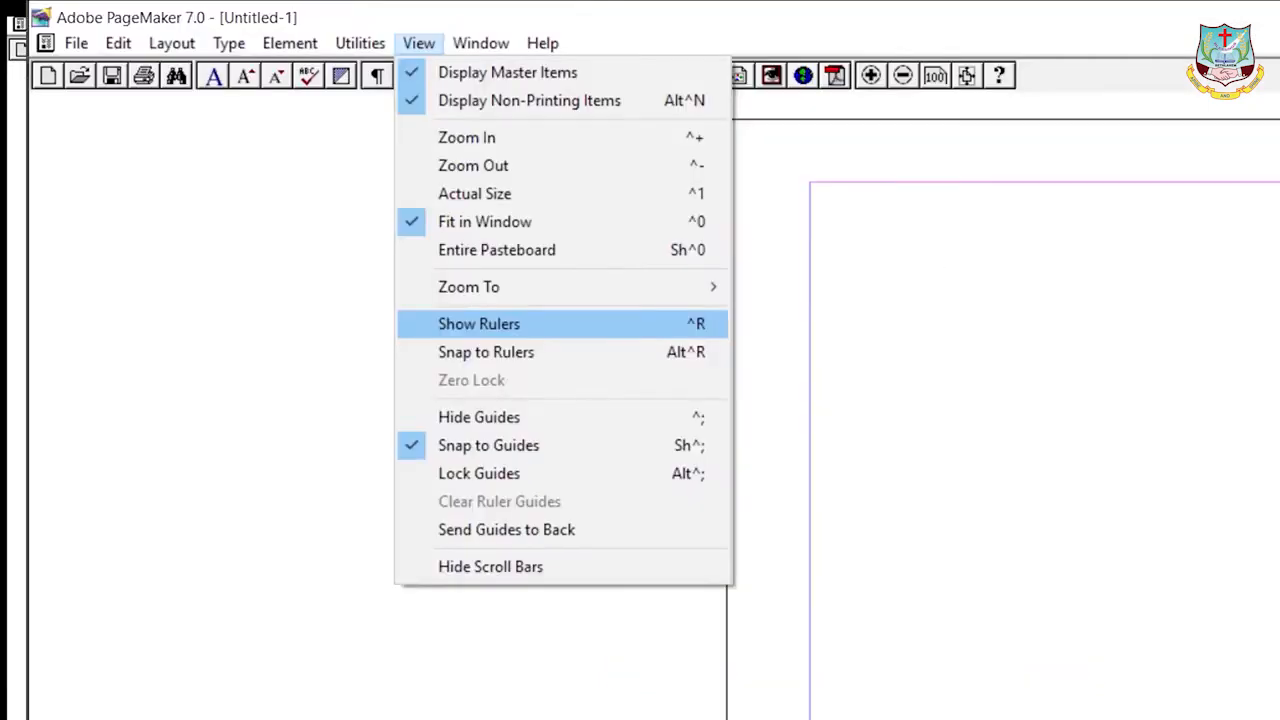
- Show the rulers again with Ctrl+R
key(ctrl+r)
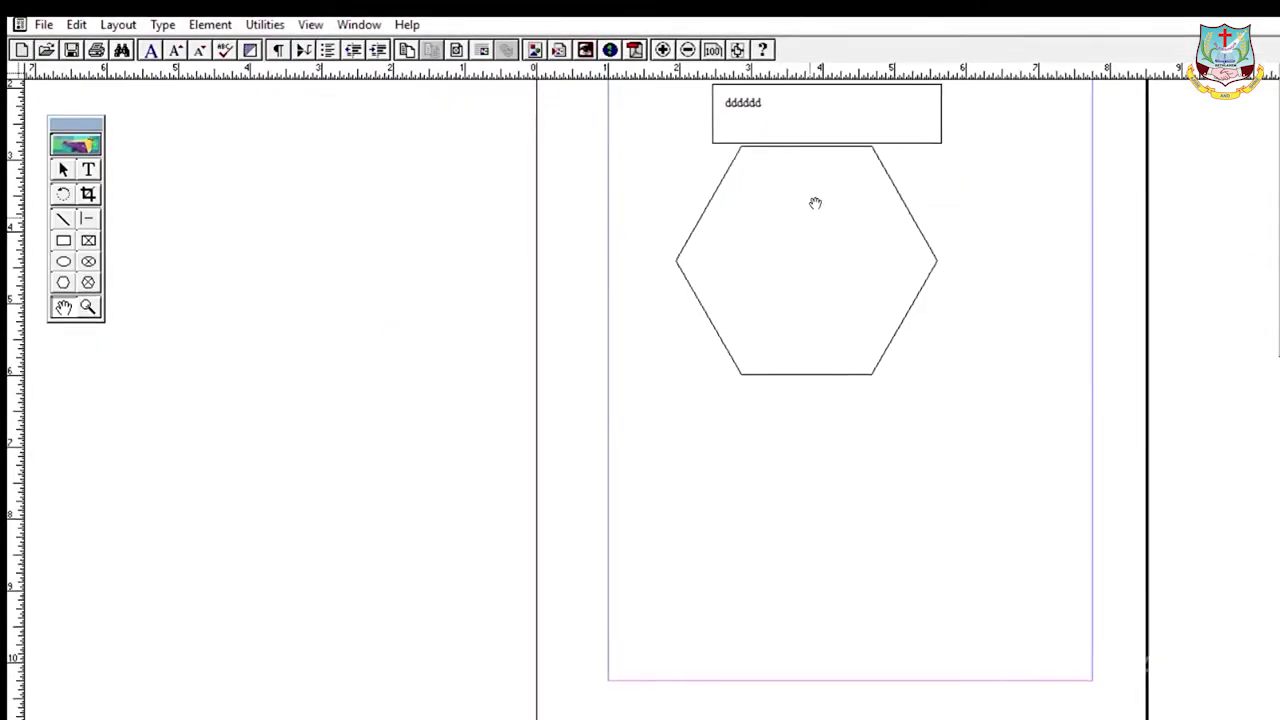
- Pan to bring the top margin into view and drag a text frame inside the hexagon
drag(792, 316, 772, 491)
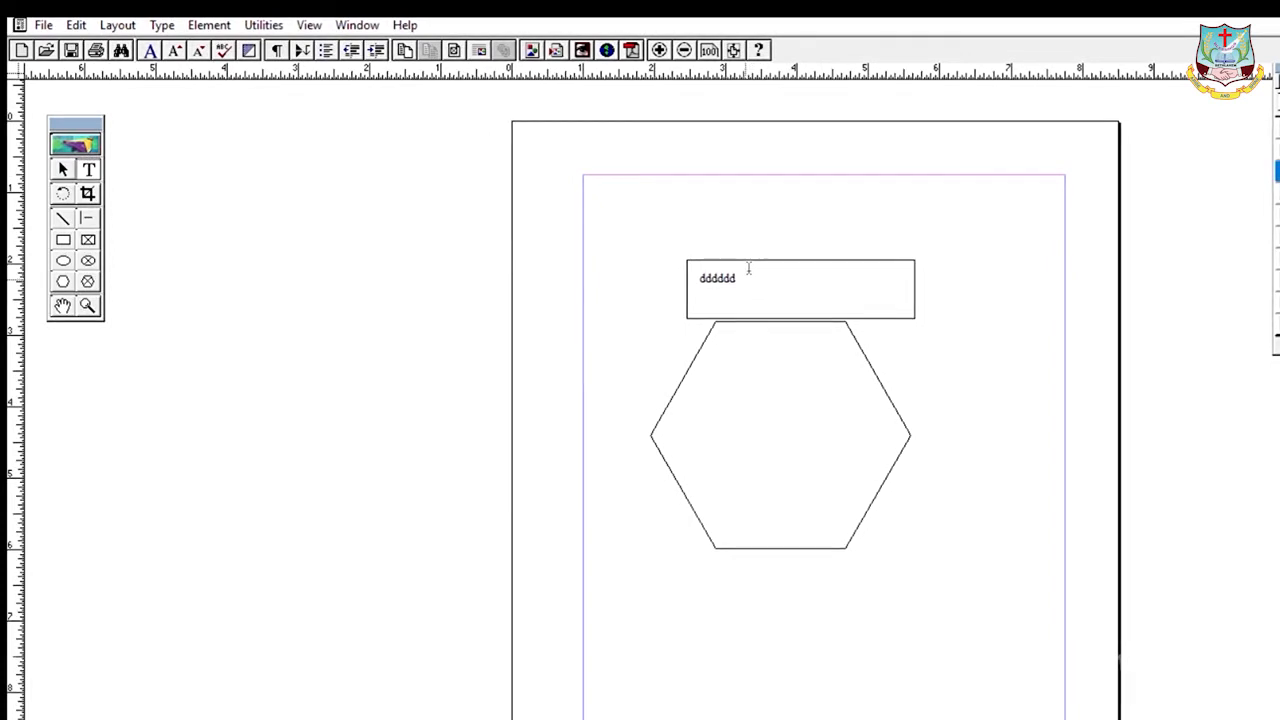
drag(727, 366, 848, 421)
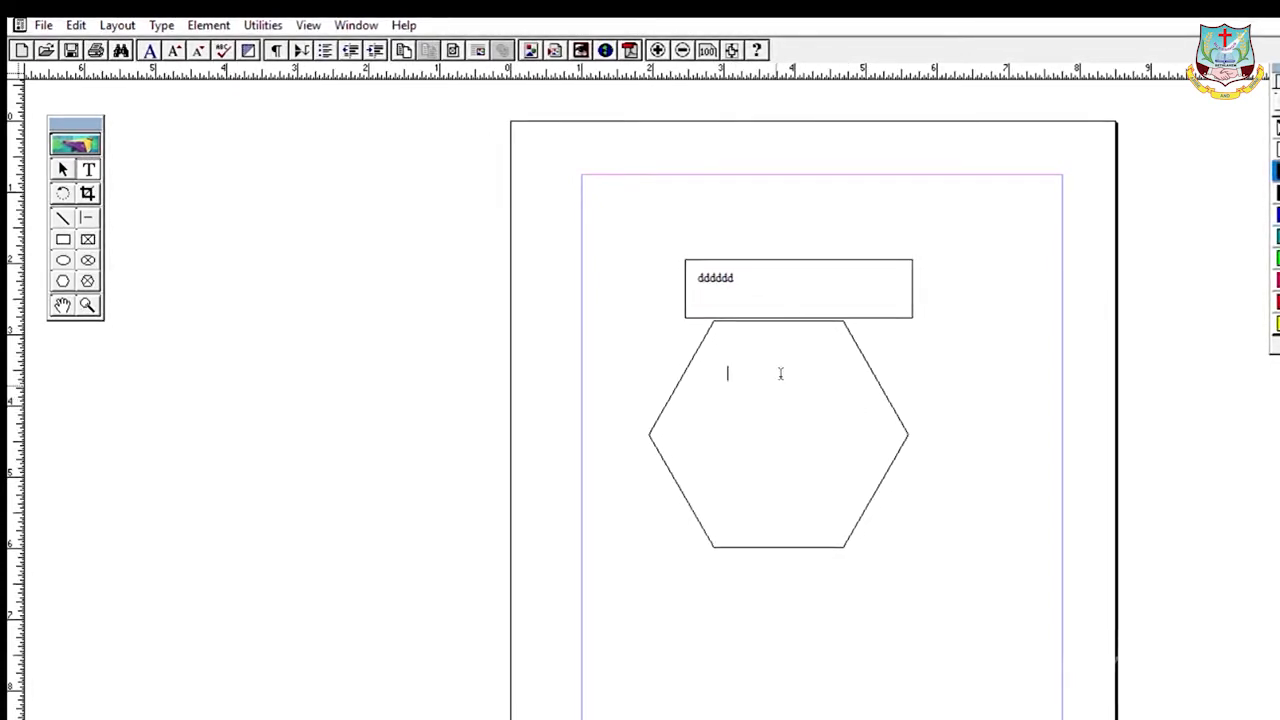
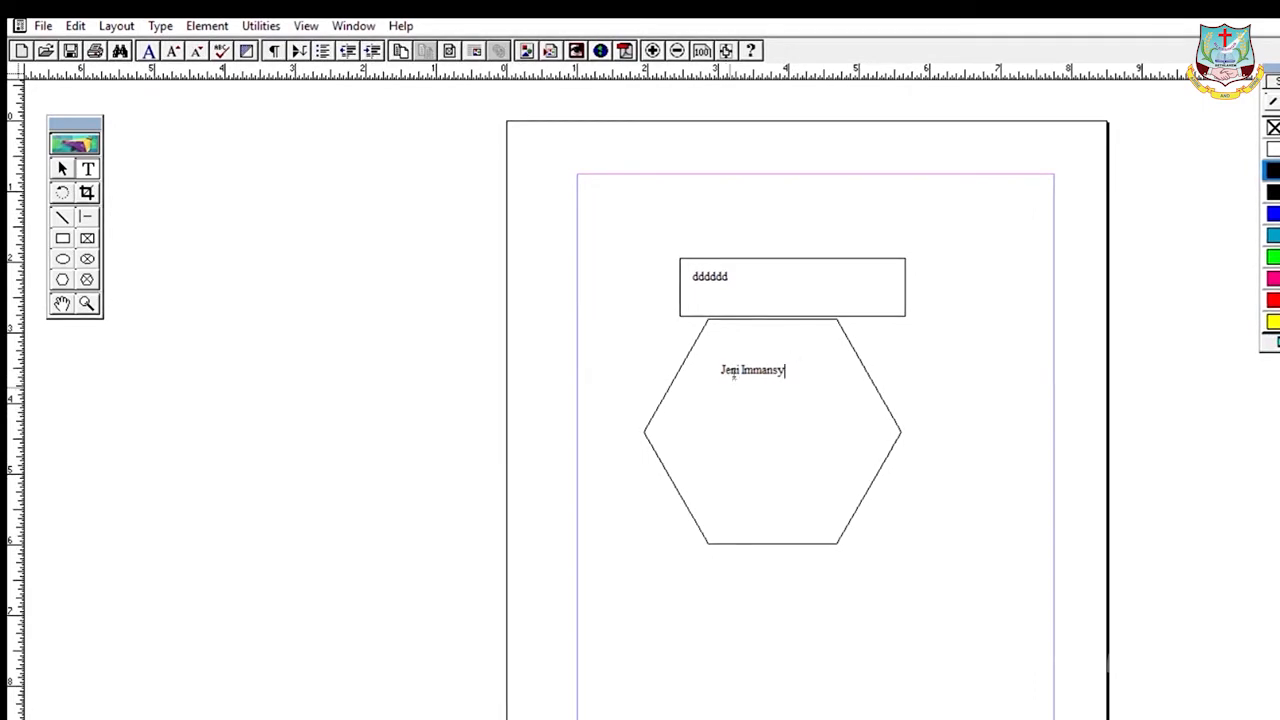
- Type a person's name in the hexagon's text frame and select that line
drag(721, 369, 791, 363)
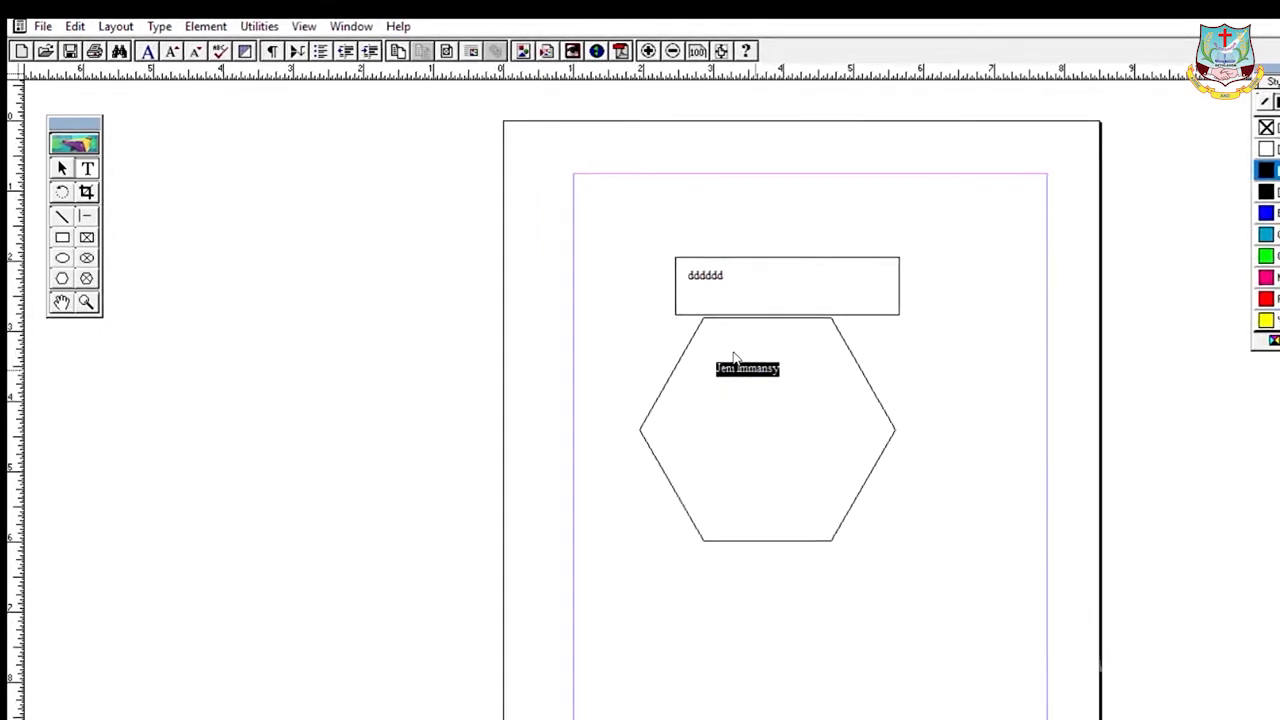
- Select the whole name line by dragging, then its second word by double-clicking
click(729, 352)
drag(715, 366, 800, 374)
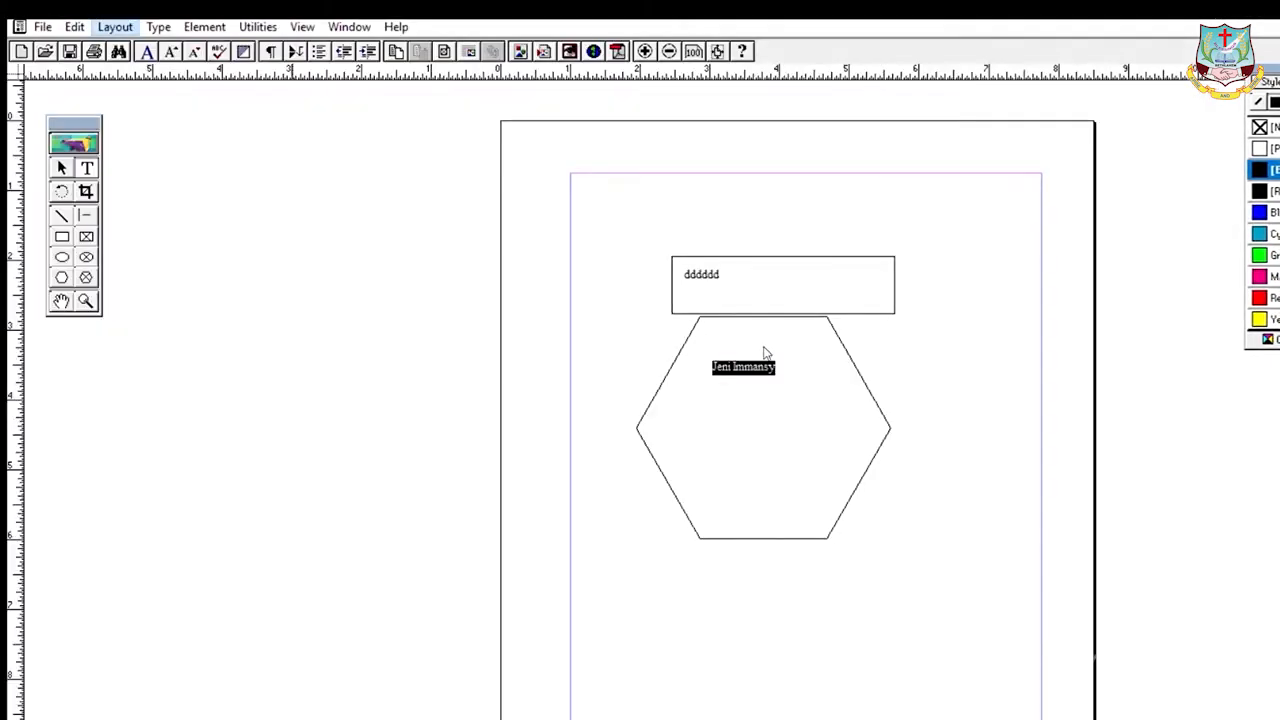
click(757, 354)
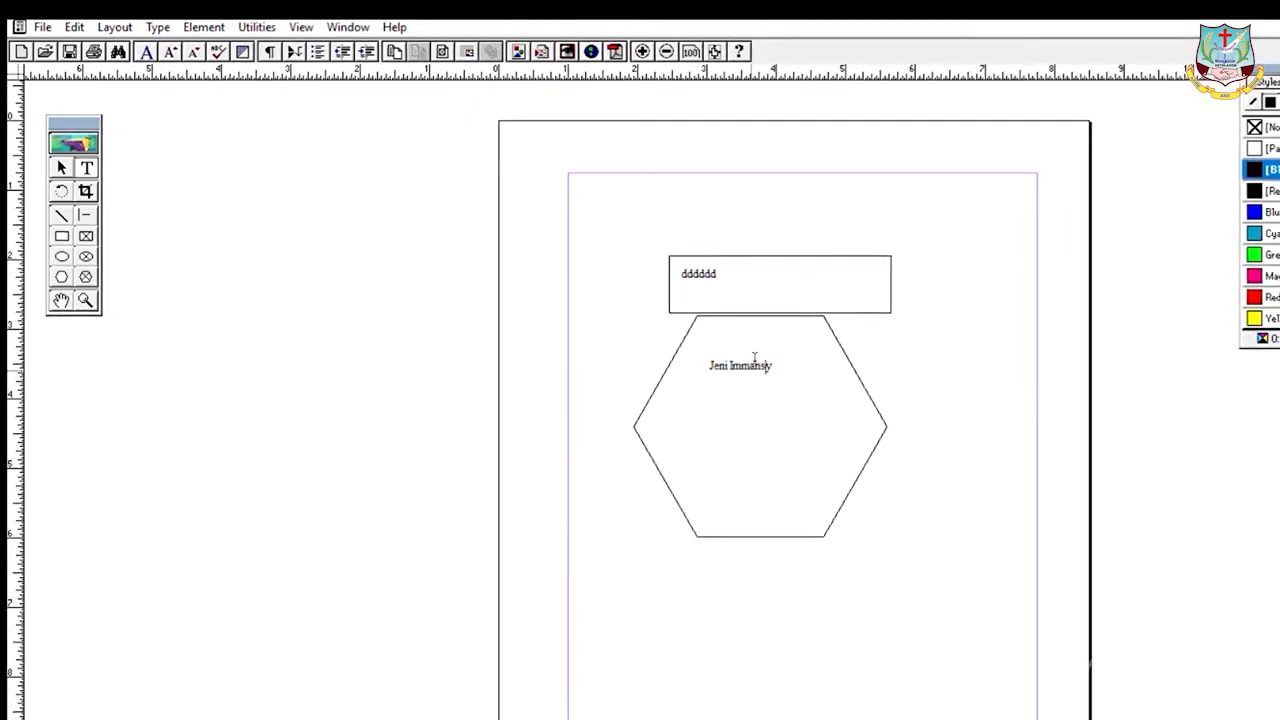
double_click(755, 362)
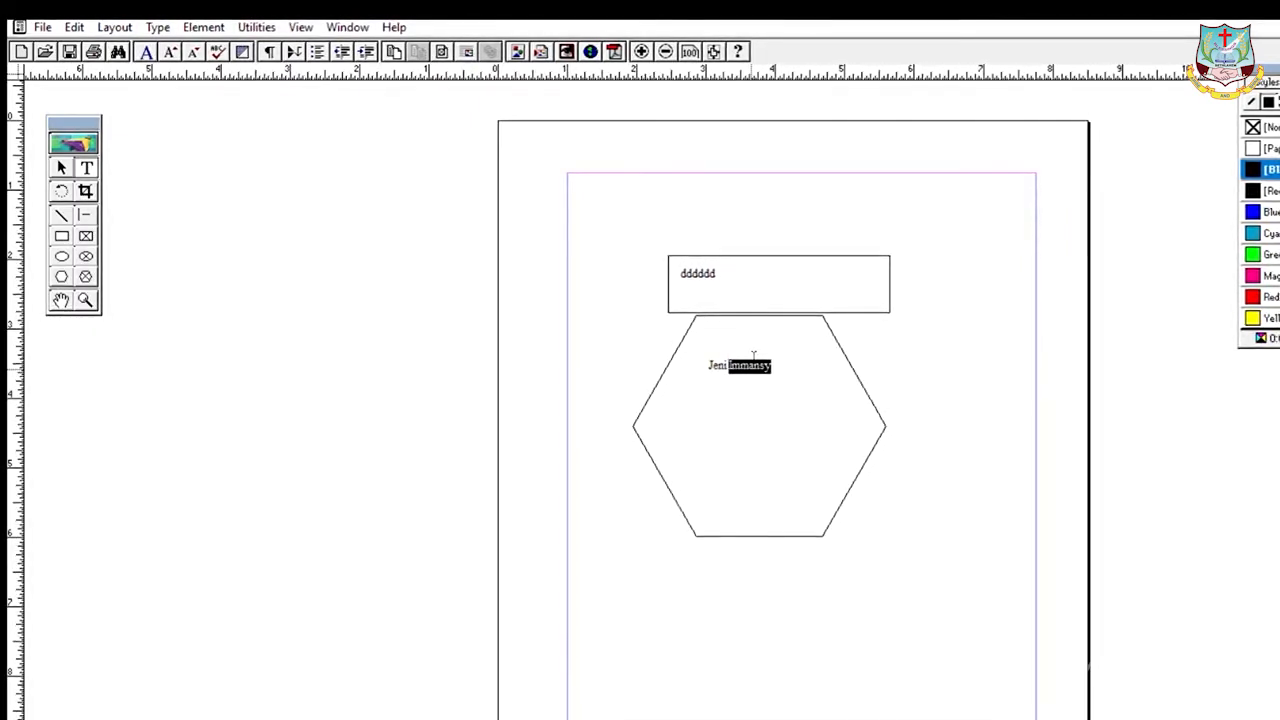
click(766, 347)
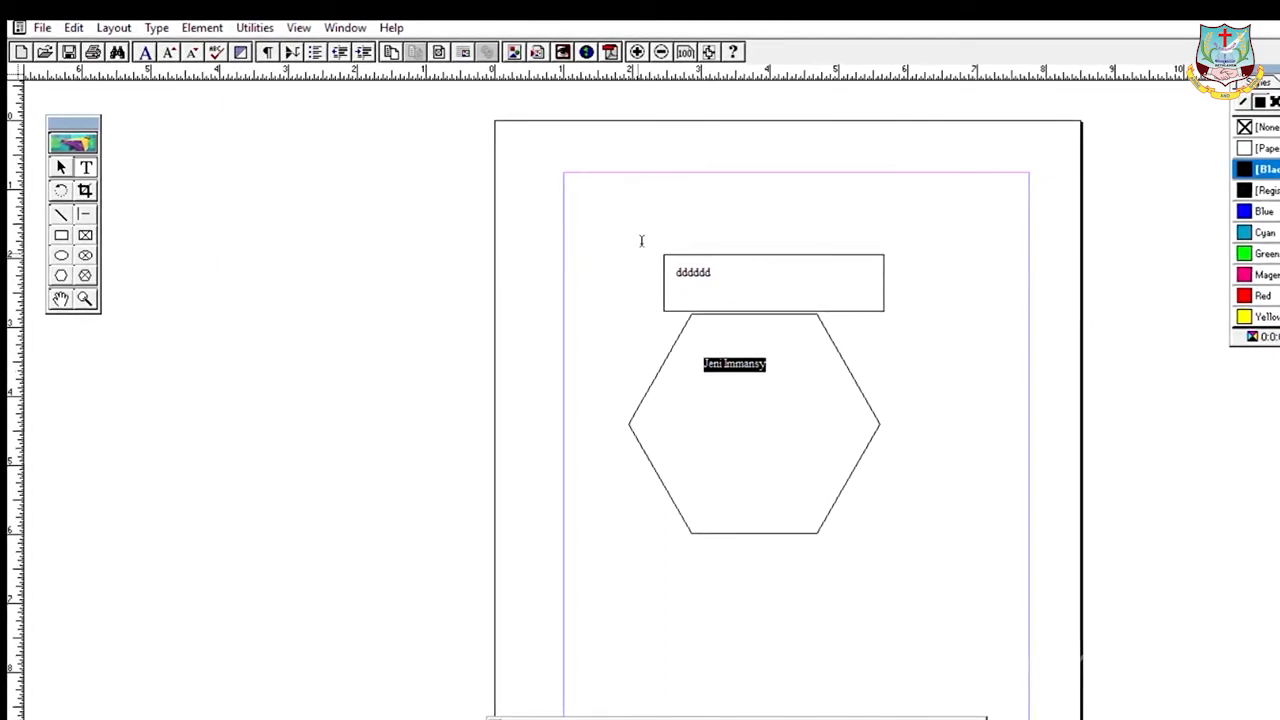
click(814, 394)
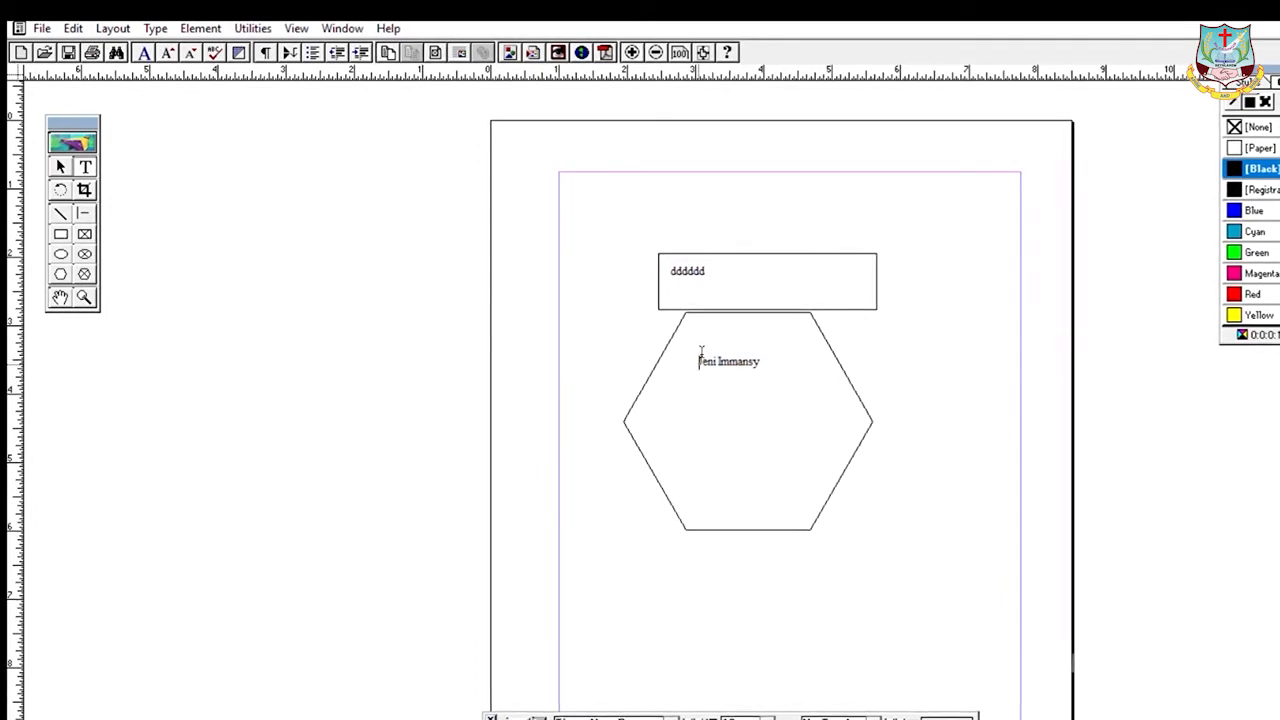
- Select the name line again and extend selections word by word with Shift+arrow keys
drag(701, 355, 766, 351)
click(766, 351)
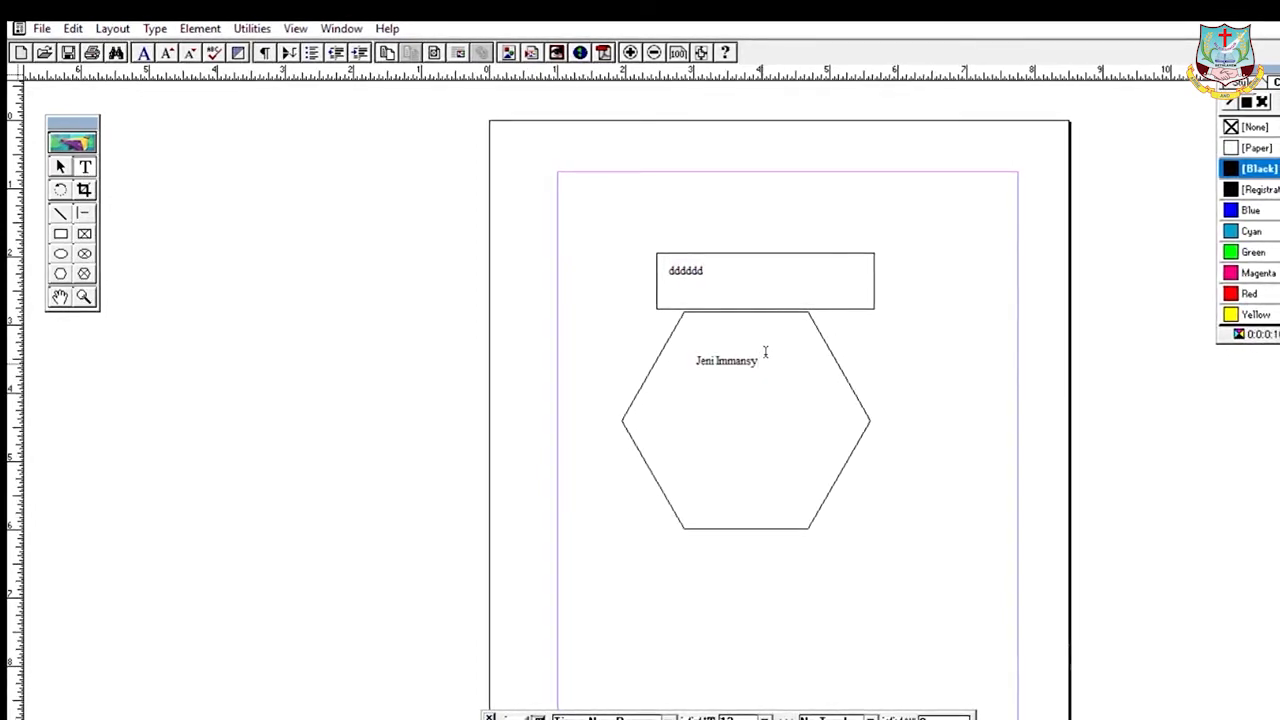
key(shift+Left)
key(shift+Left)
key(shift+Left)
key(shift+Left)
key(shift+Left)
key(shift+Left)
key(shift+Left)
key(ctrl+c)
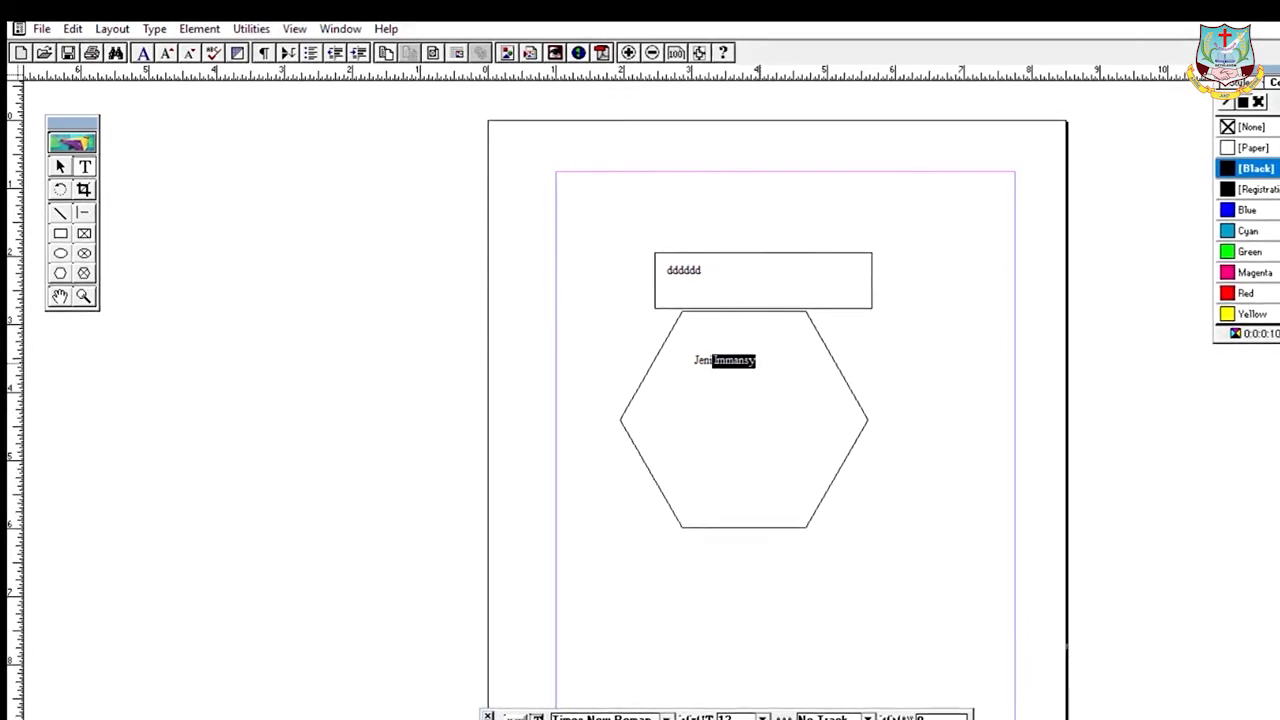
click(692, 352)
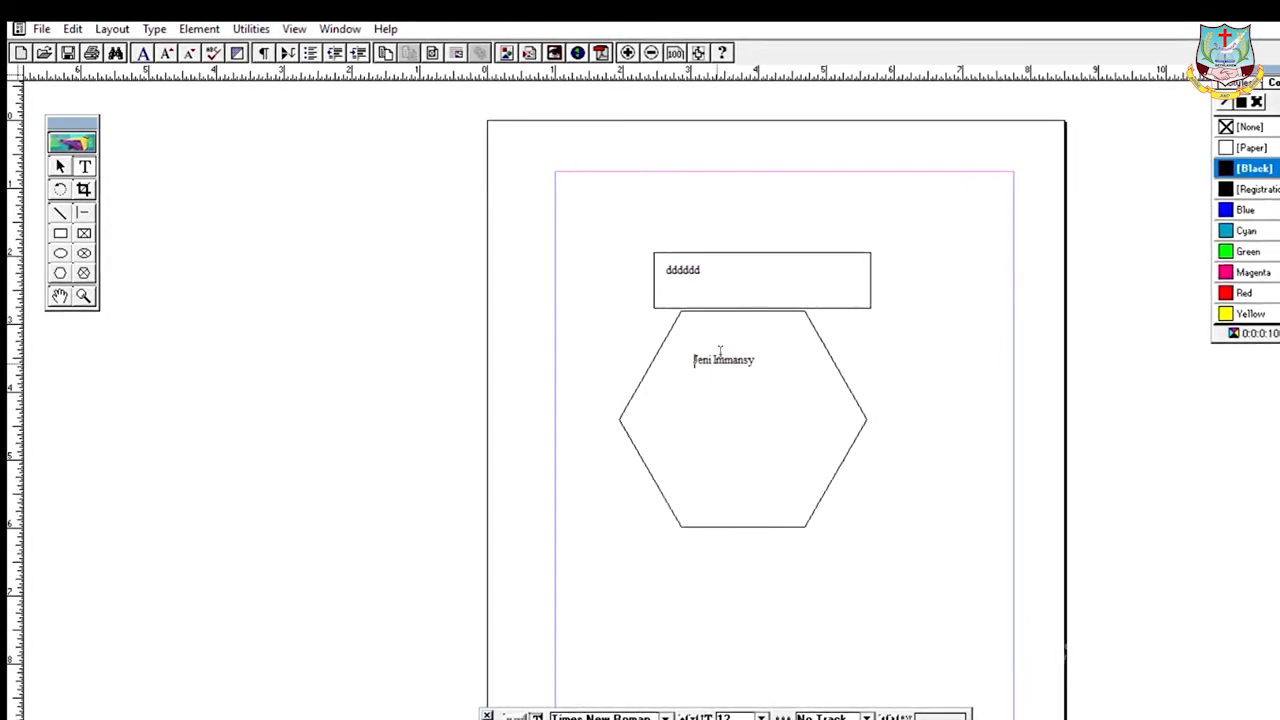
key(shift+Right)
key(shift+Right)
key(shift+Right)
key(shift+Right)
key(shift+Right)
key(shift+Right)
key(shift+Right)
key(shift+Right)
key(shift+Right)
key(shift+Right)
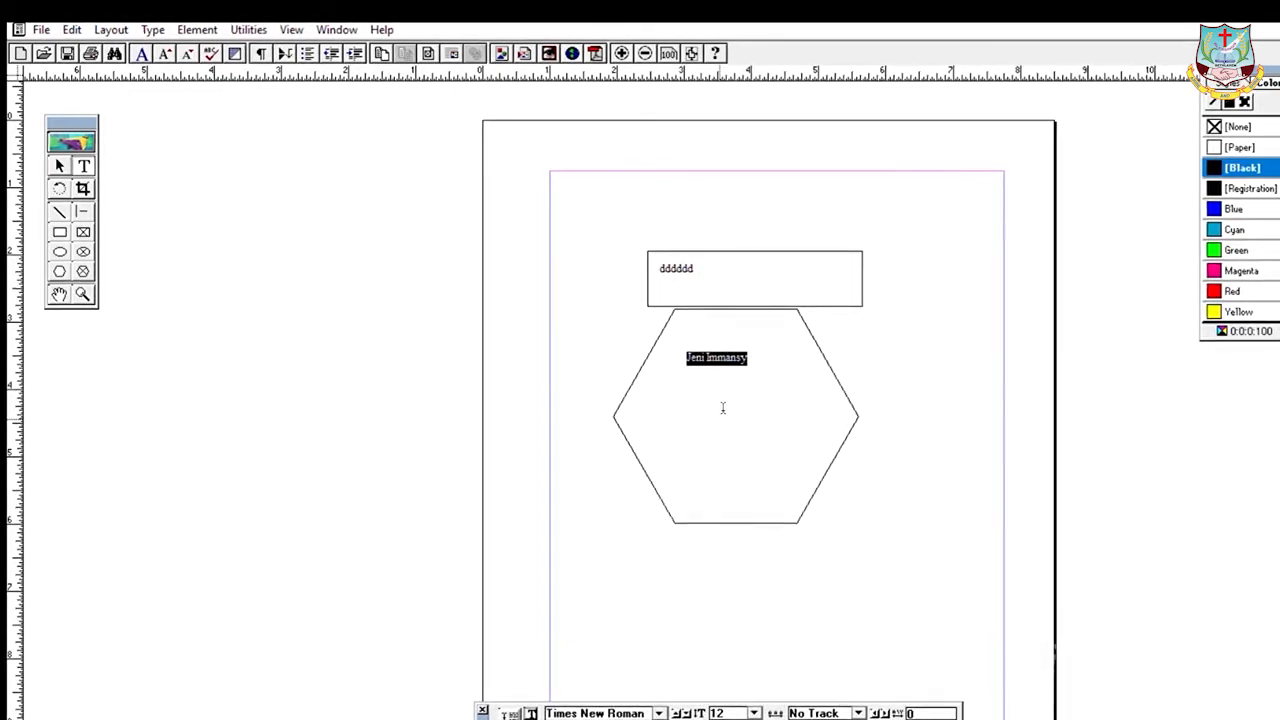
click(738, 341)
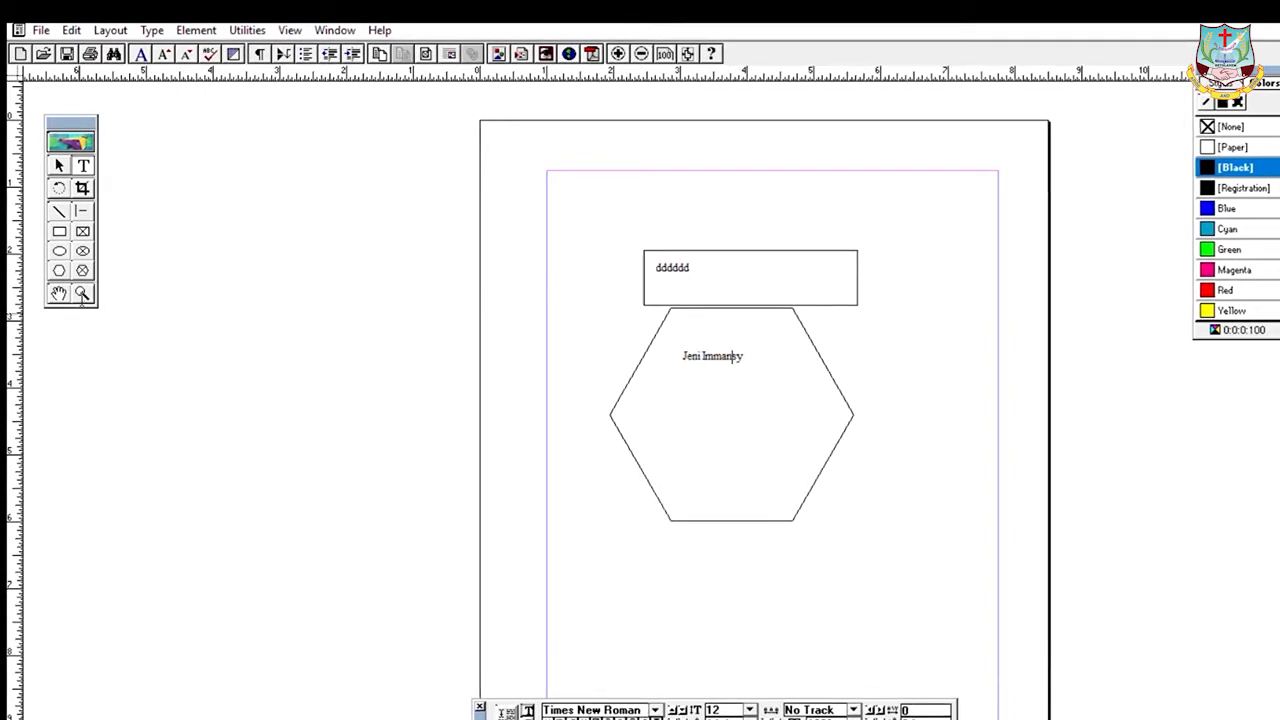
- Zoom in twice around the name text inside the hexagon
key(ctrl+space)
click(709, 368)
click(709, 368)
- Zoom in once more and delete one extra 'm' from the name's second word
click(709, 369)
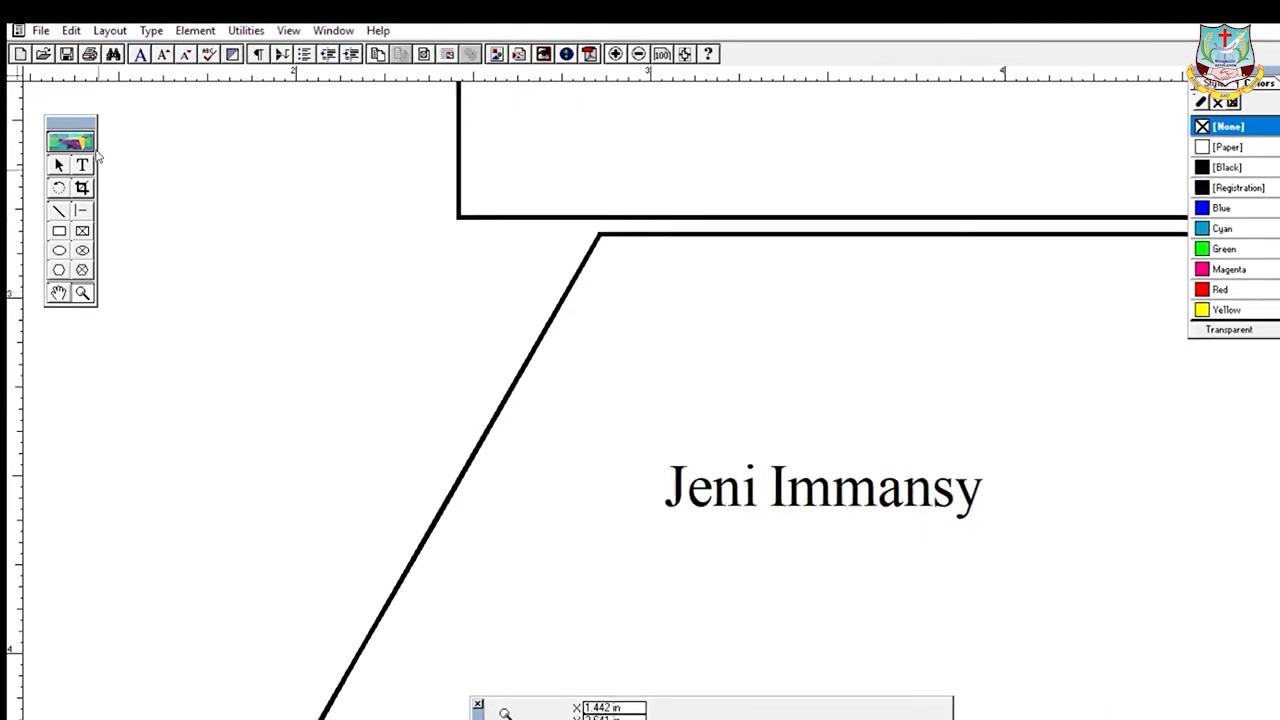
click(82, 165)
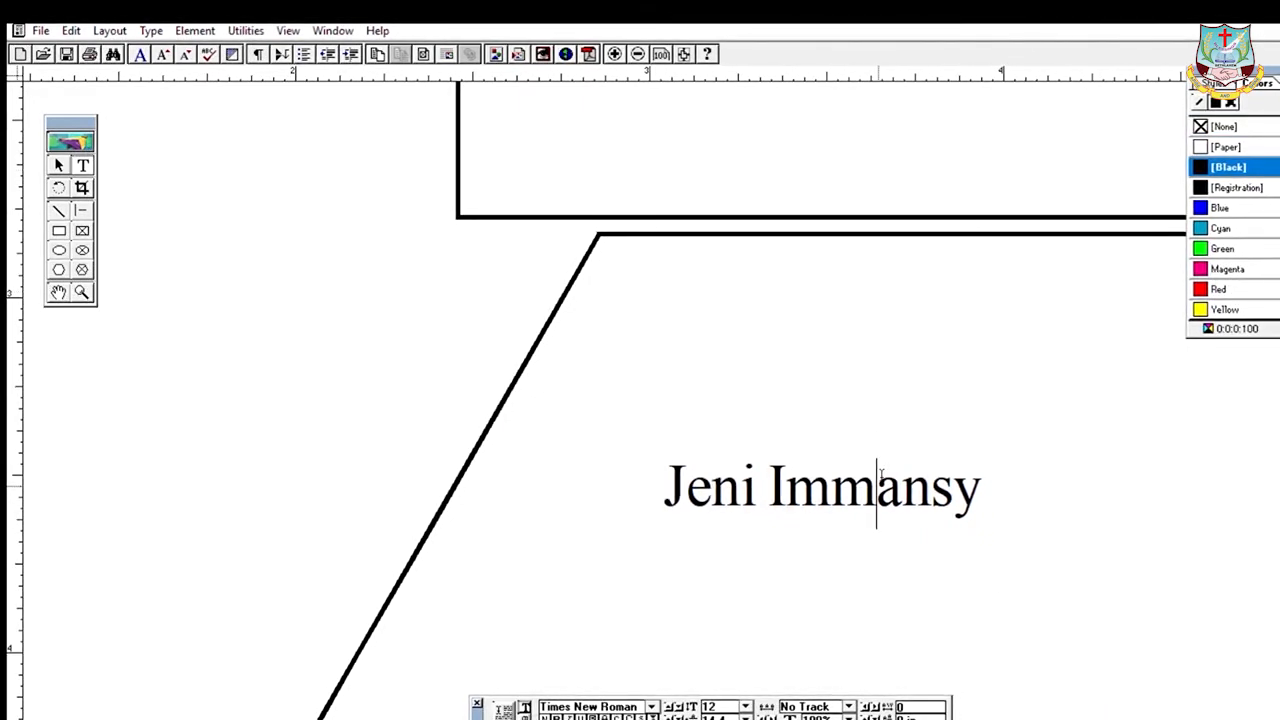
click(877, 508)
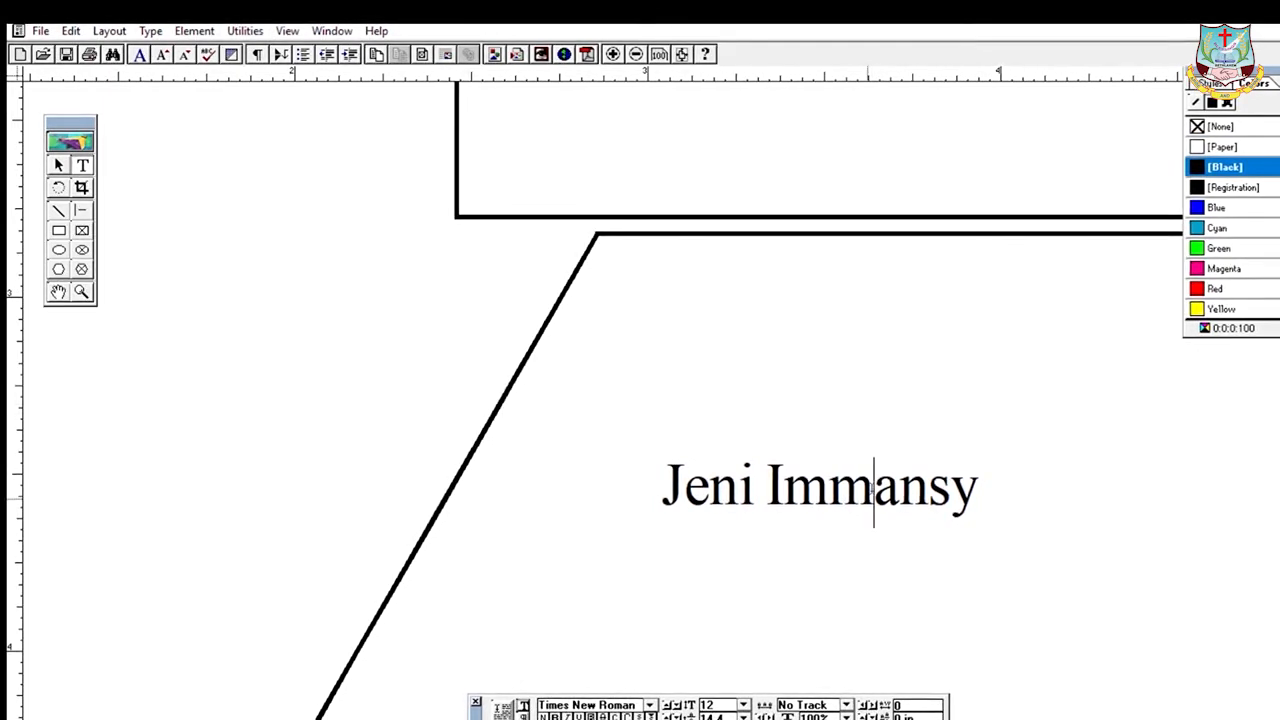
key(BackSpace)
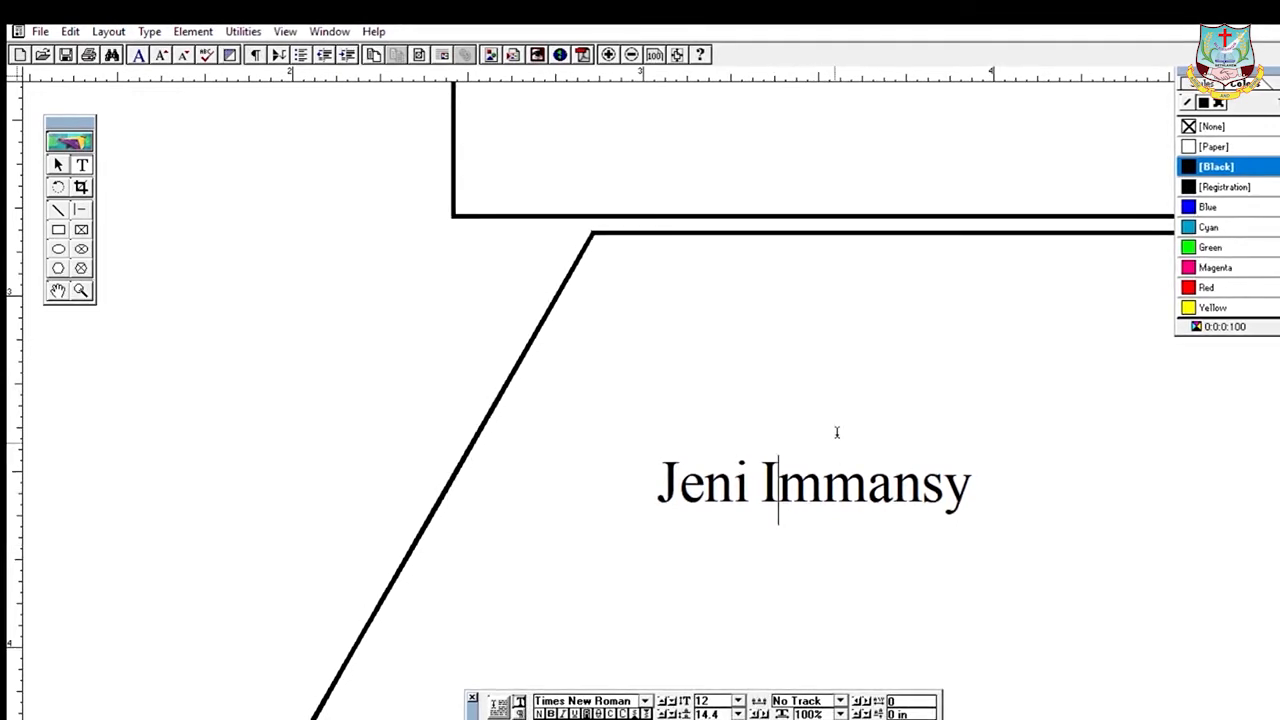
key(Delete)
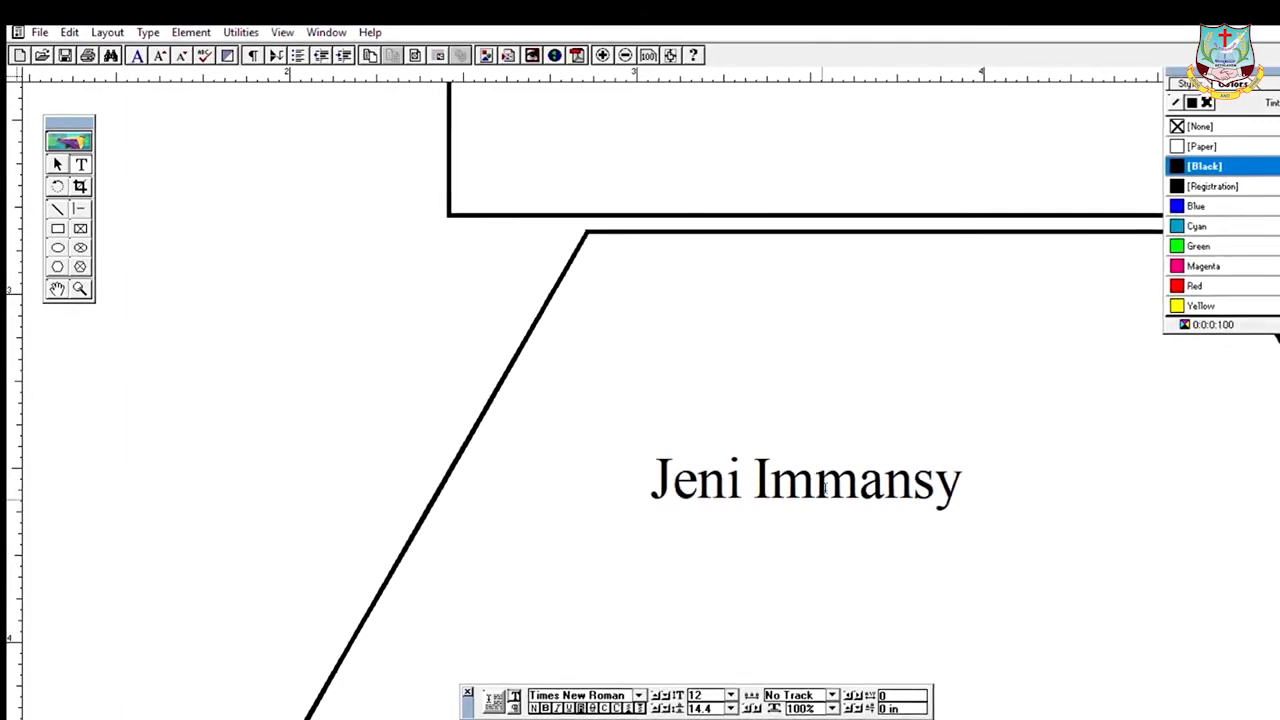
- Select the letters following the capital I in the second word
click(772, 488)
key(shift+Right)
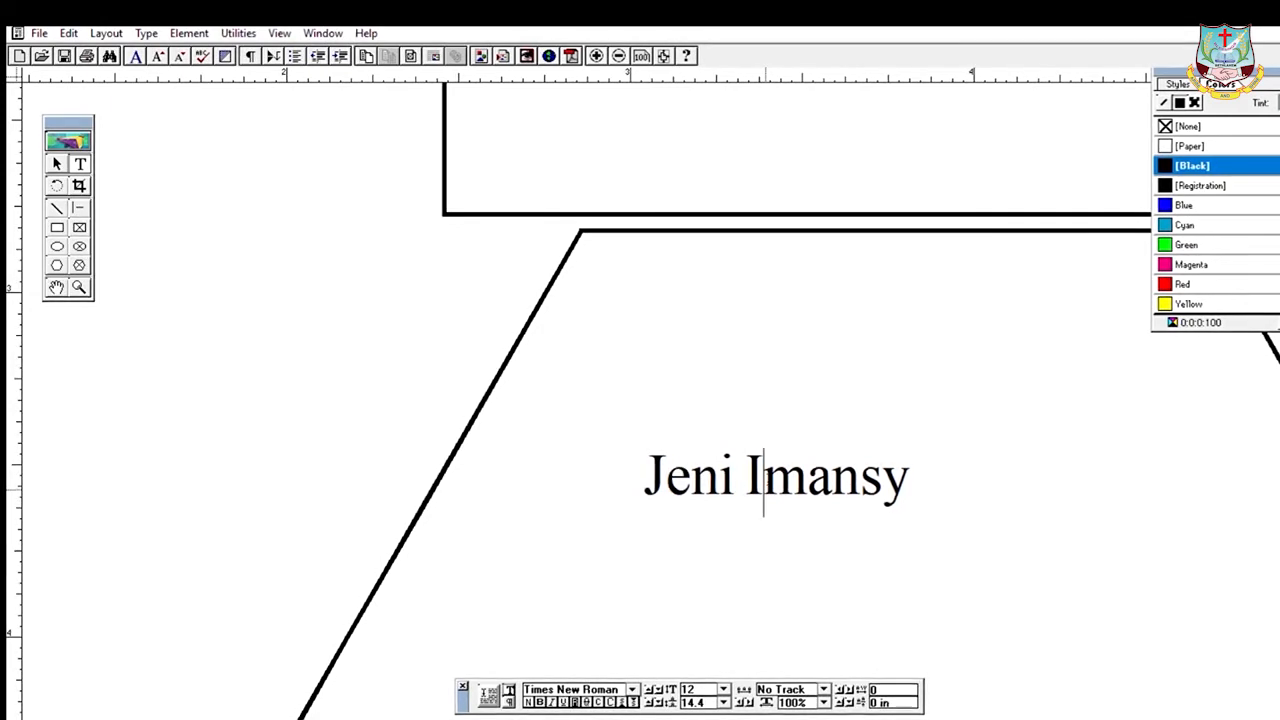
key(shift+Right)
key(shift+Right)
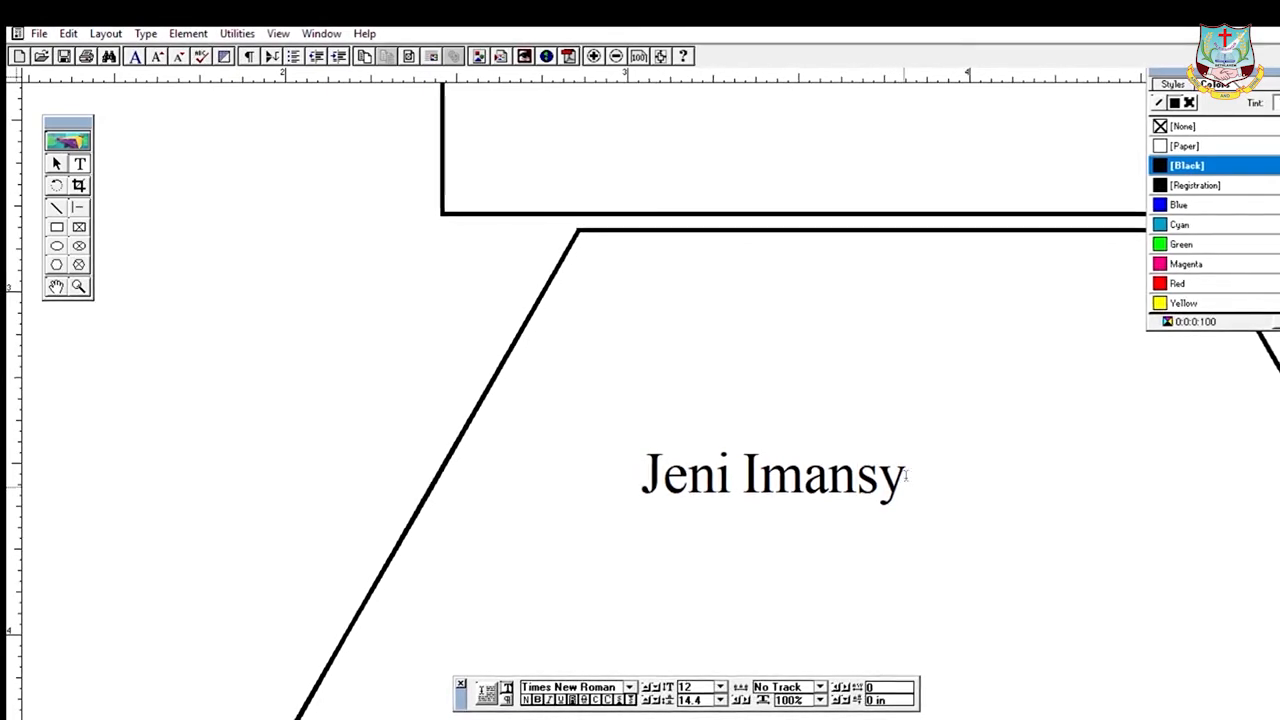
- Select the entire second word of the name, leaving the Edit menu unused
drag(873, 474, 803, 476)
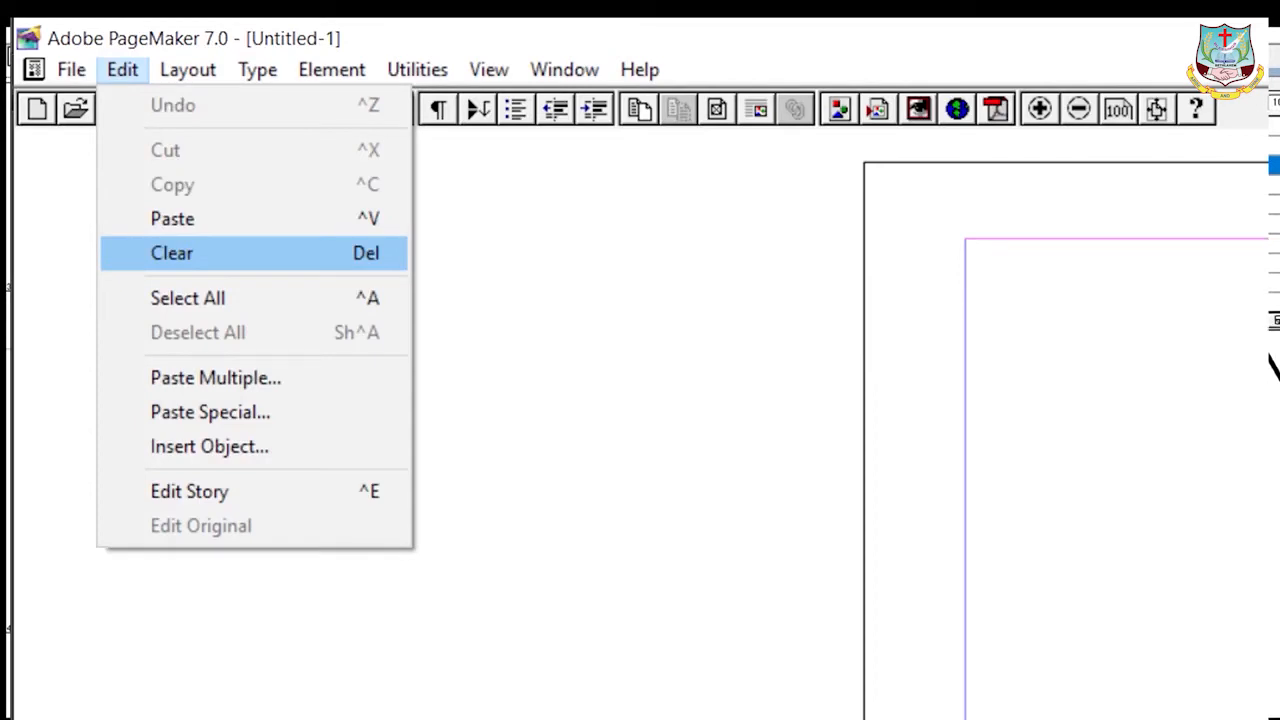
click(172, 253)
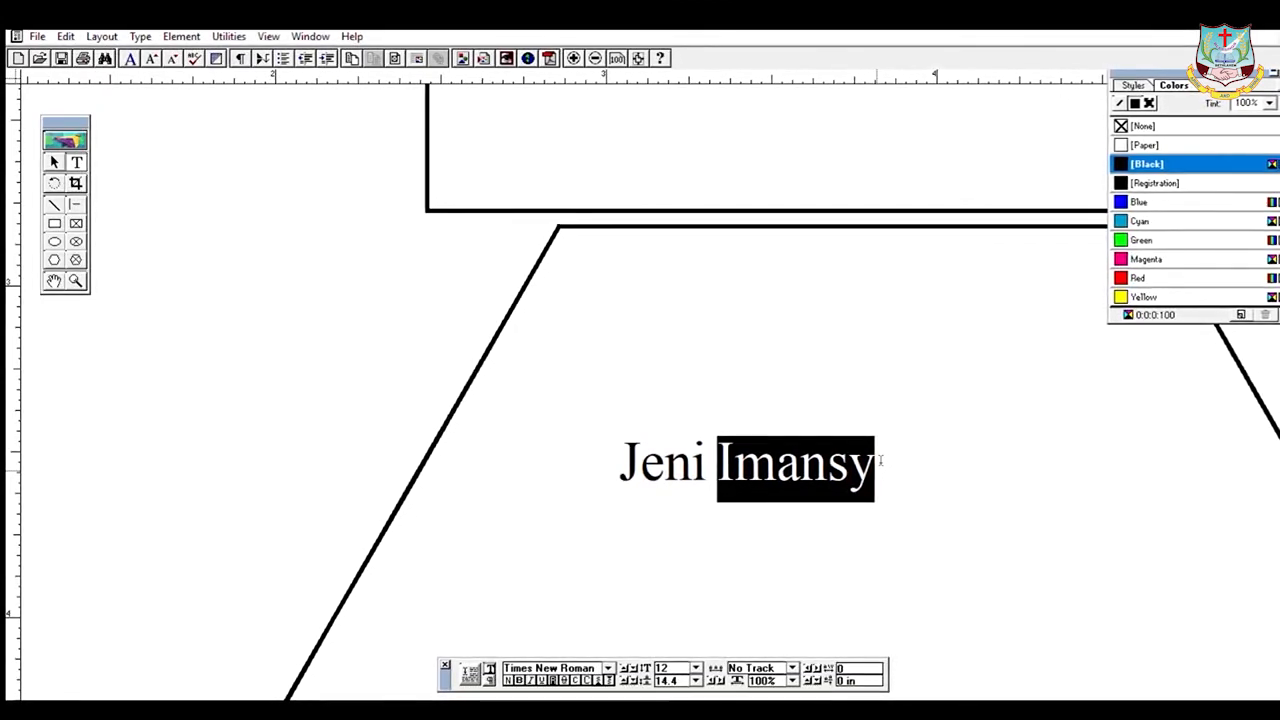
- Delete the selected second word, then select the retyped double-m surname
key(BackSpace)
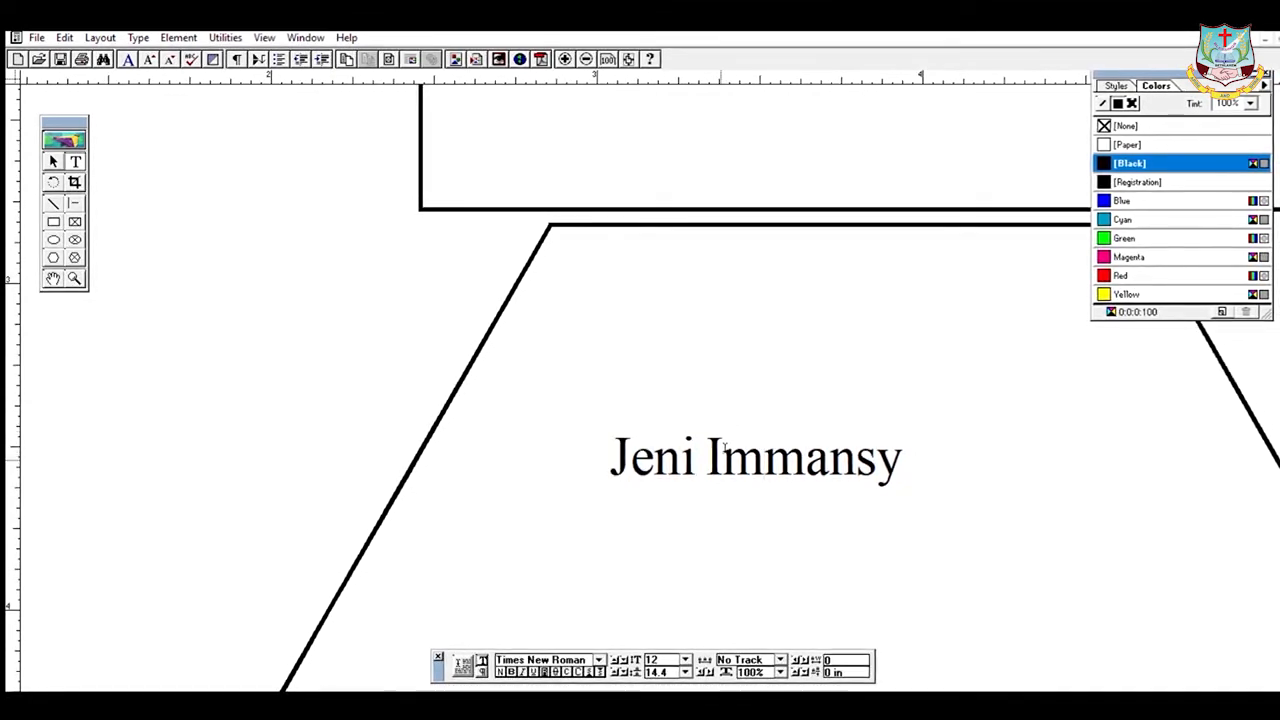
drag(705, 458, 721, 458)
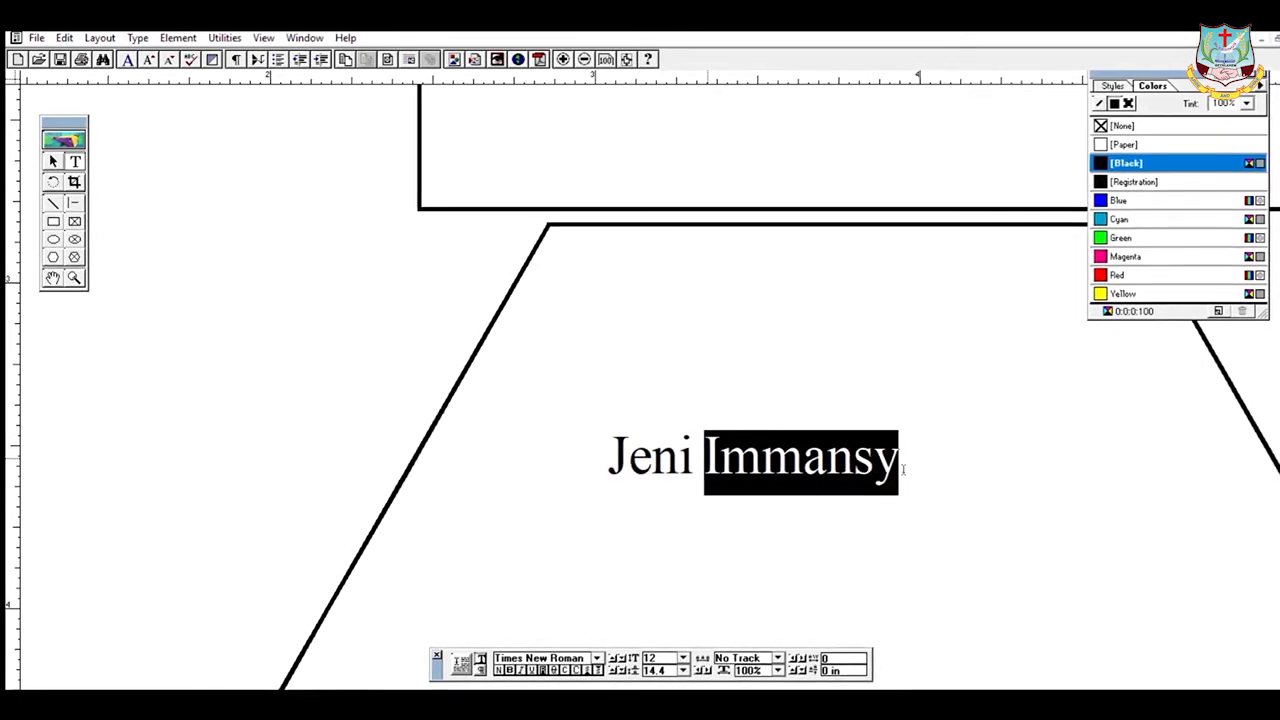
- Copy the surname via the shortcut menu, undo a test paste, and reselect the surname
right_click(938, 390)
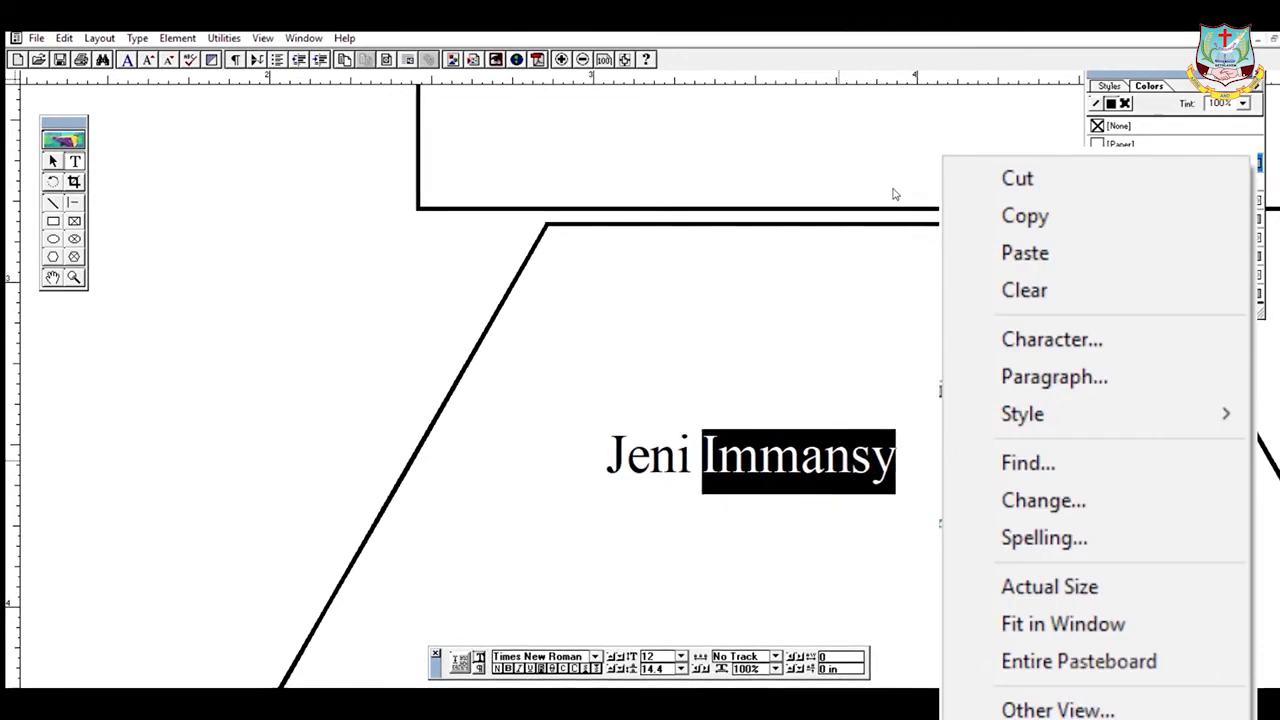
click(643, 506)
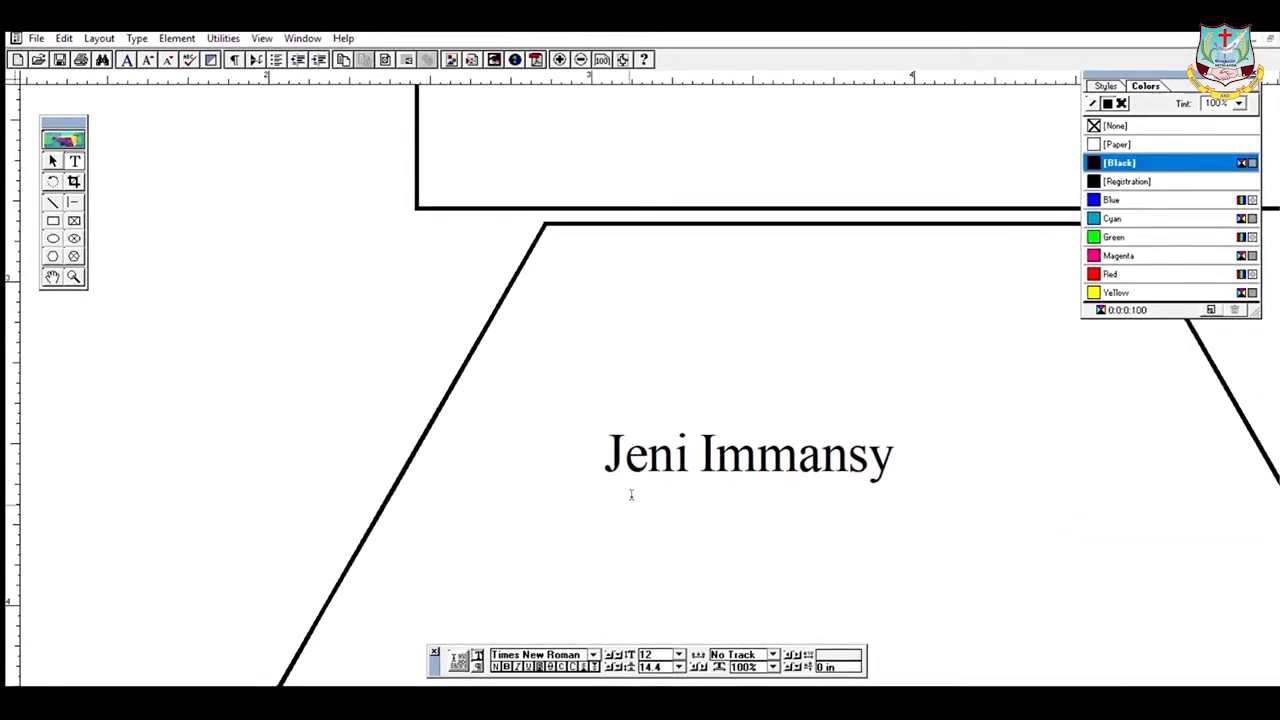
key(ctrl+v)
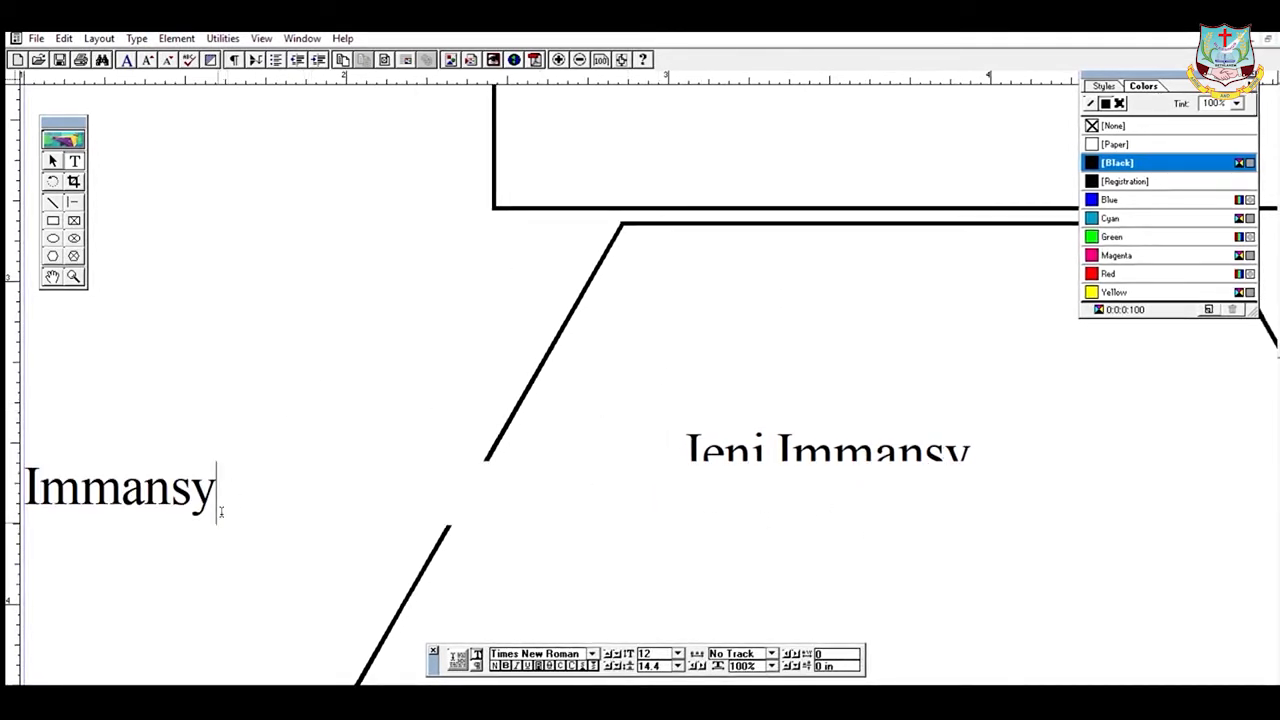
key(ctrl+z)
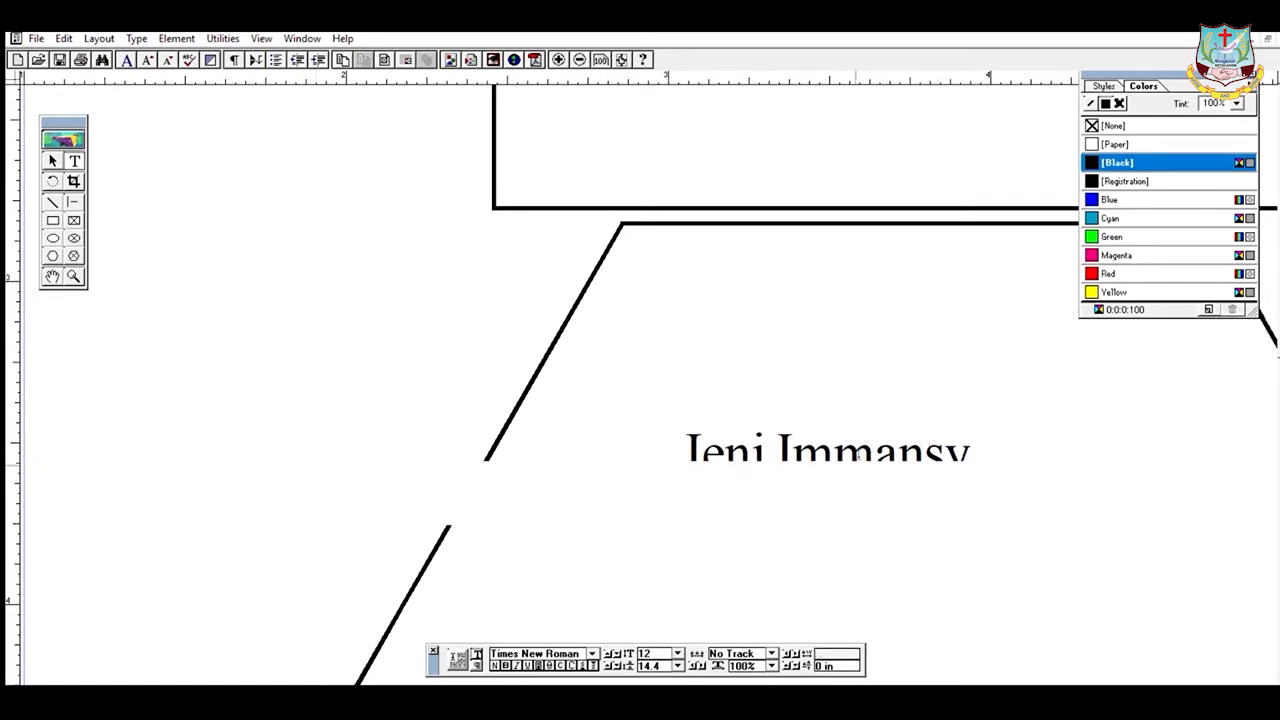
drag(775, 440, 973, 460)
key(ctrl+c)
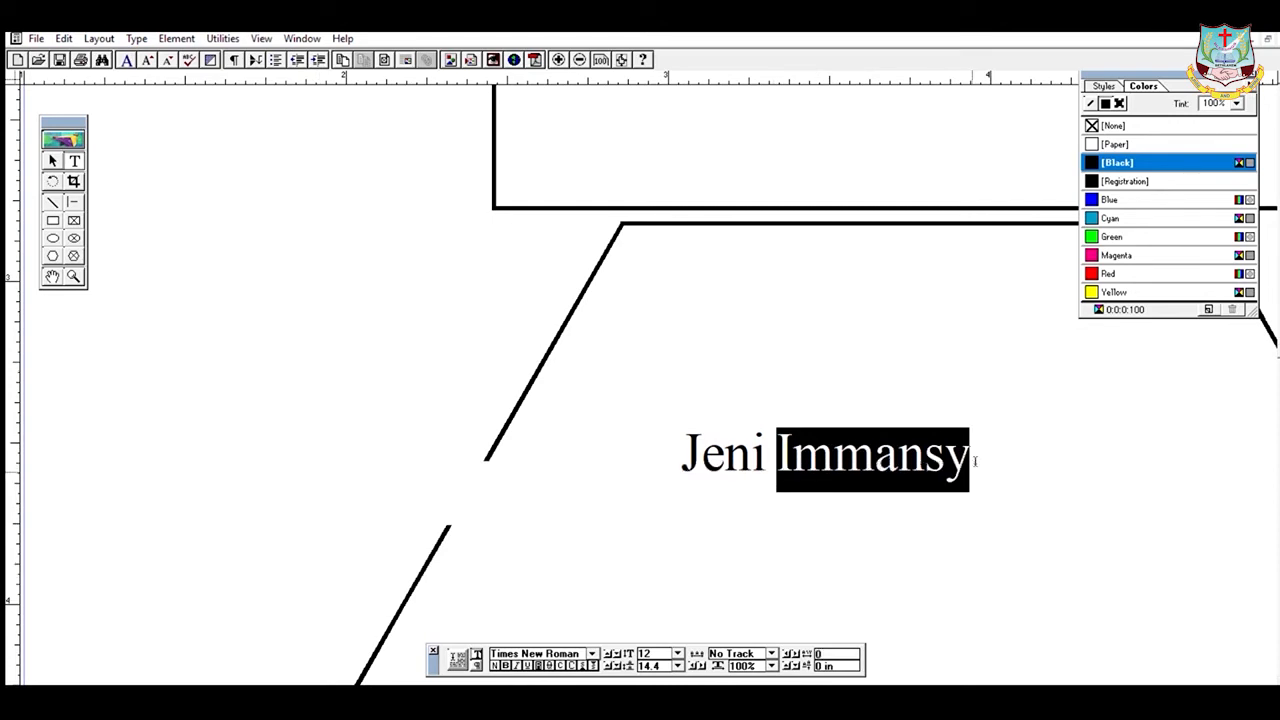
- Paste two more copies of the surname at the end of the name line
click(1004, 457)
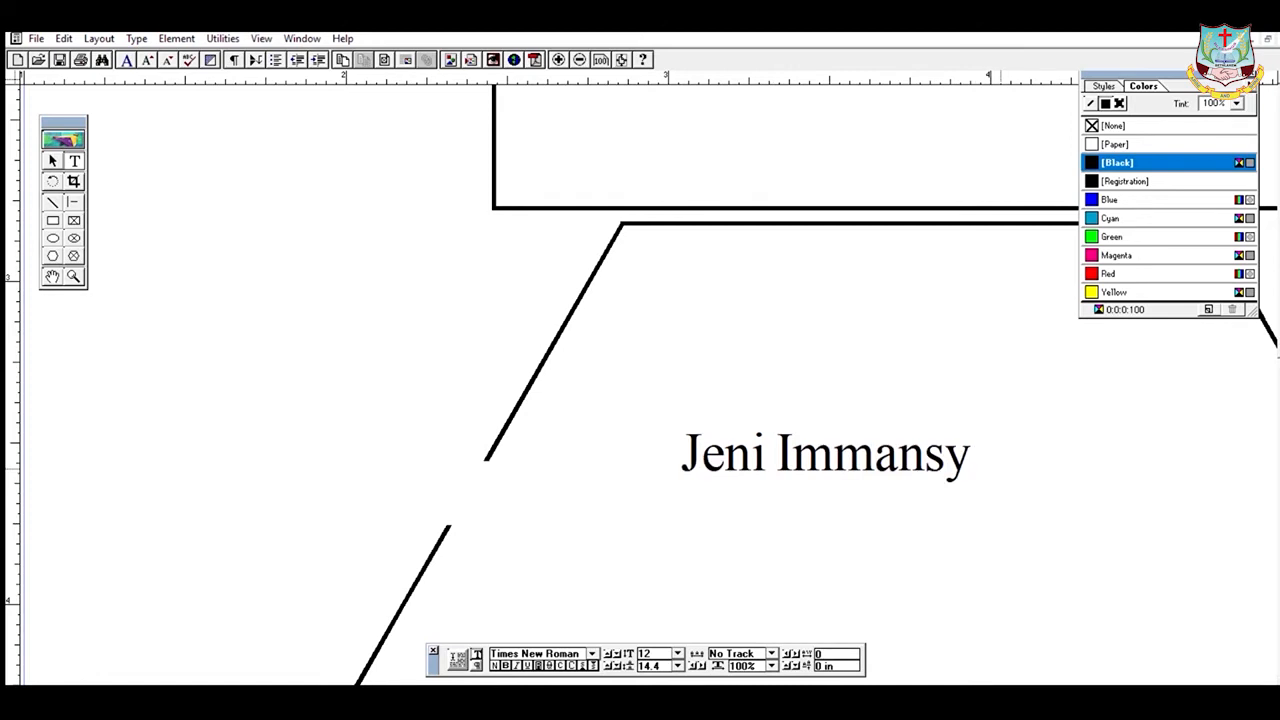
key(ctrl+v)
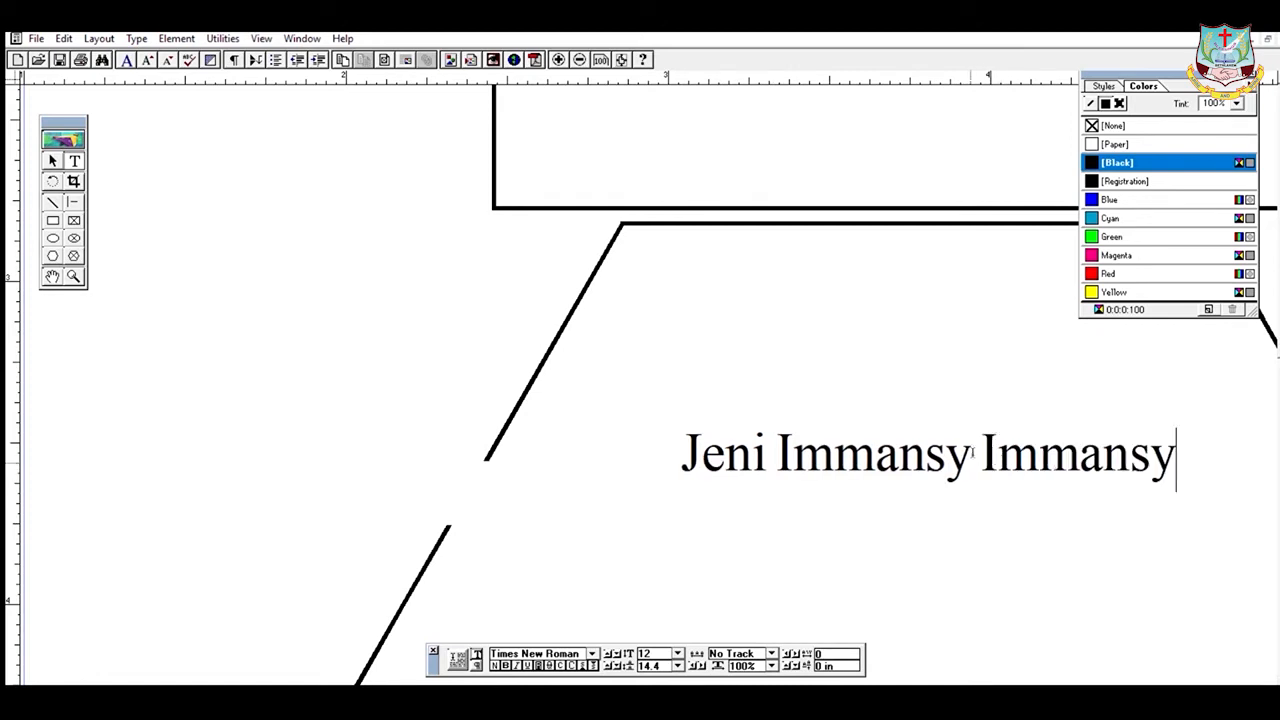
drag(981, 455, 1201, 465)
key(ctrl+c)
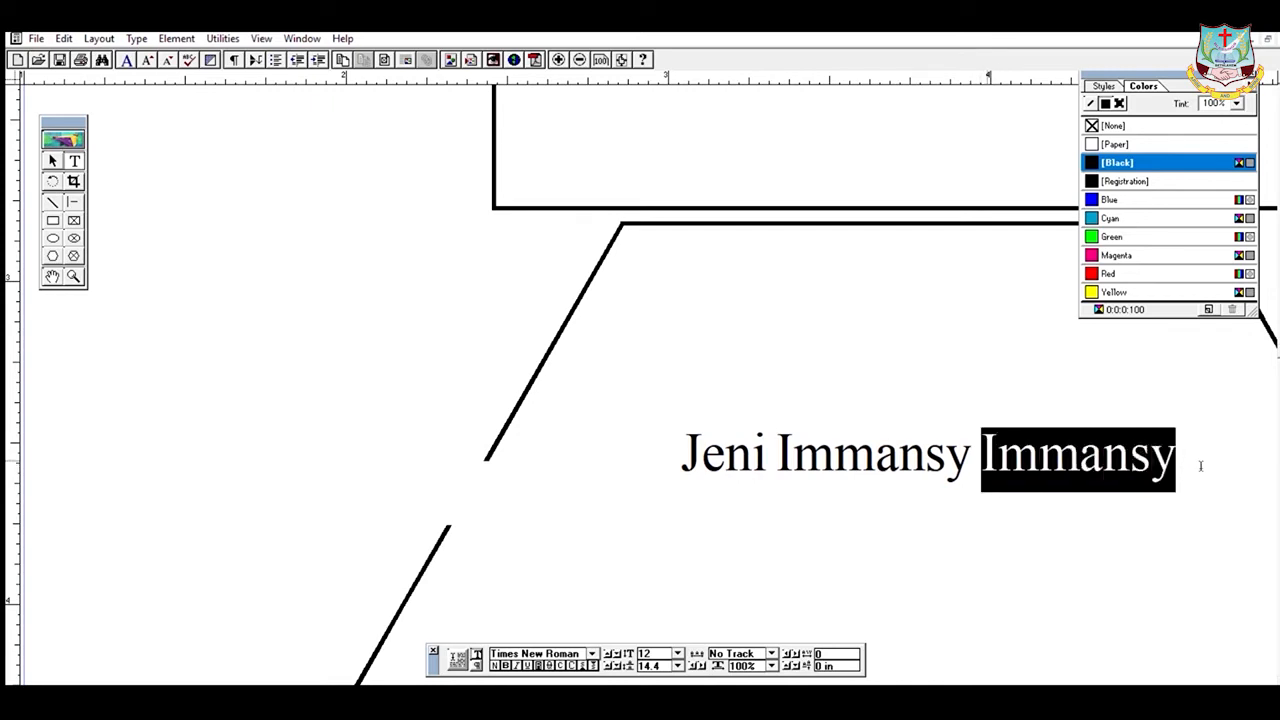
click(65, 39)
click(76, 87)
click(934, 497)
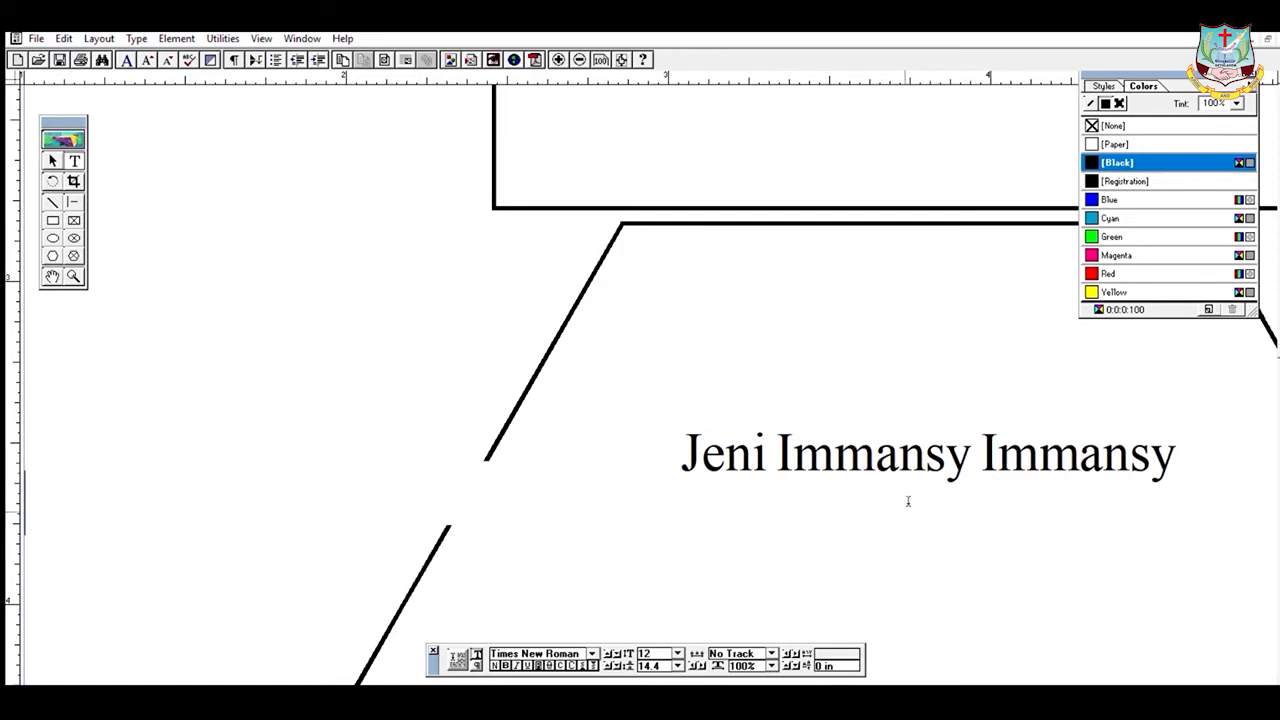
click(1202, 441)
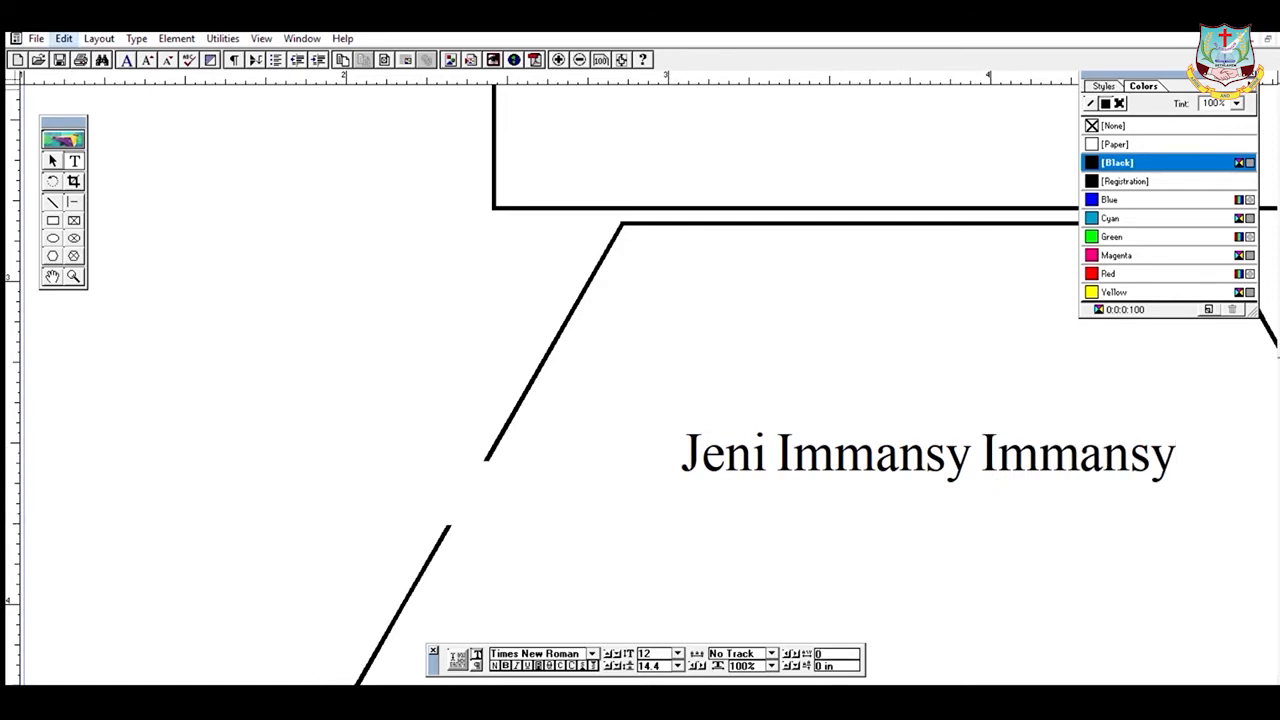
key(ctrl+v)
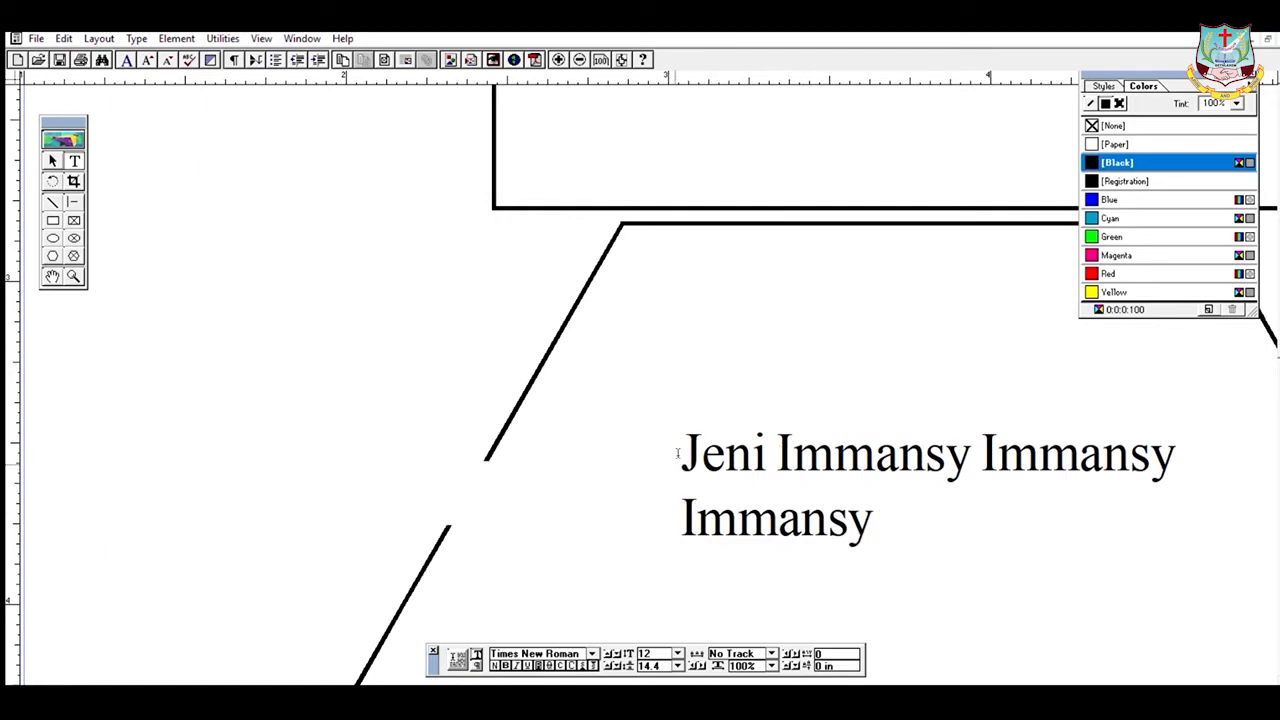
- Cut the first name from the start of the line with Edit > Cut
drag(681, 455, 768, 458)
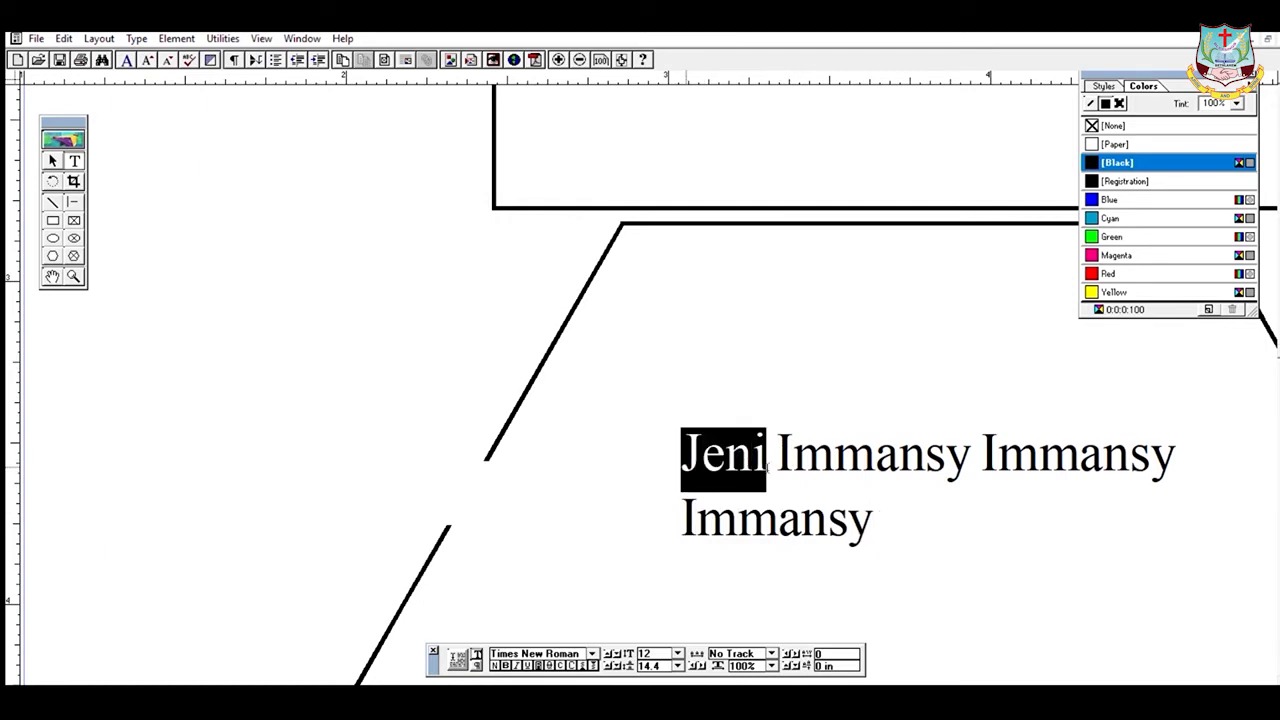
click(63, 38)
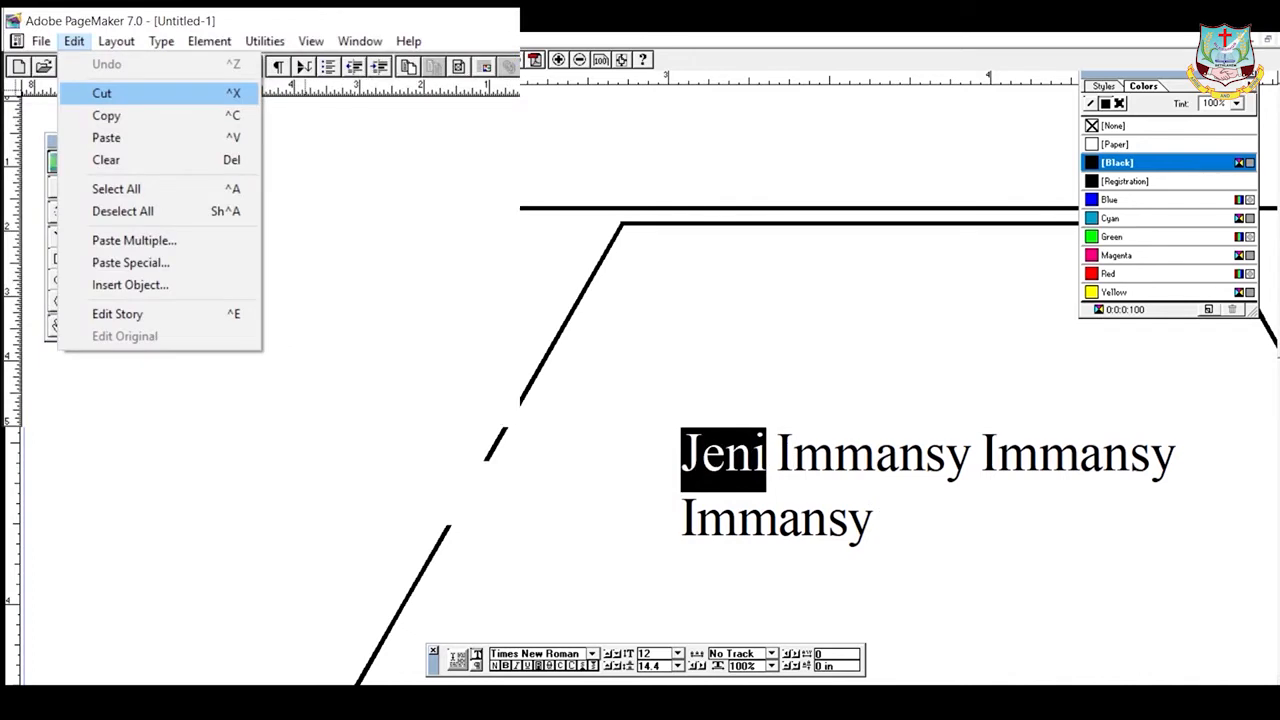
click(102, 93)
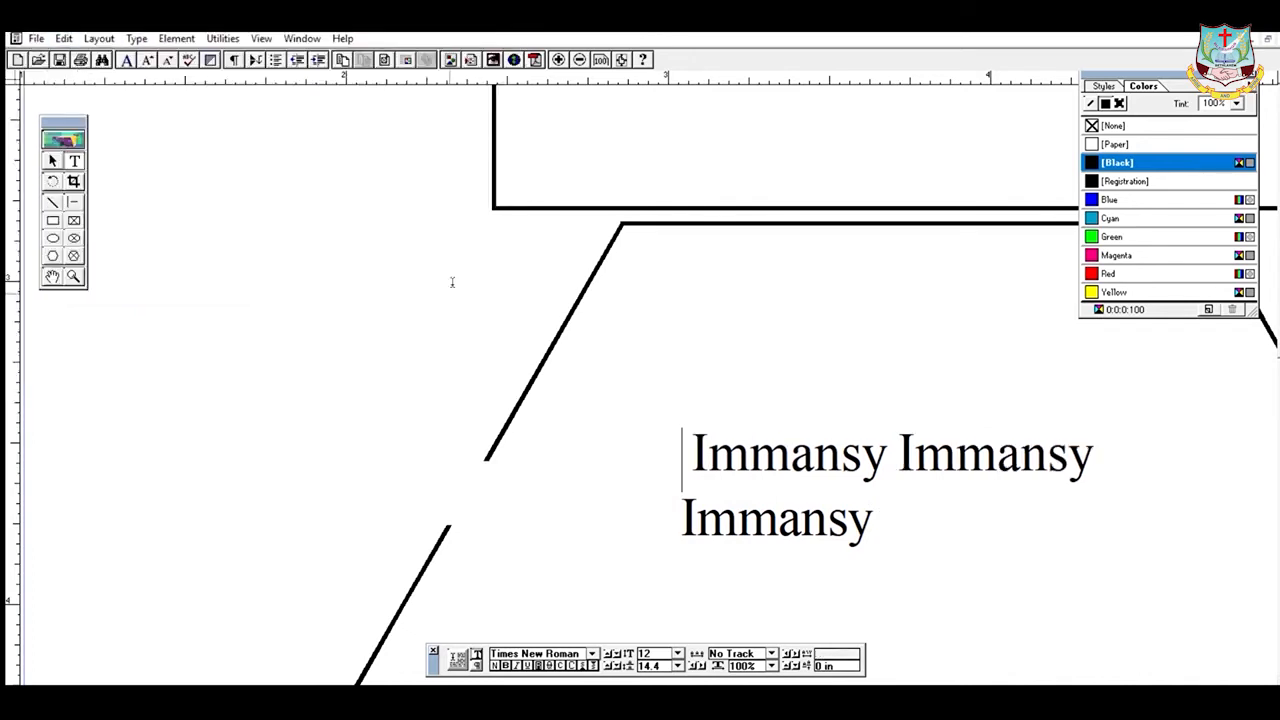
click(881, 520)
key(ctrl+v)
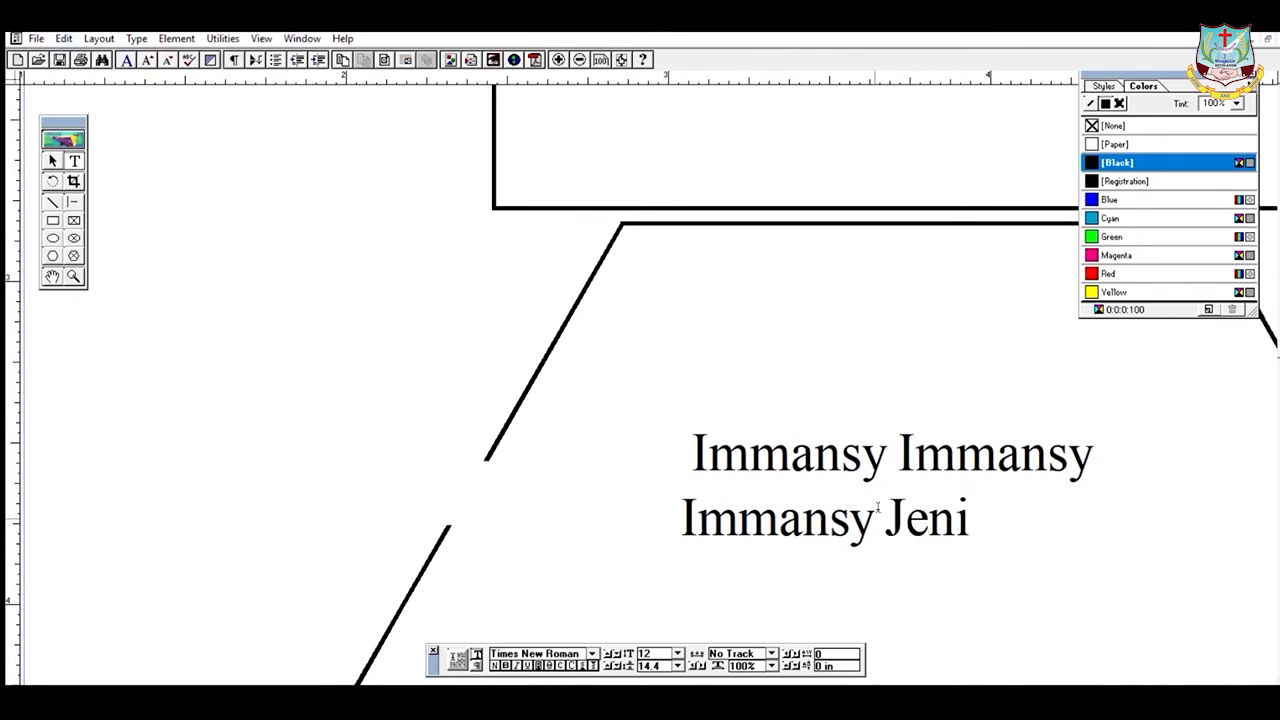
drag(886, 518, 975, 517)
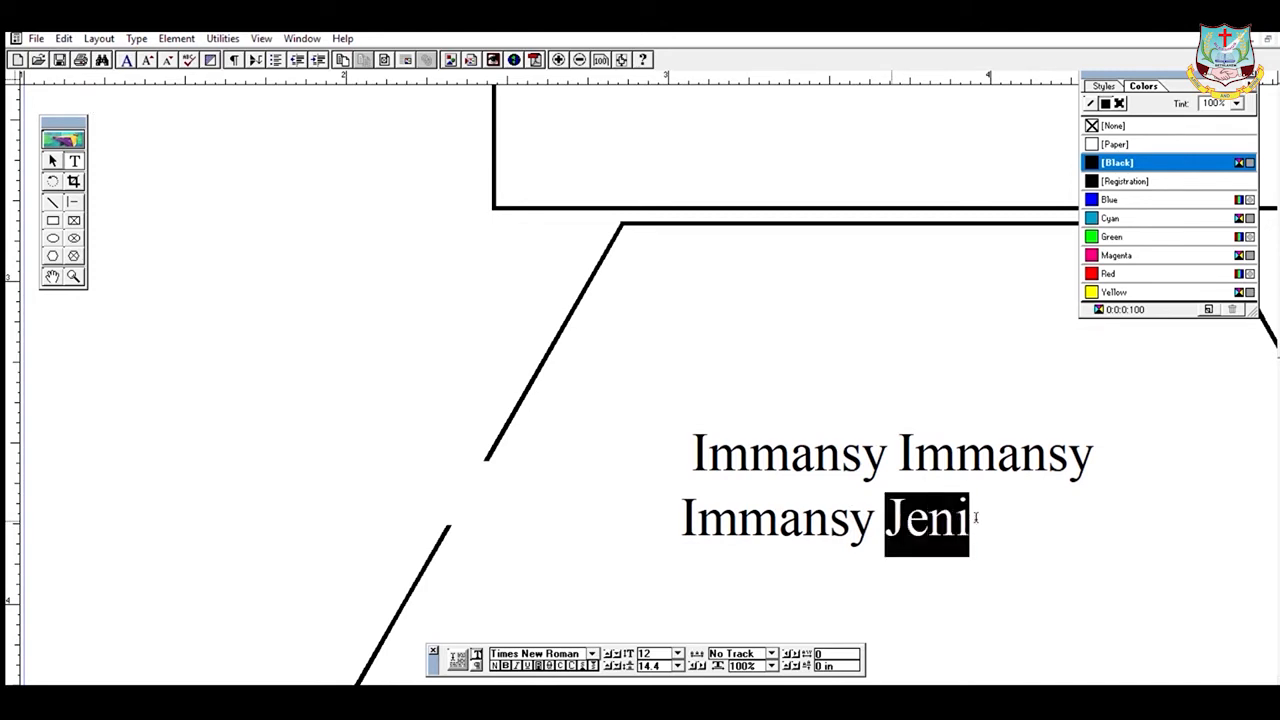
right_click(930, 515)
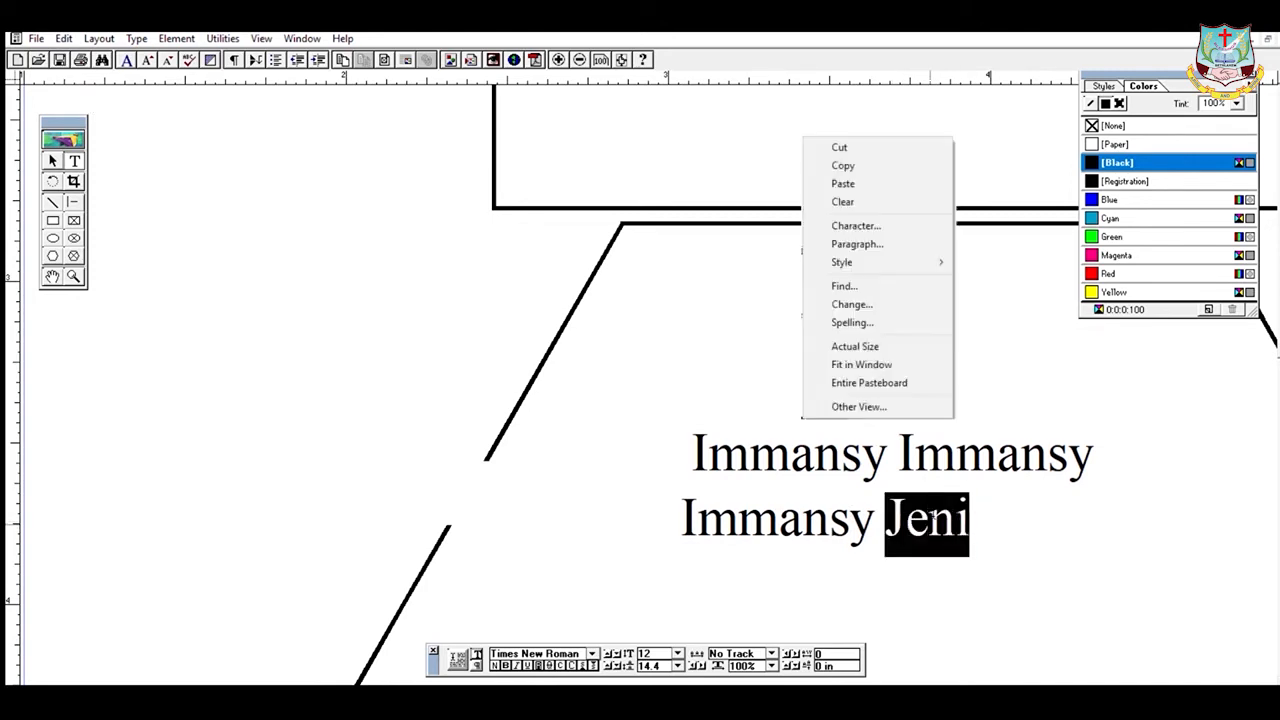
click(981, 240)
key(Delete)
drag(674, 437, 696, 446)
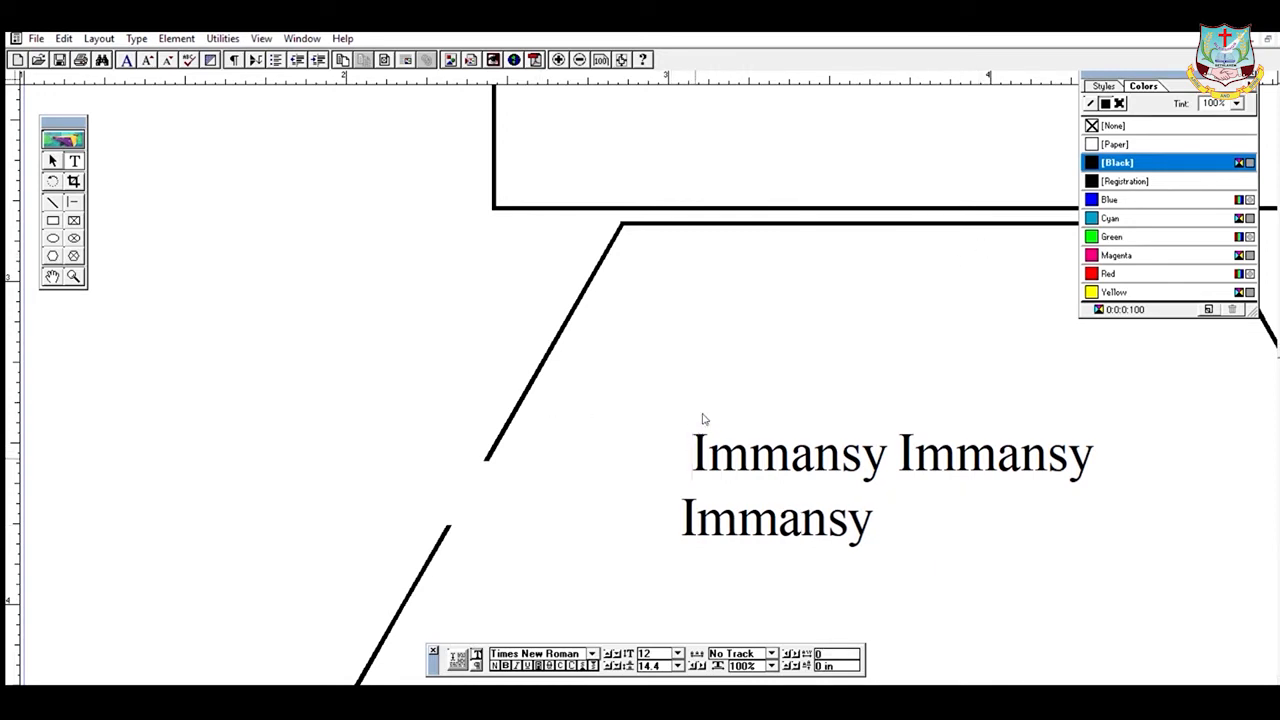
- Paste the first name back at the start of the text, before the surnames
right_click(740, 226)
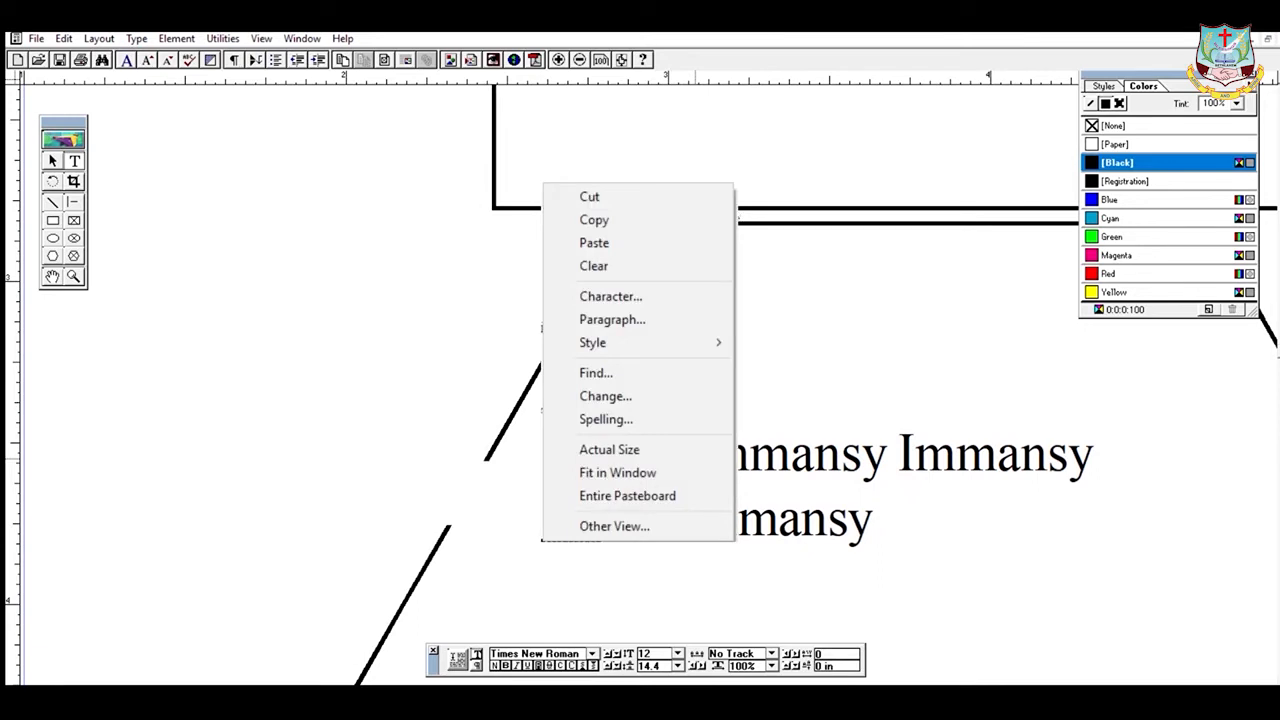
click(594, 242)
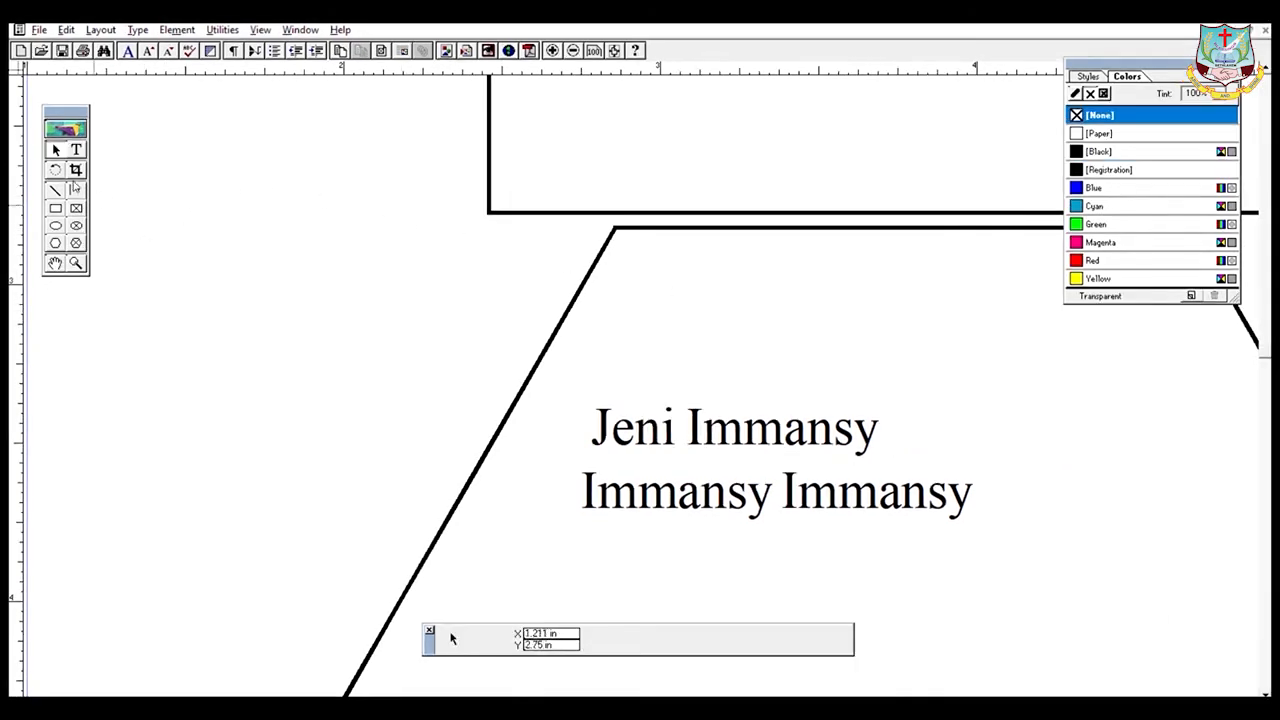
- Create a new text block at the left margin containing the first name
click(77, 149)
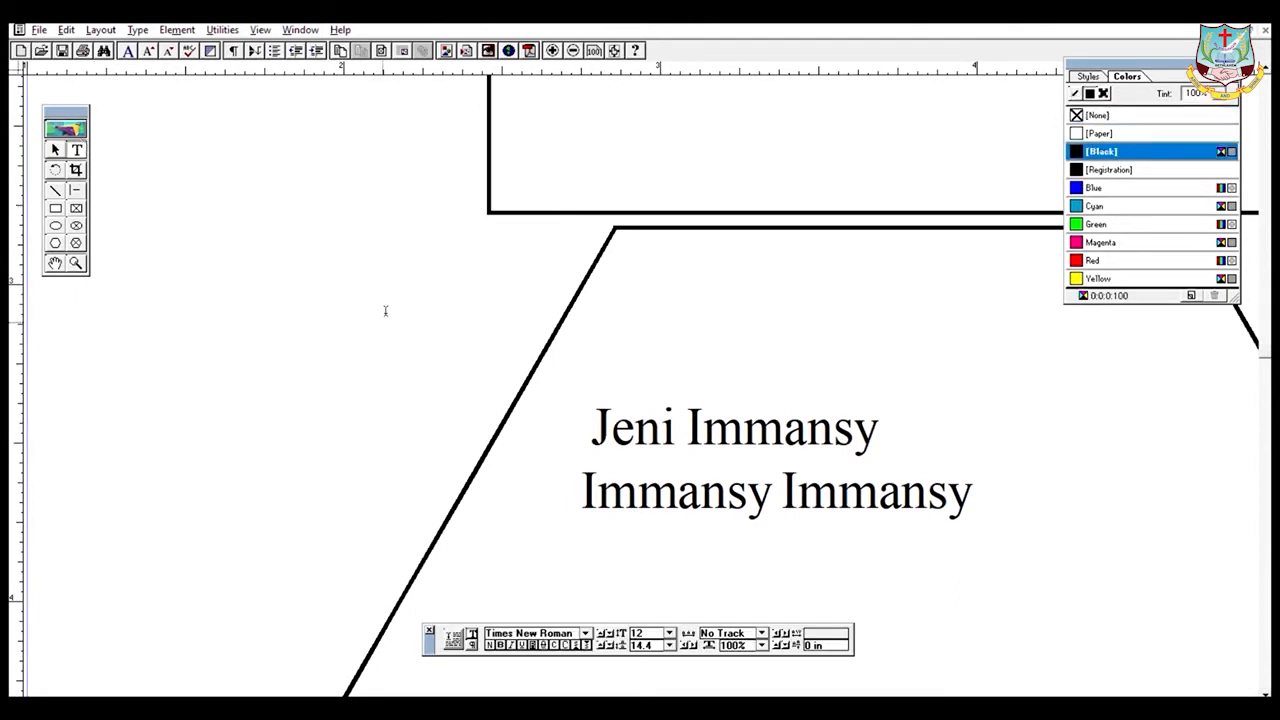
click(154, 323)
text(Jeni)
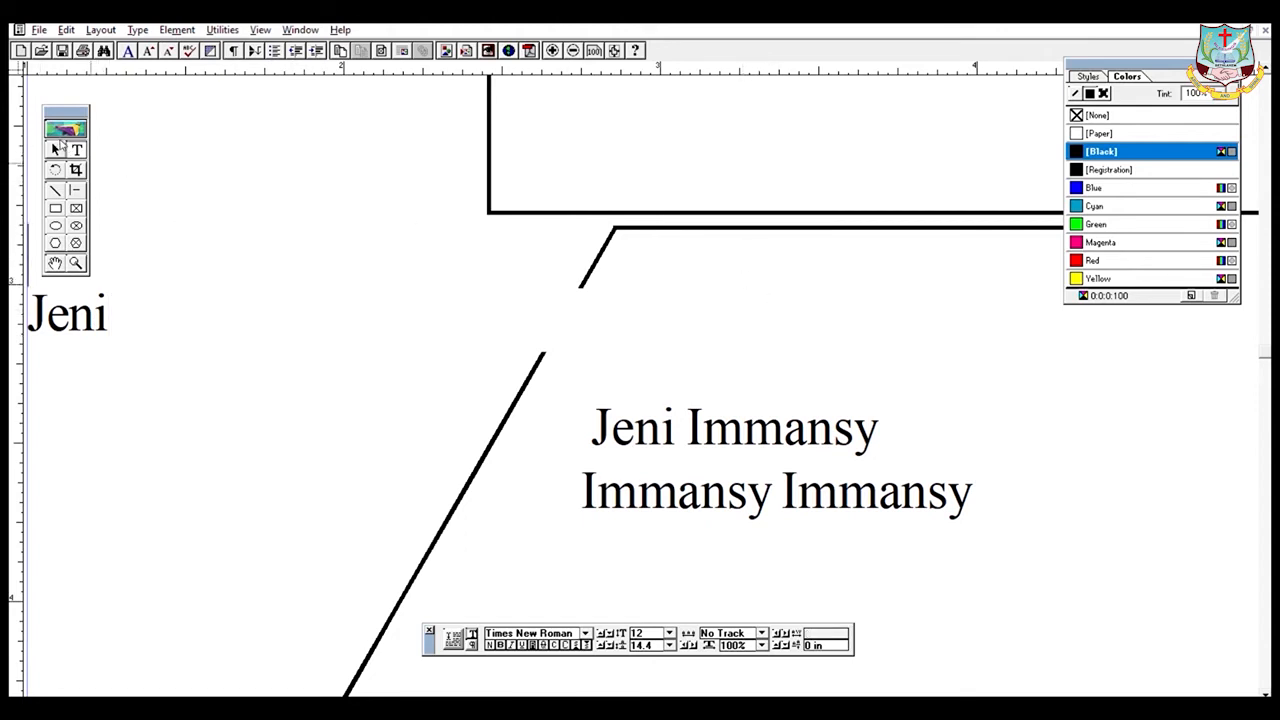
click(57, 148)
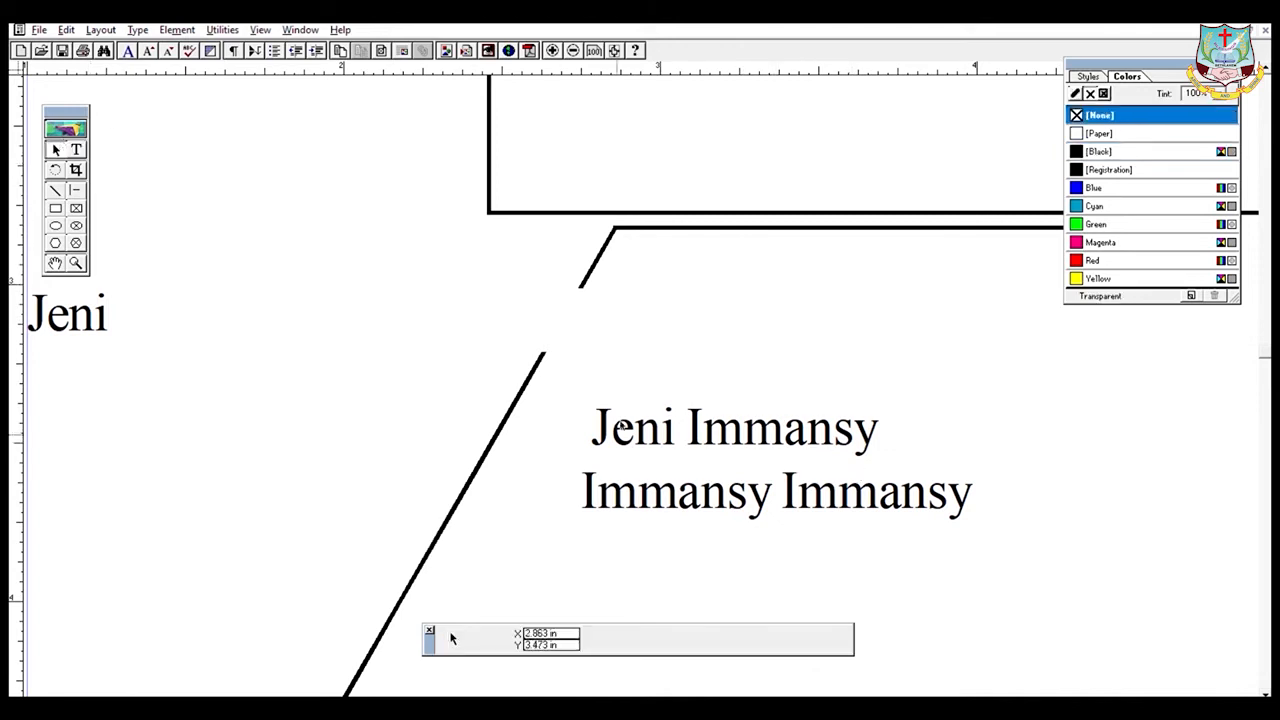
- Move the name block right and down, and place the first-name block inside the slanted shape
click(645, 425)
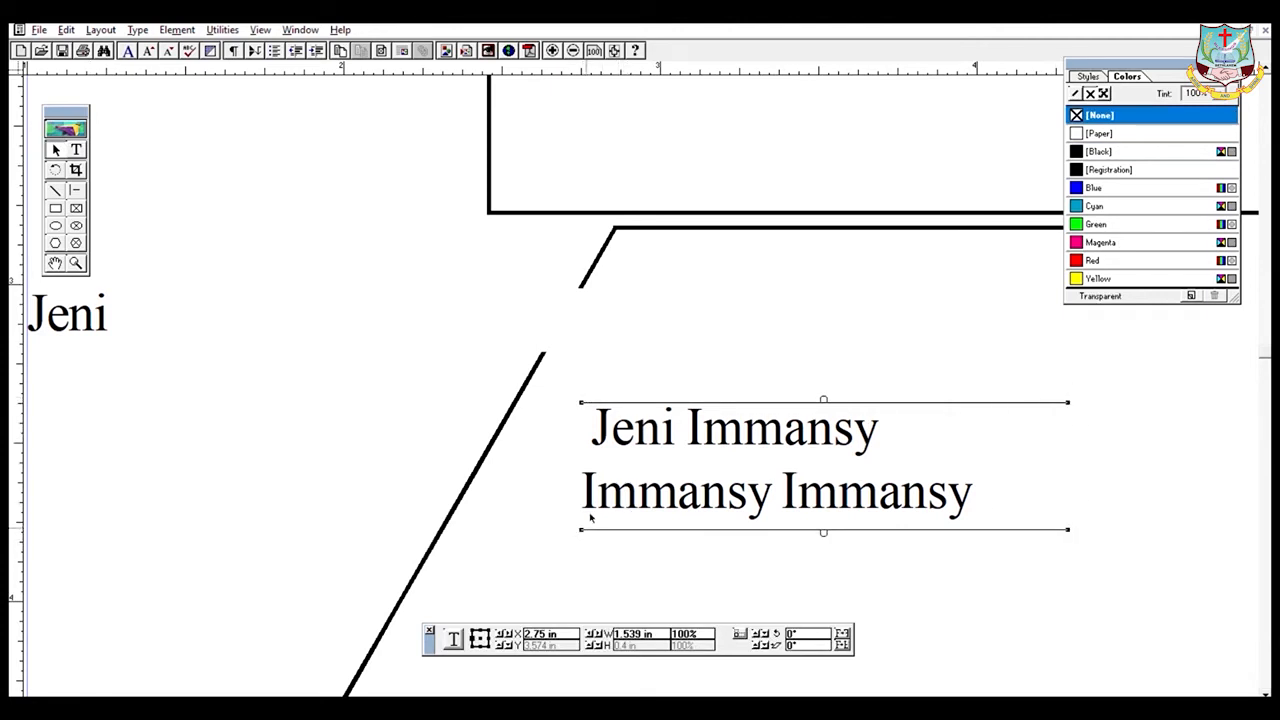
drag(651, 461, 853, 473)
drag(86, 302, 708, 302)
drag(833, 428, 857, 470)
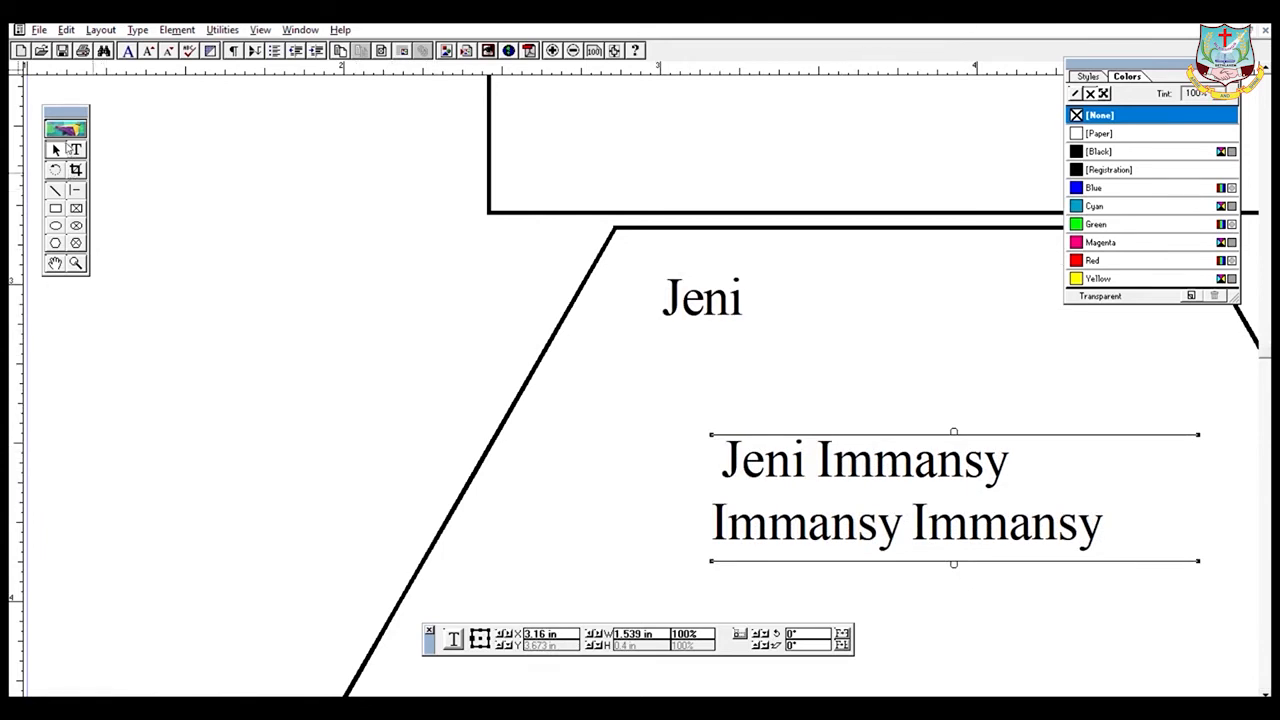
click(58, 146)
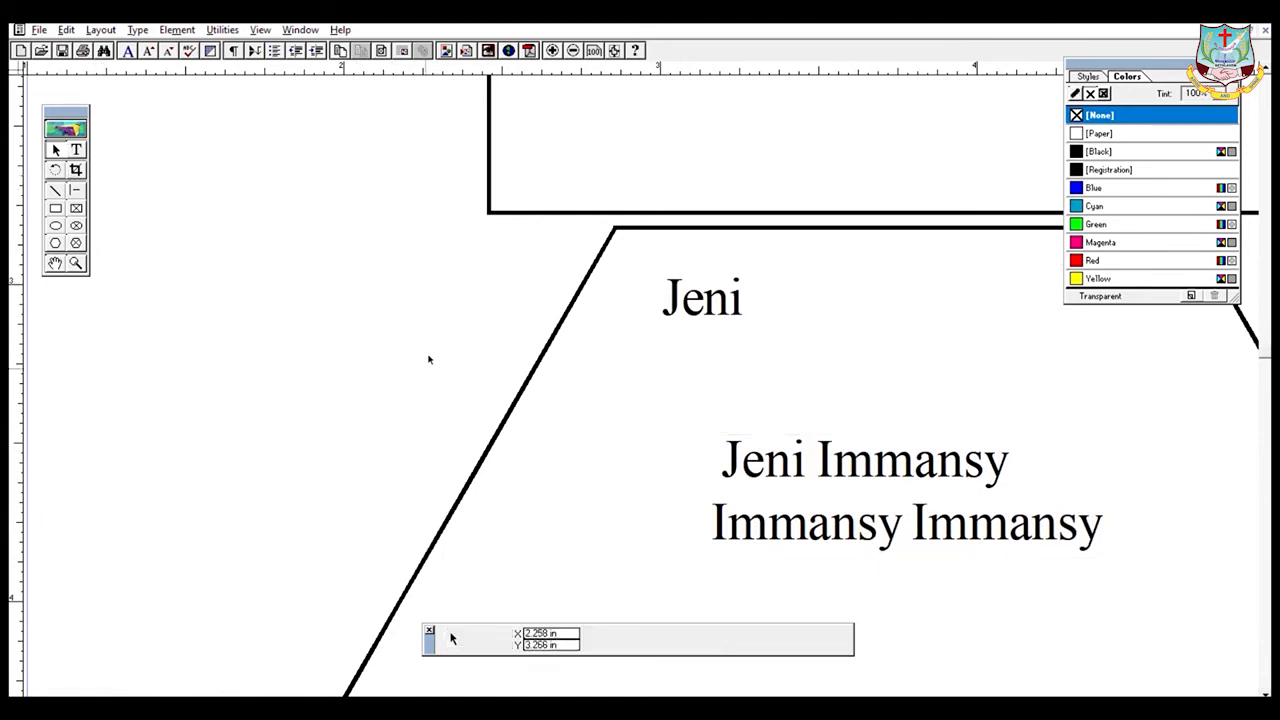
- Narrow the first-name block, shorten the name block to one line, and load its overflow text
click(704, 300)
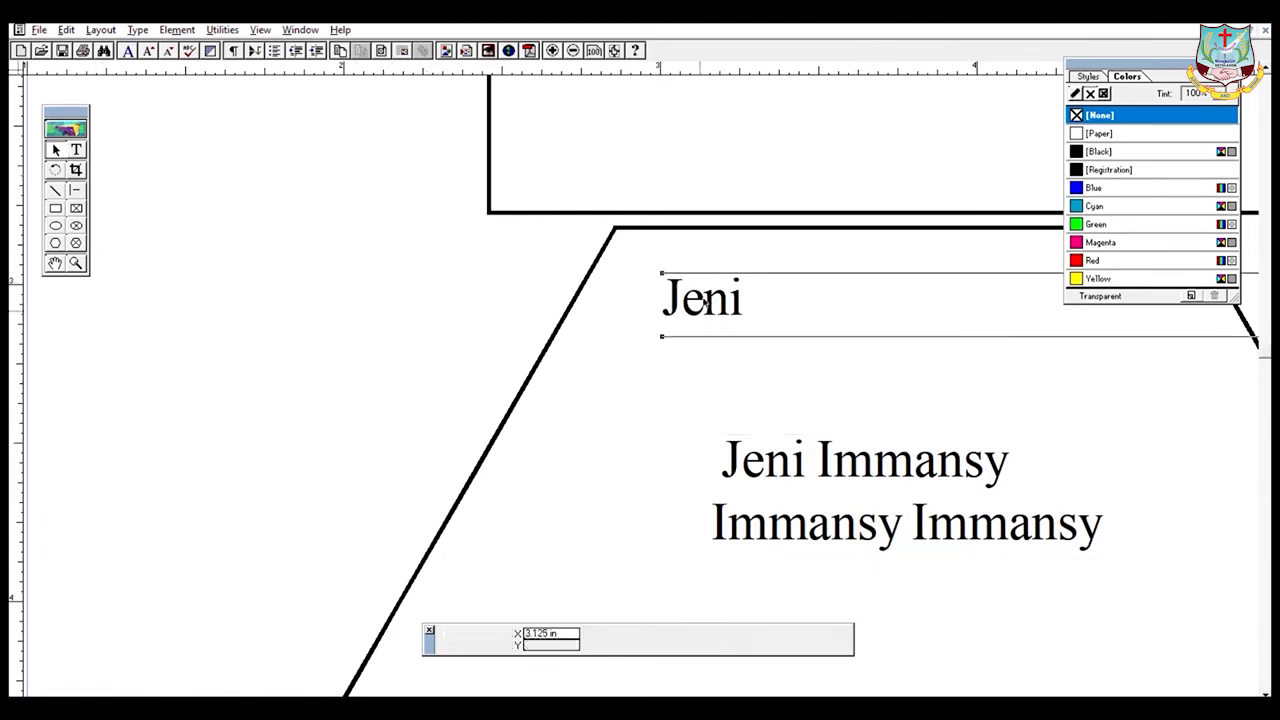
drag(664, 334, 627, 399)
click(717, 493)
drag(713, 553, 762, 498)
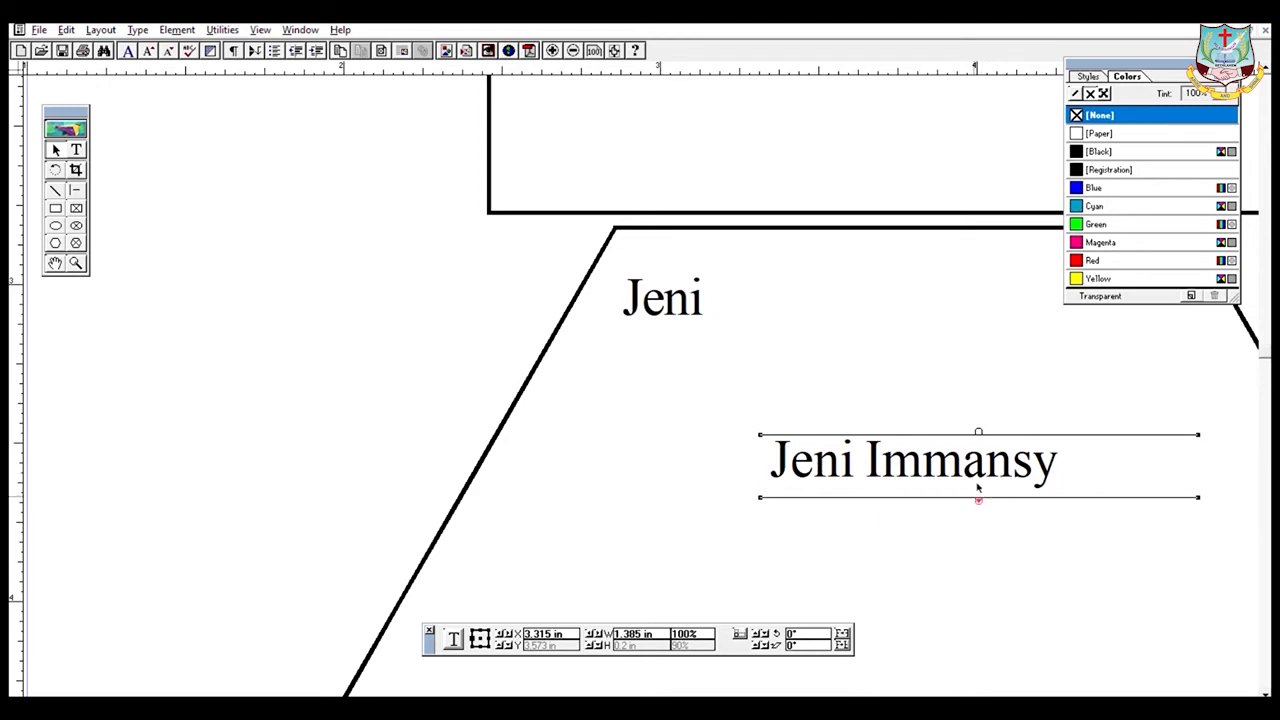
click(979, 498)
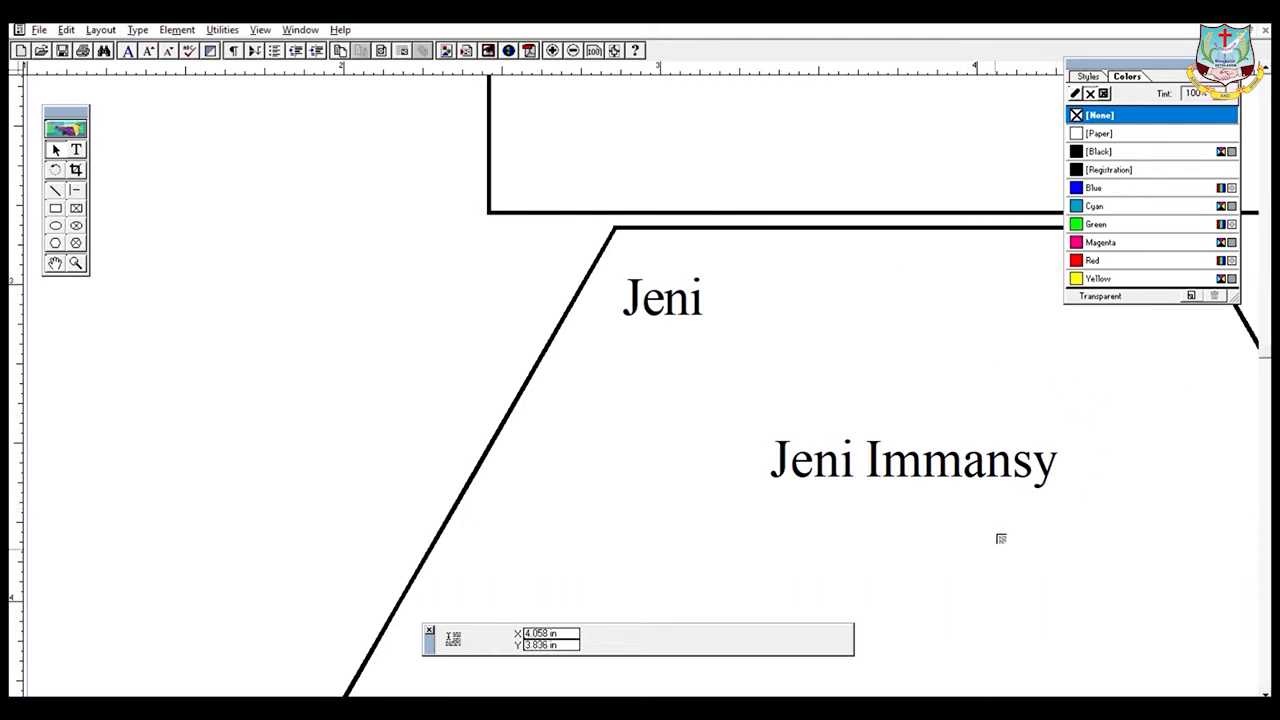
click(973, 571)
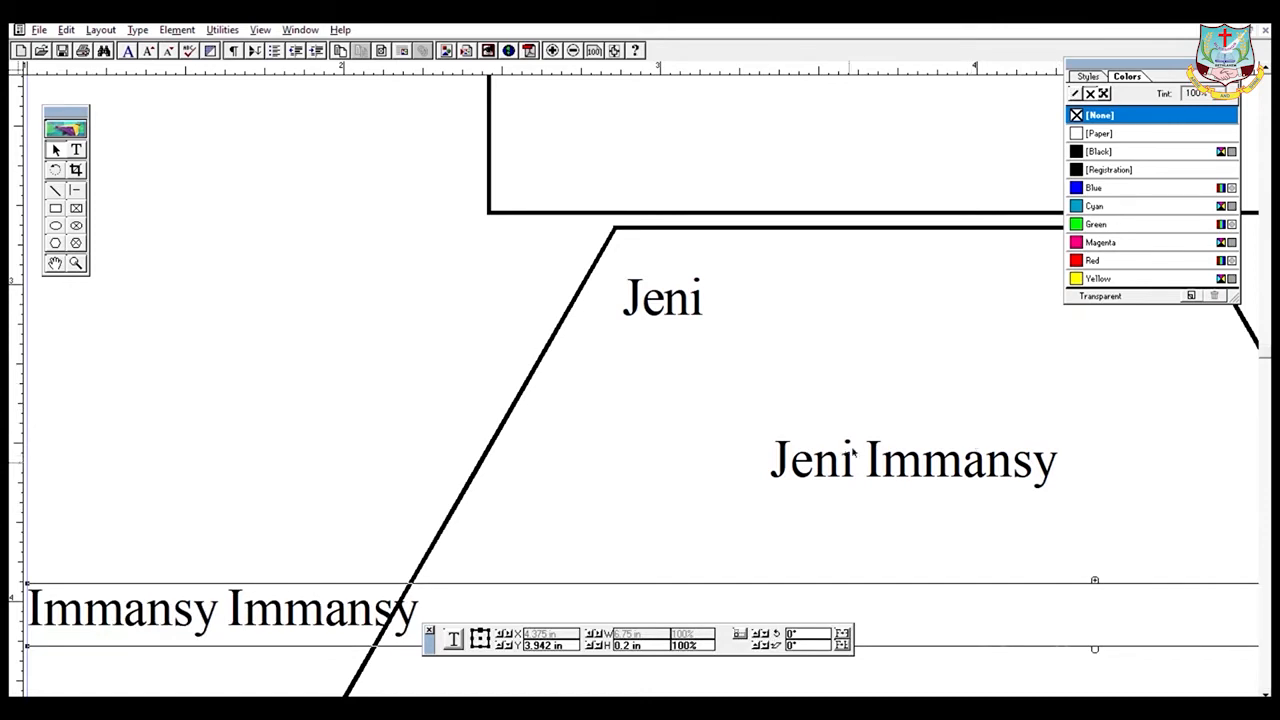
drag(218, 615, 950, 560)
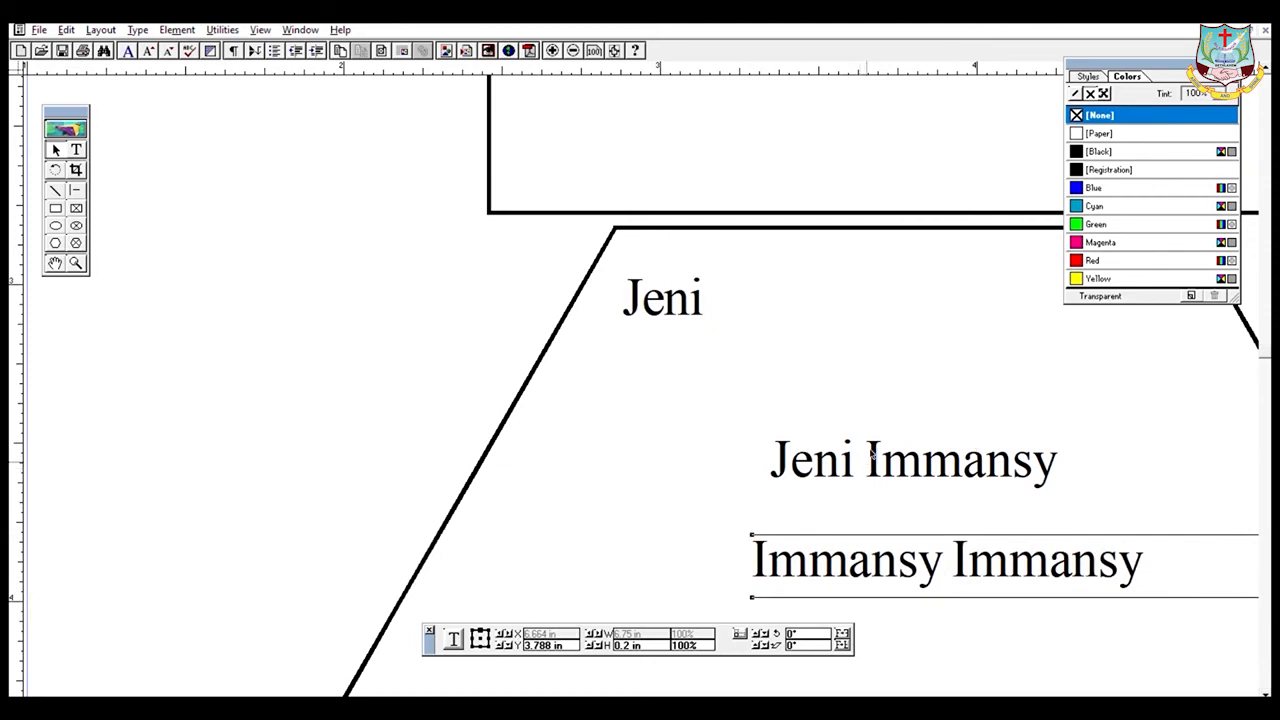
click(881, 455)
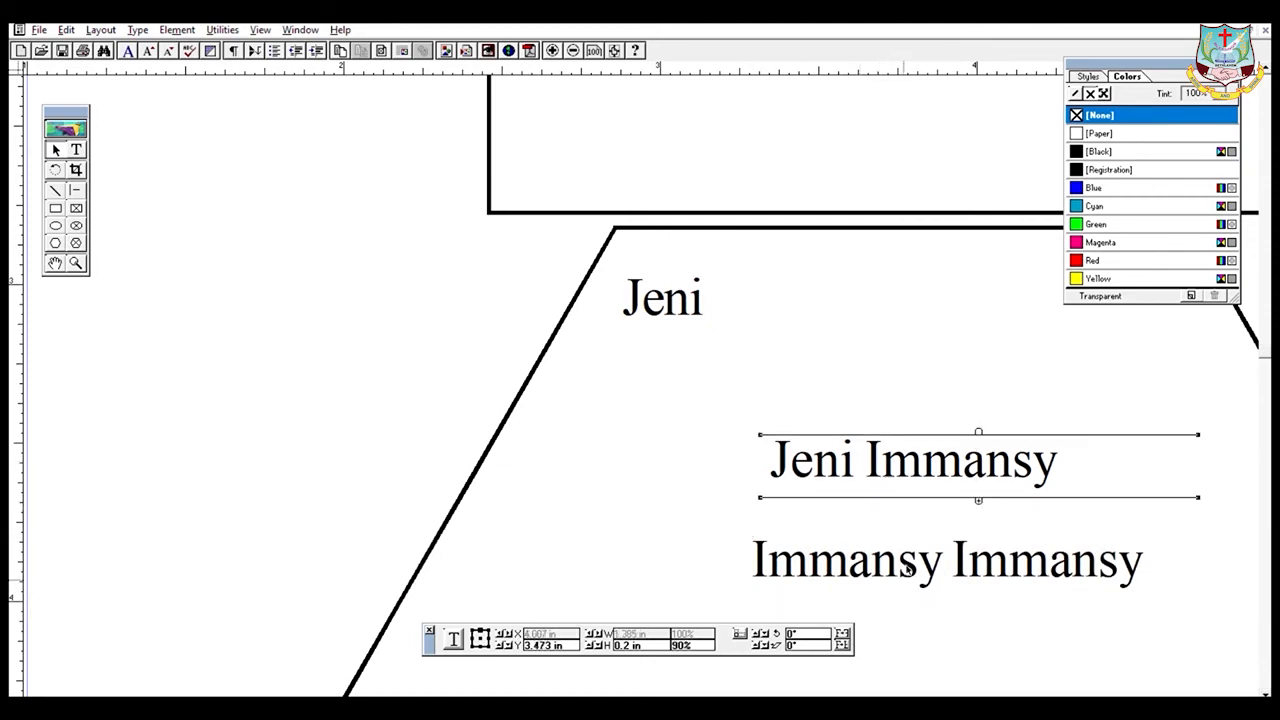
drag(864, 566, 872, 541)
click(876, 449)
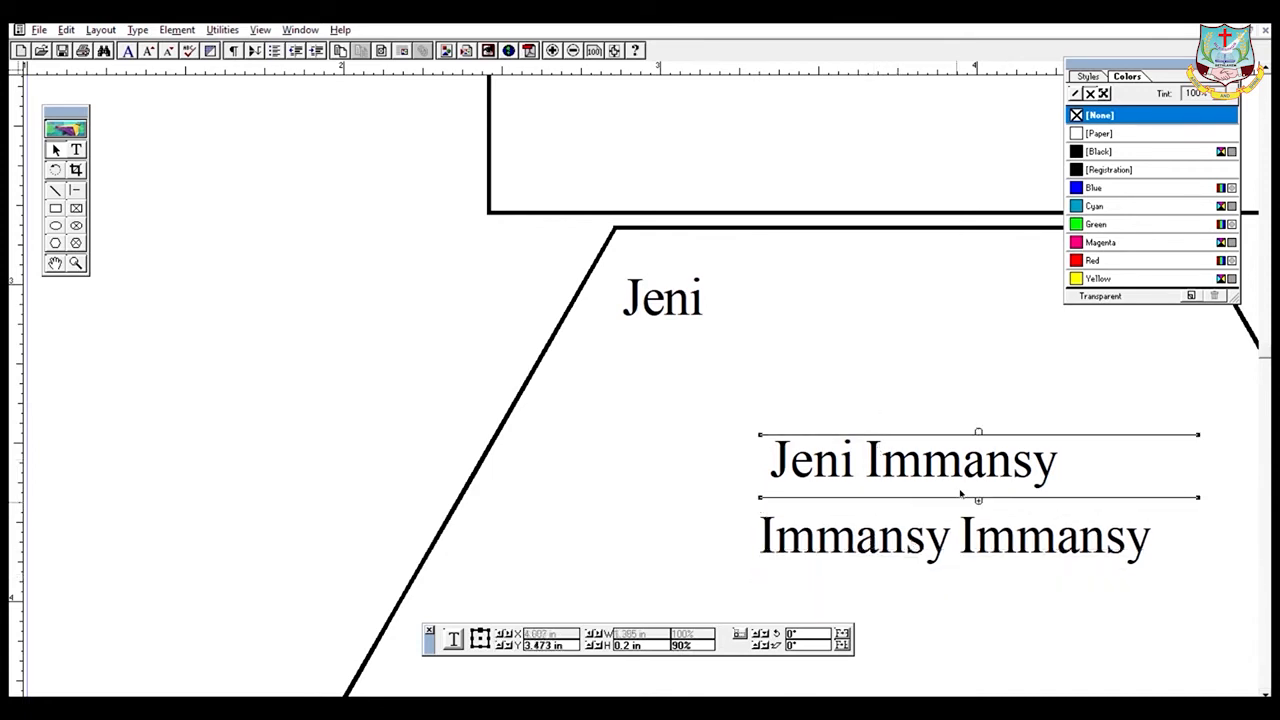
click(980, 497)
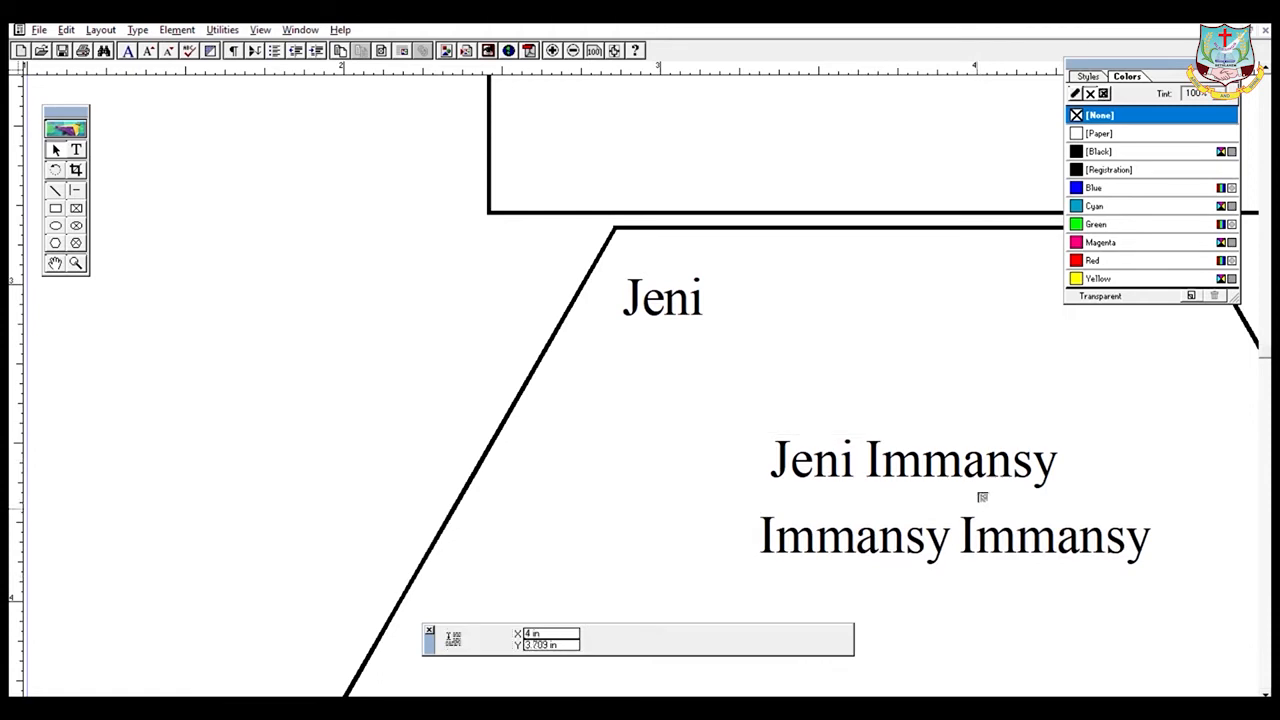
click(868, 340)
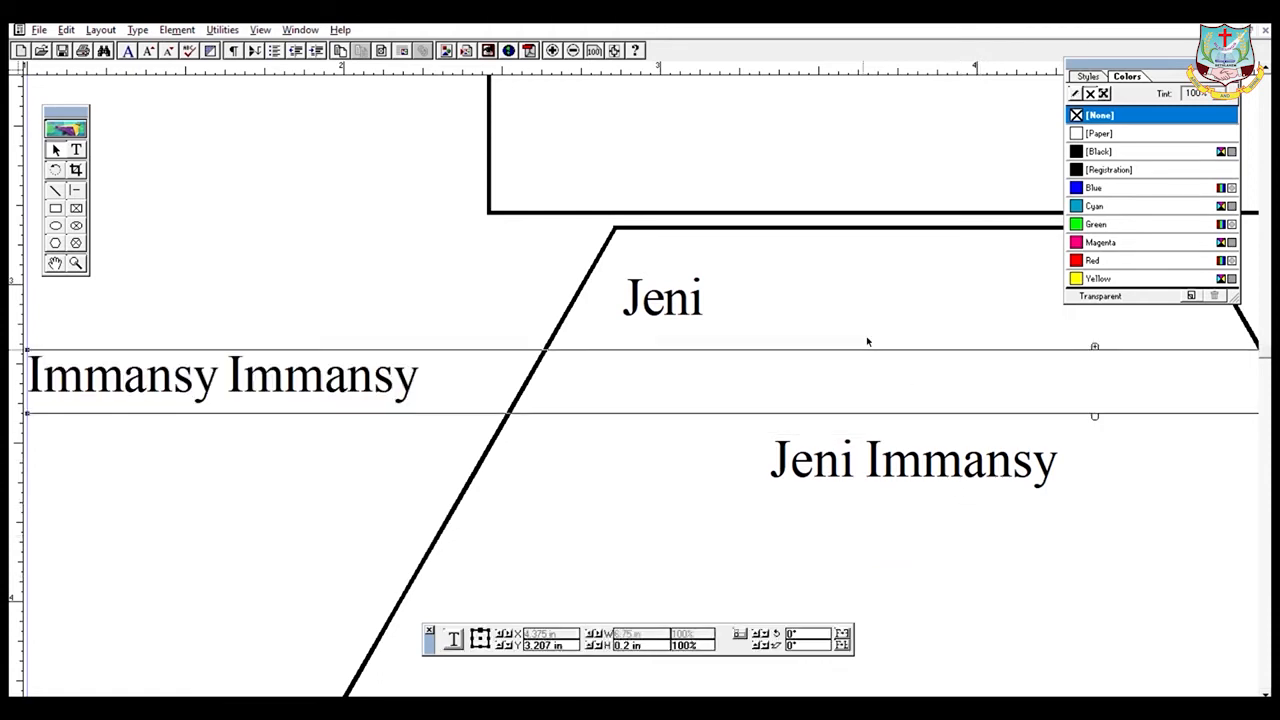
drag(1128, 526, 1105, 517)
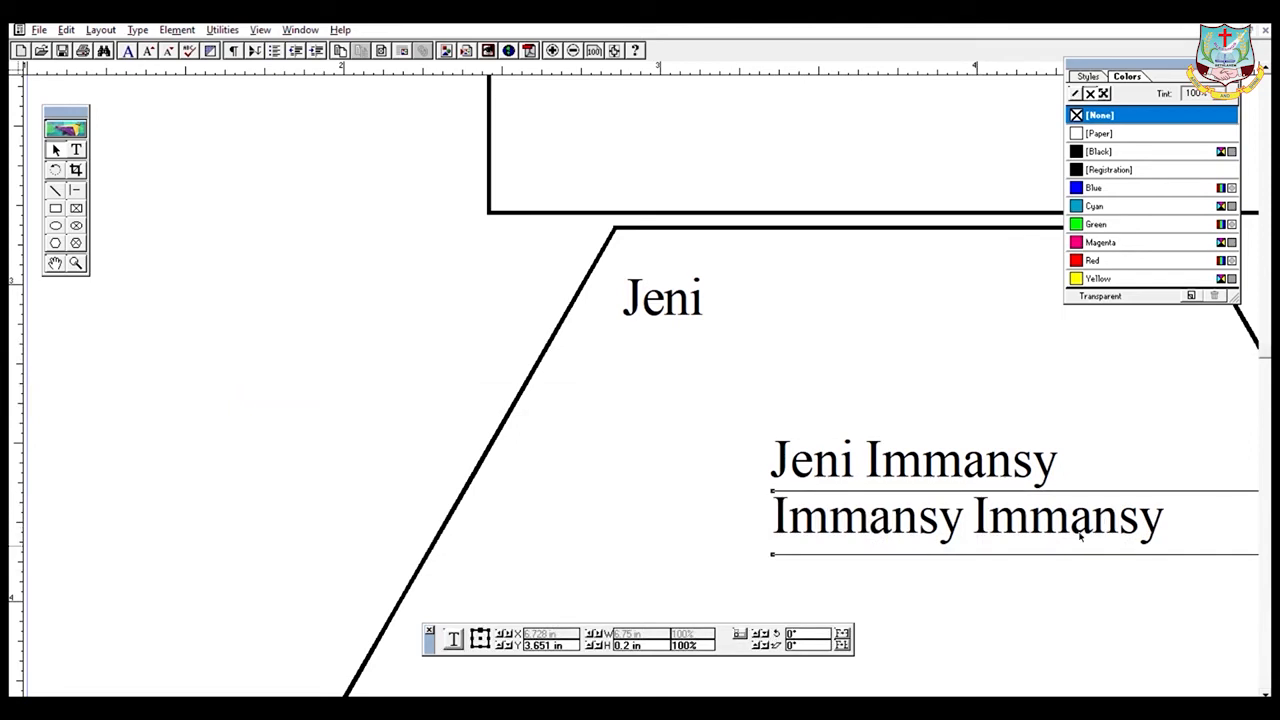
click(1010, 470)
click(1004, 512)
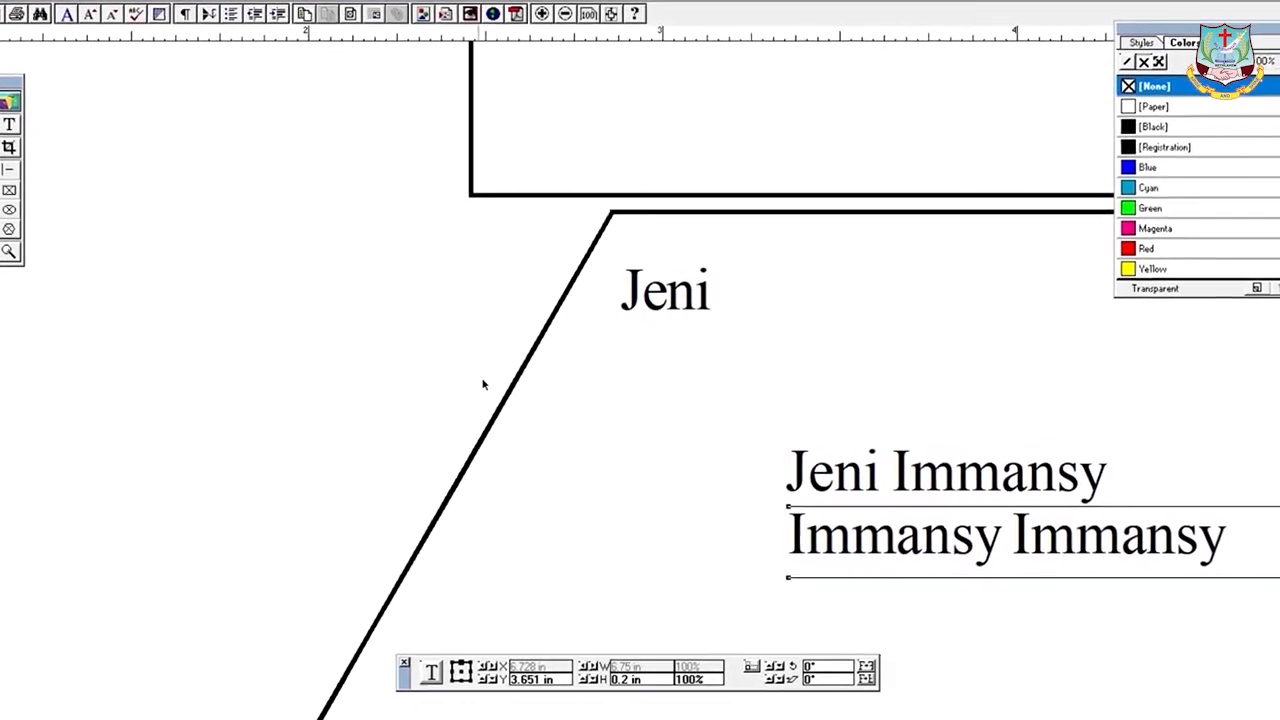
- Pan toward the page's top-left until the dddddd text box is in view
click(1, 92)
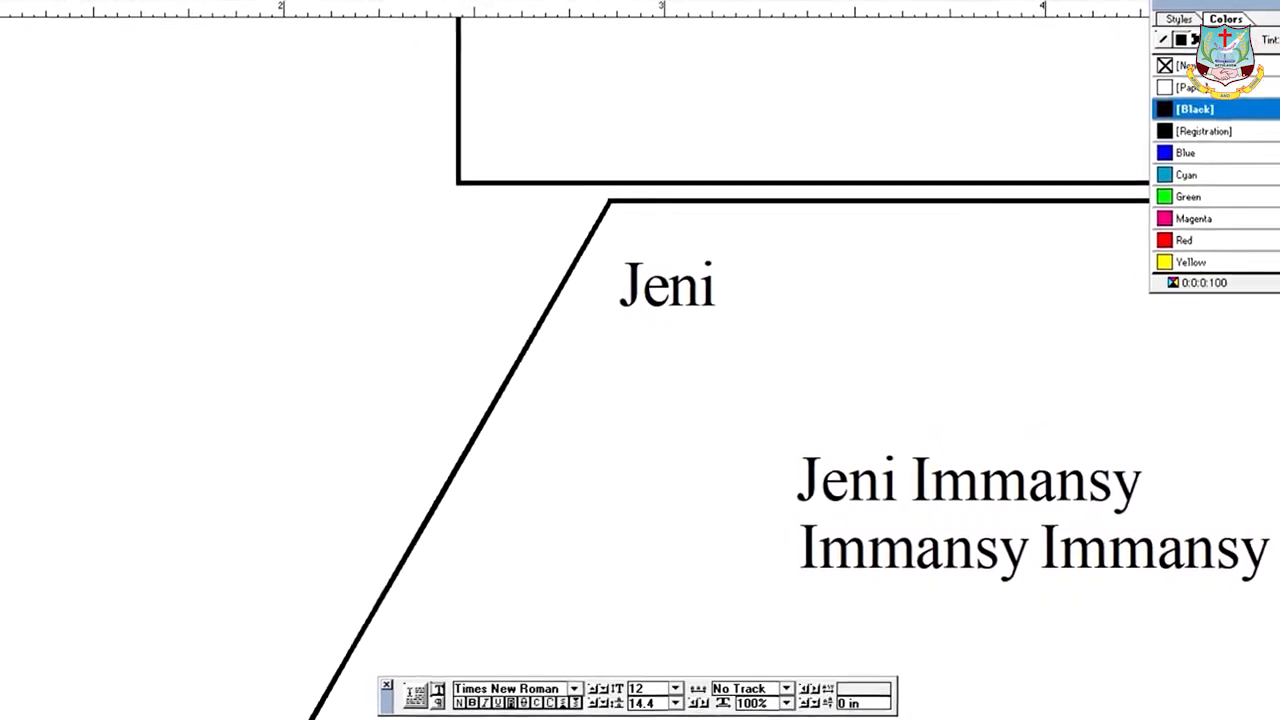
click(1, 232)
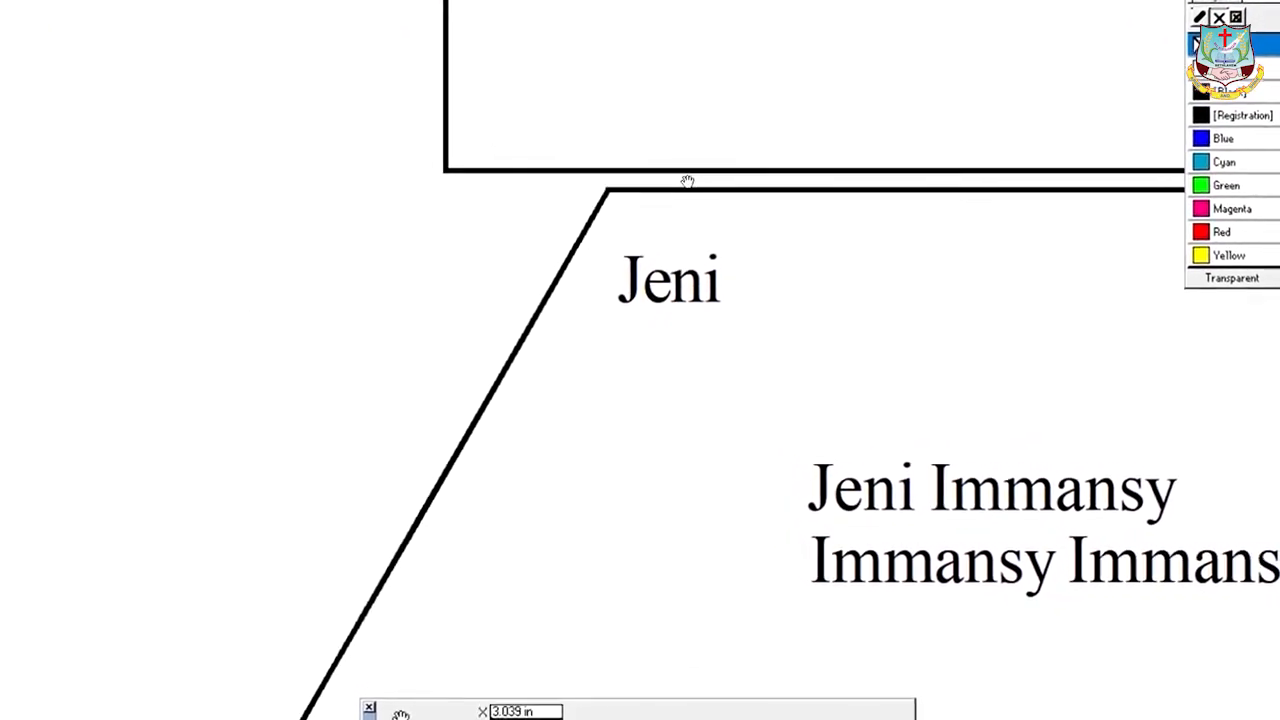
drag(668, 219, 460, 660)
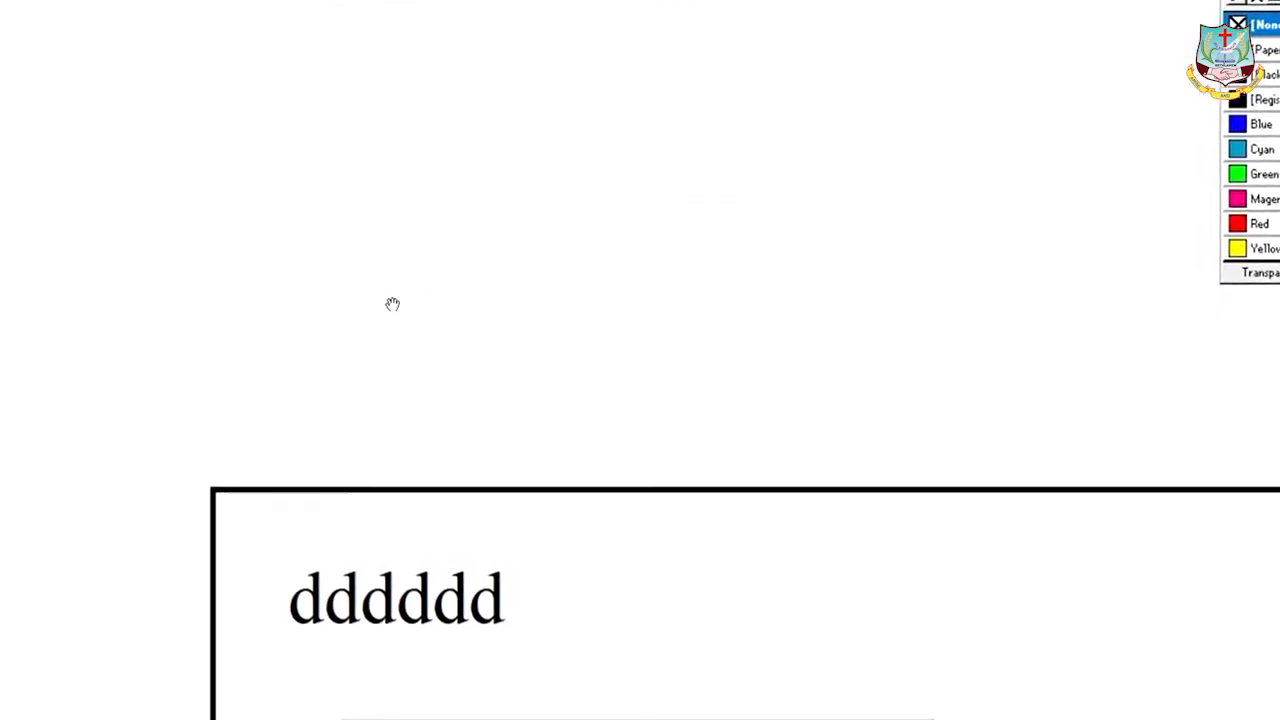
drag(380, 511, 18, 333)
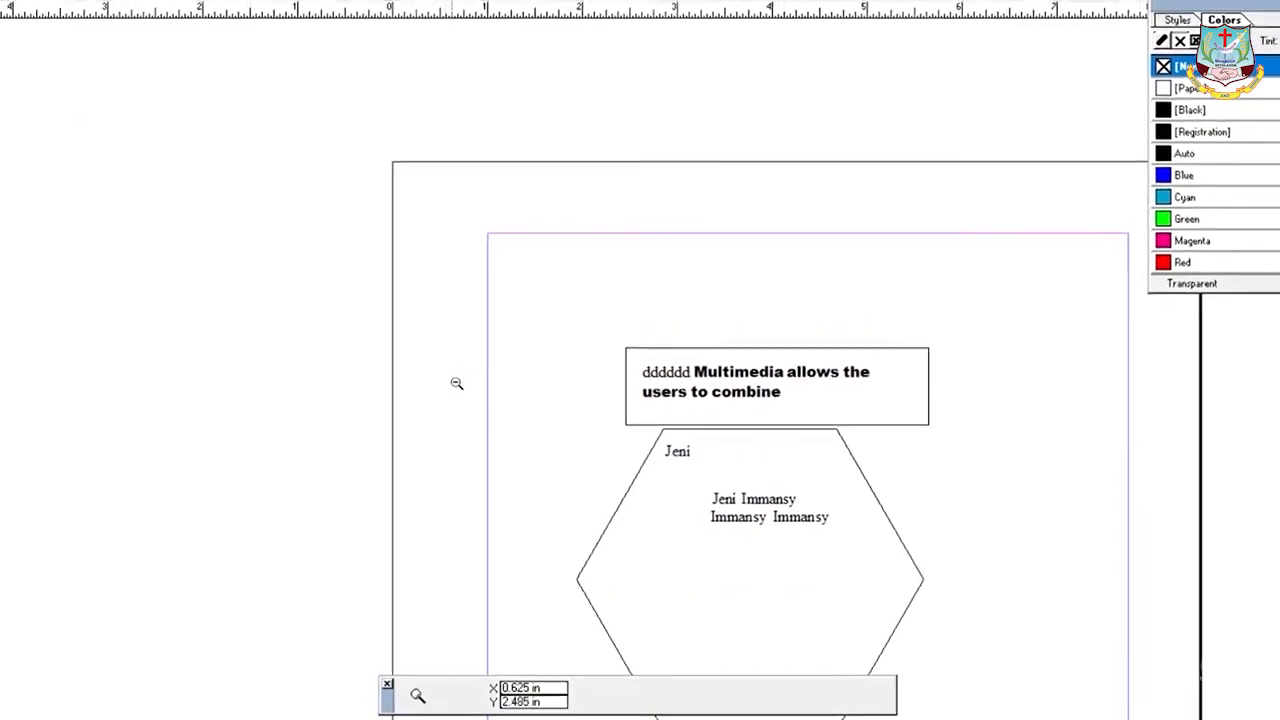
- Paste the multimedia paragraph as a text block below the hexagon and shift it right and up
click(40, 261)
drag(1009, 475, 720, 220)
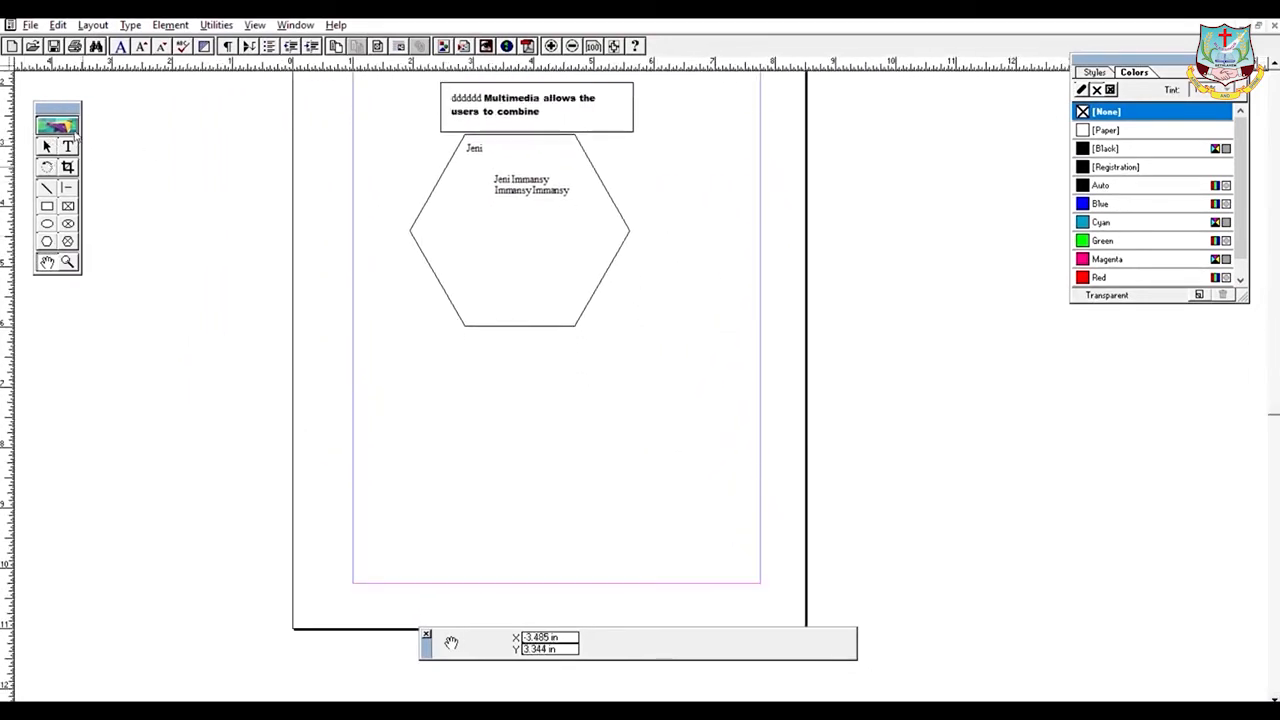
click(68, 146)
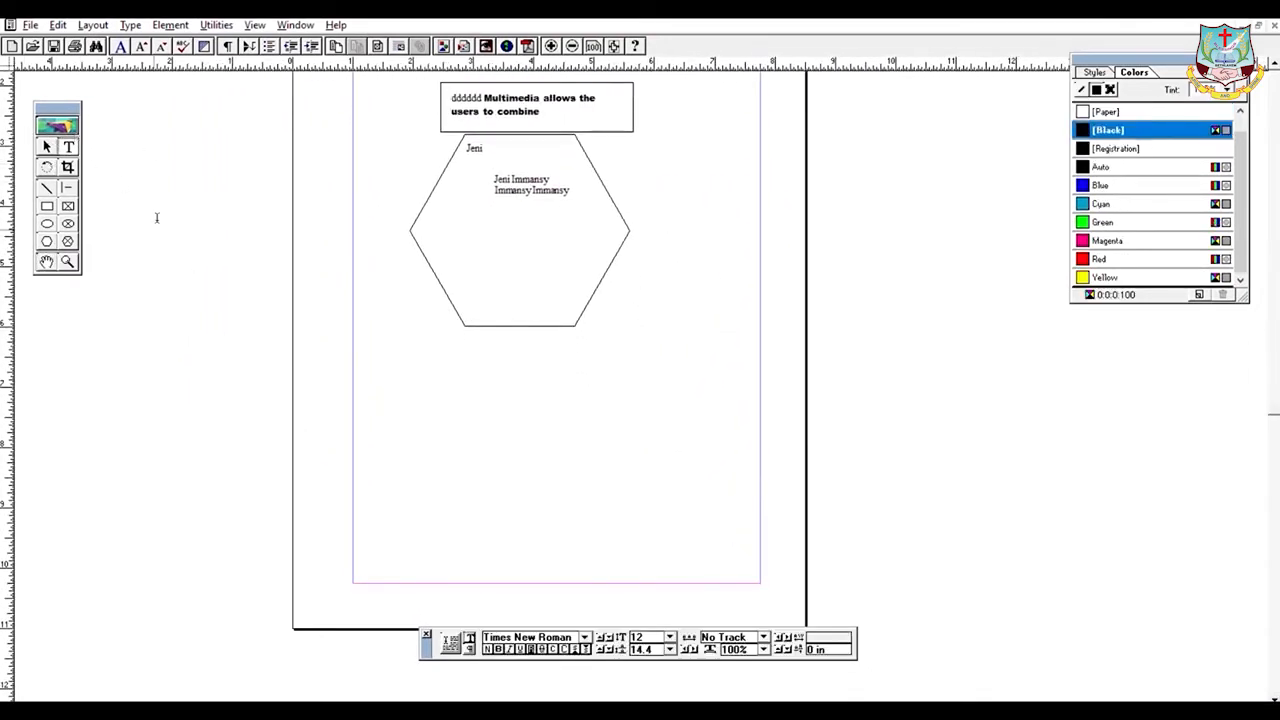
click(426, 379)
text(Multimedia allows the users to combine and change data from various sources like image, text, graphics, video, audio and video to a single platform. Multimedia has become the latest enriching experience in the field of information sector. The fast growing of multimedia technology over the last decade has brought a lot of changes to computing, entertainment and education.)
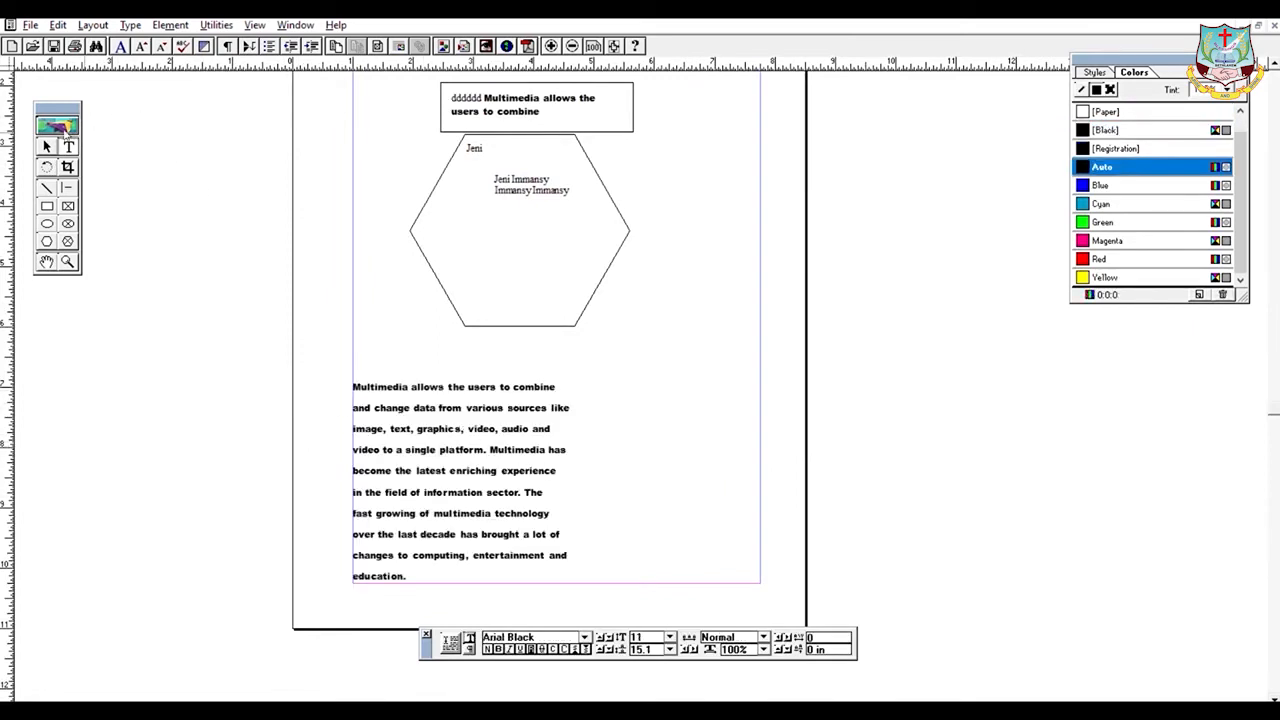
click(46, 146)
drag(415, 450, 456, 424)
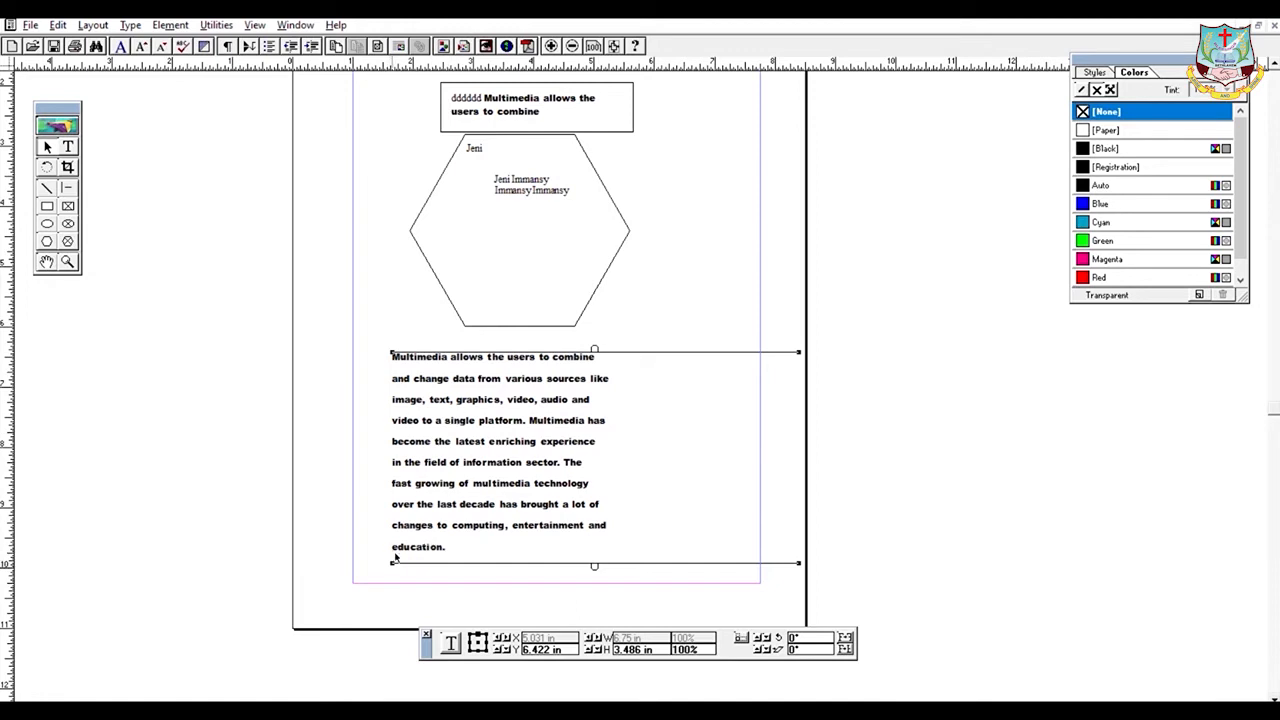
- Shorten the paragraph to six lines, place its overflow, and set the two blocks side by side
drag(394, 558, 410, 472)
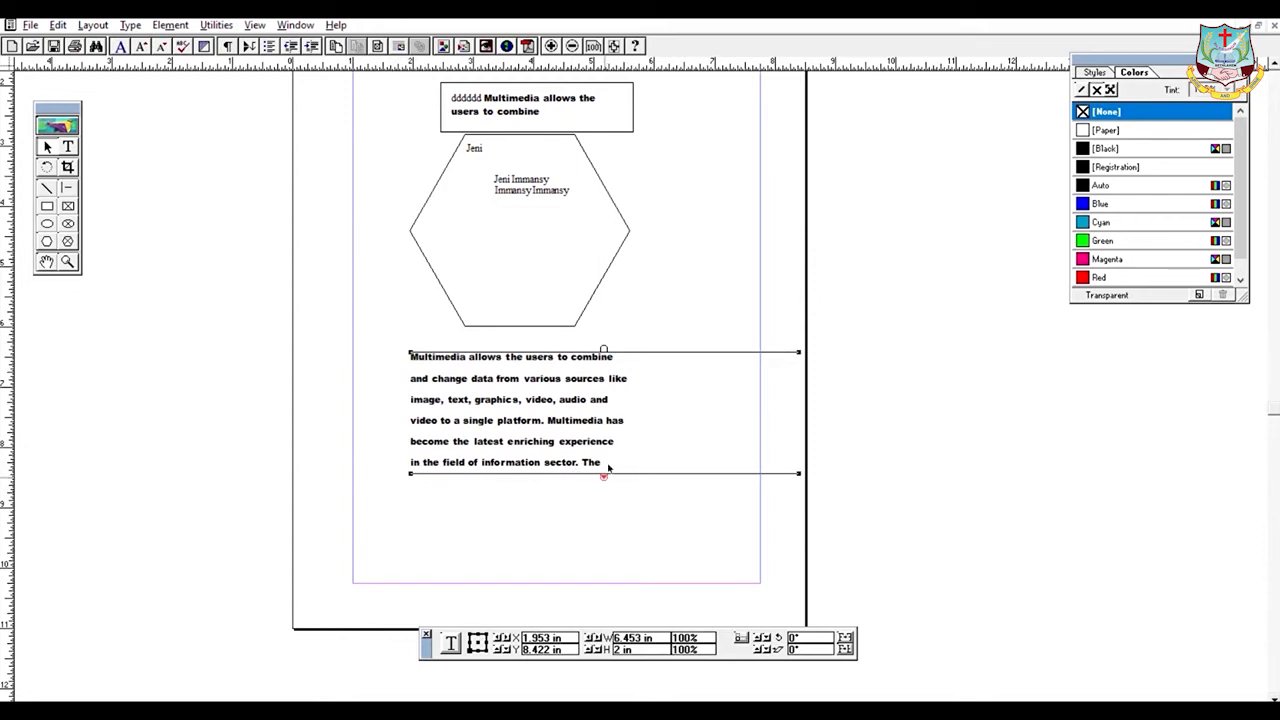
click(604, 475)
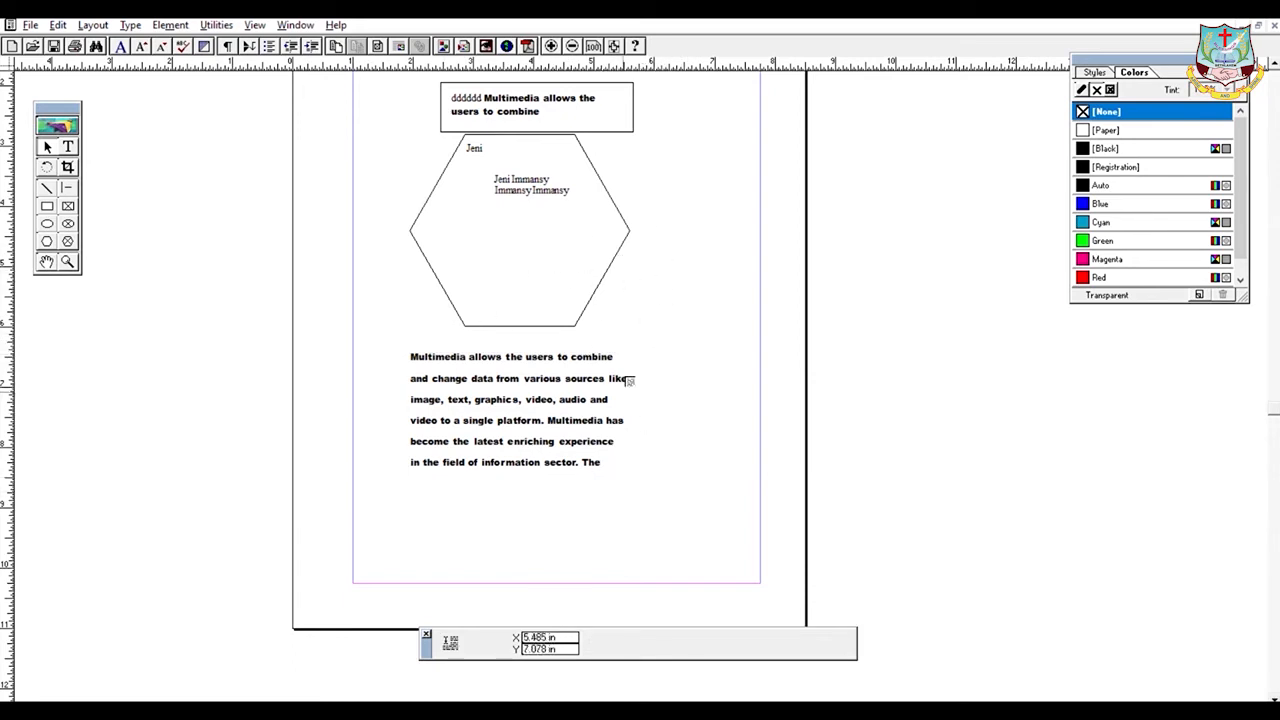
click(524, 485)
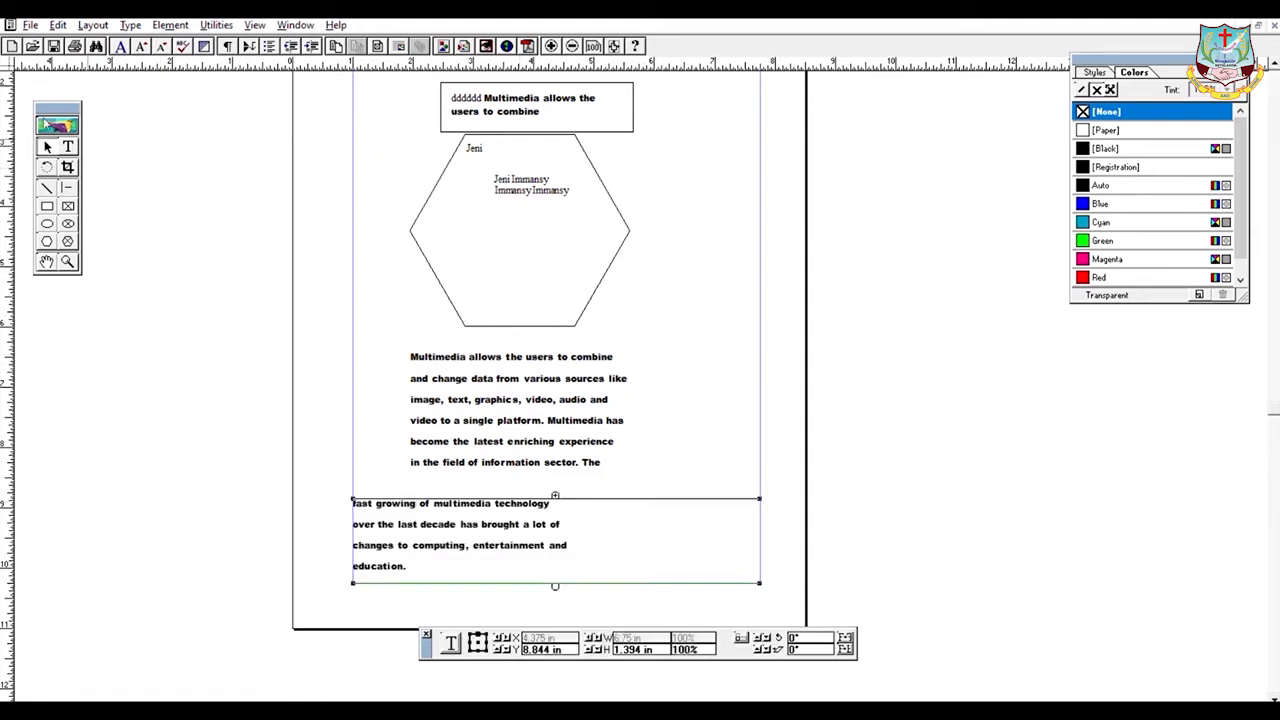
click(357, 280)
click(521, 392)
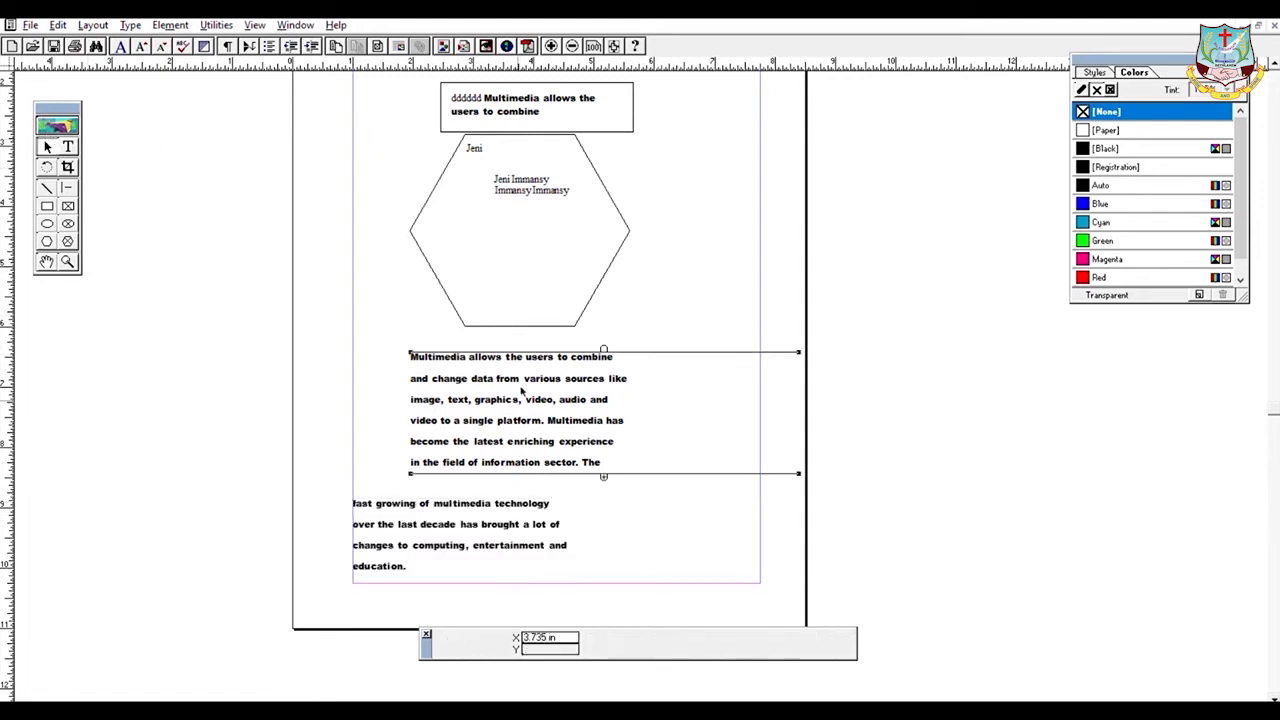
drag(436, 457, 378, 452)
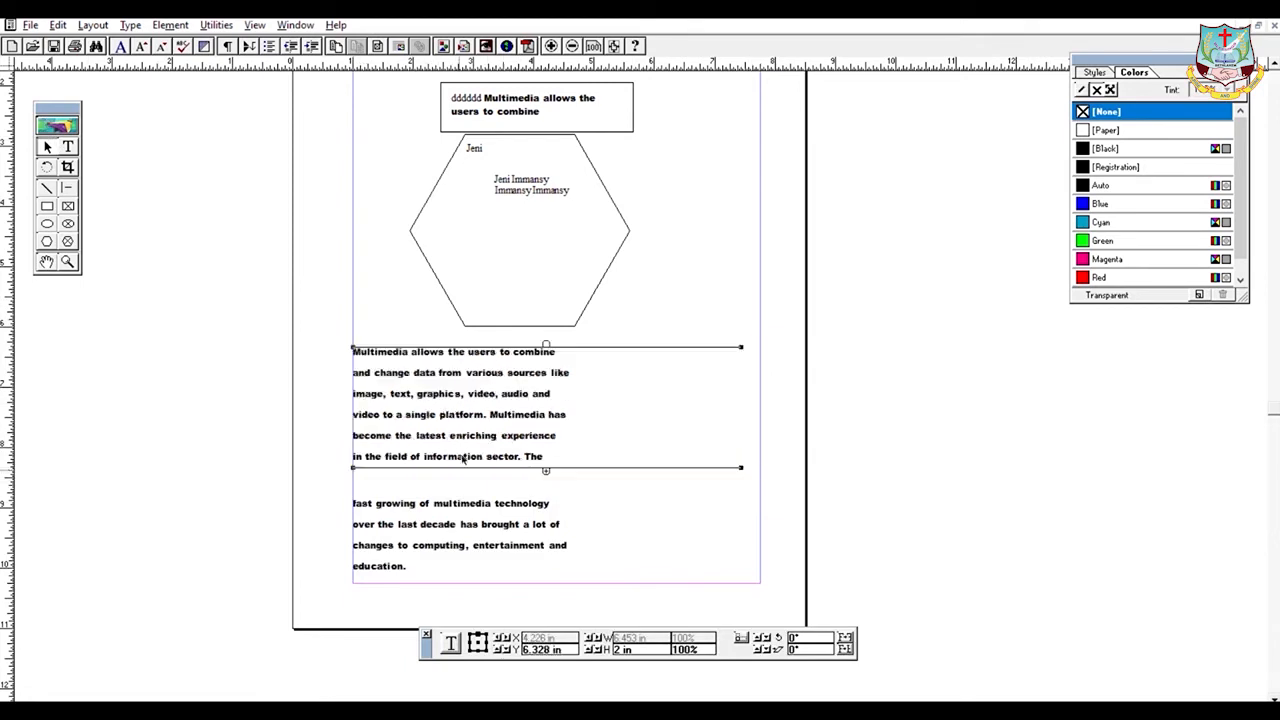
click(415, 521)
drag(415, 521, 634, 376)
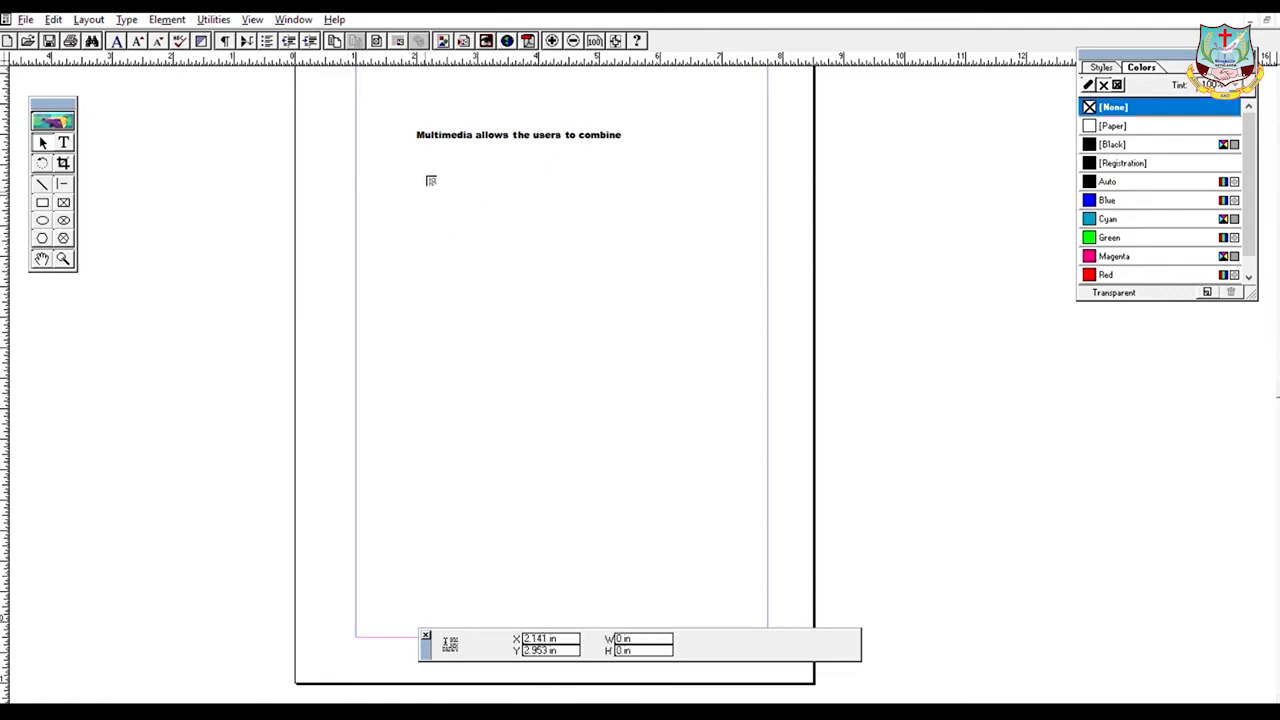
- Place the threaded story under the heading line, turn on Layout > Autoflow, and extend the block up
click(430, 182)
drag(440, 250, 493, 225)
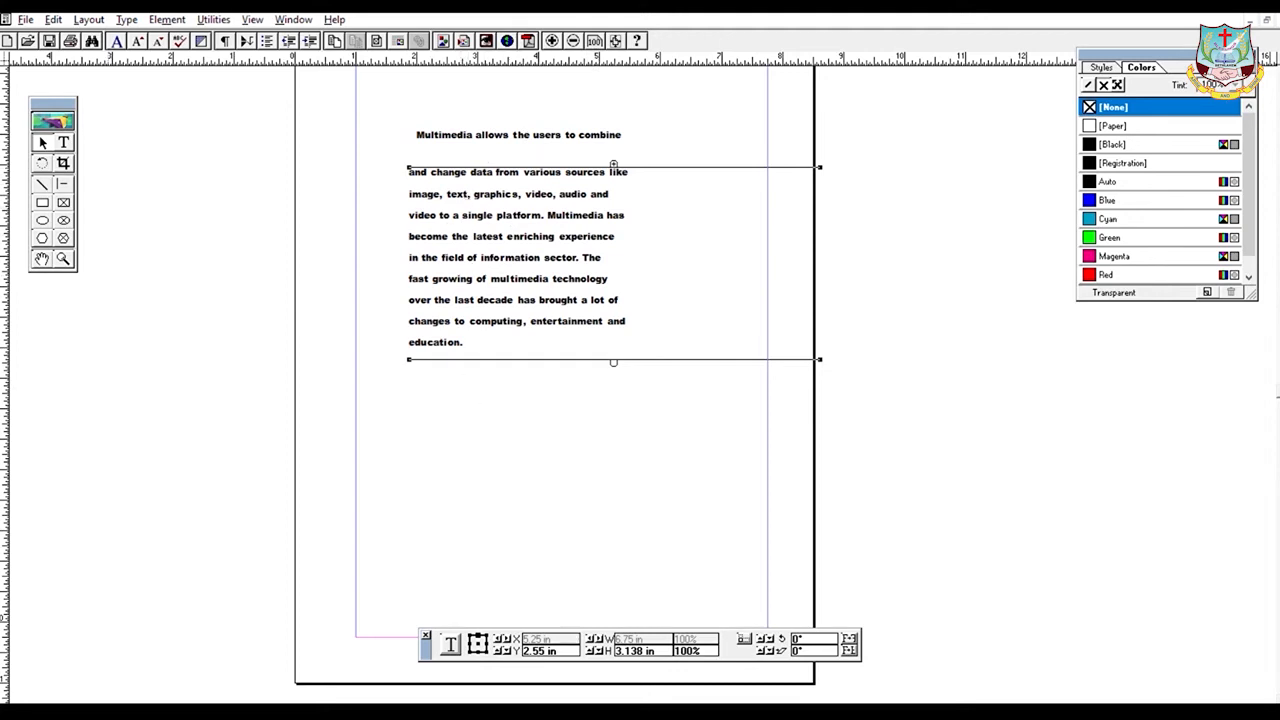
click(88, 19)
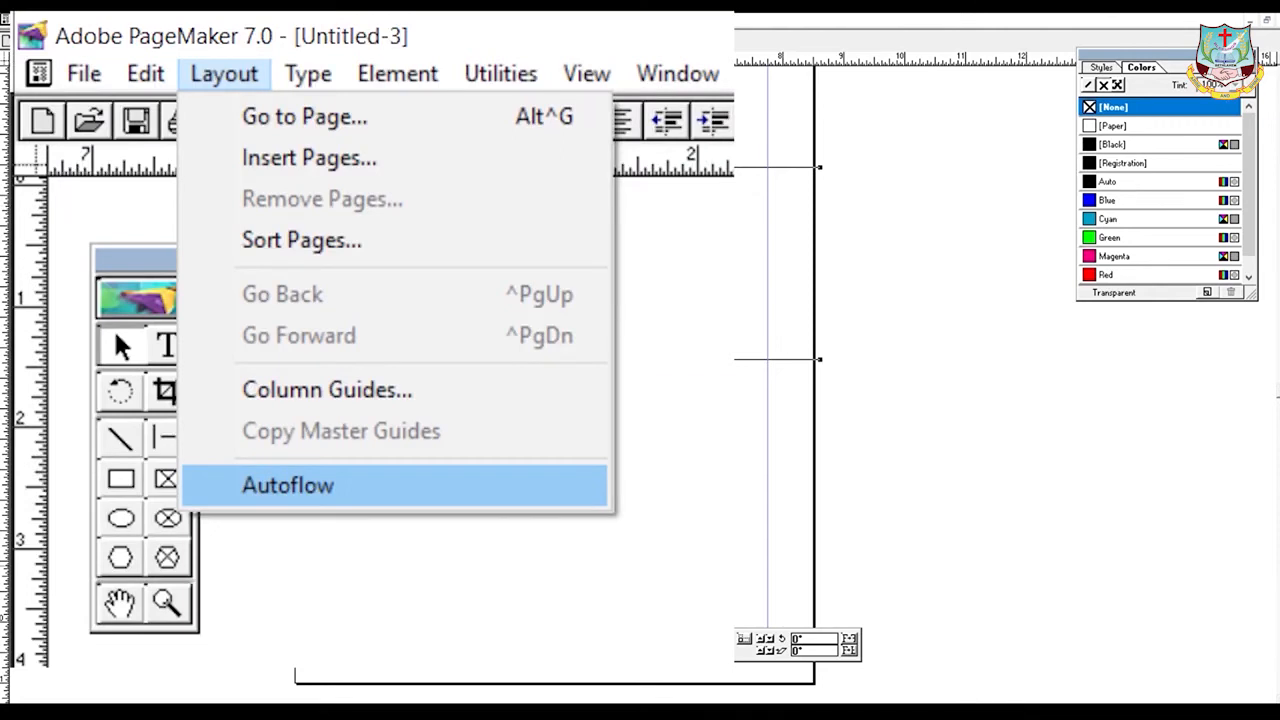
click(300, 485)
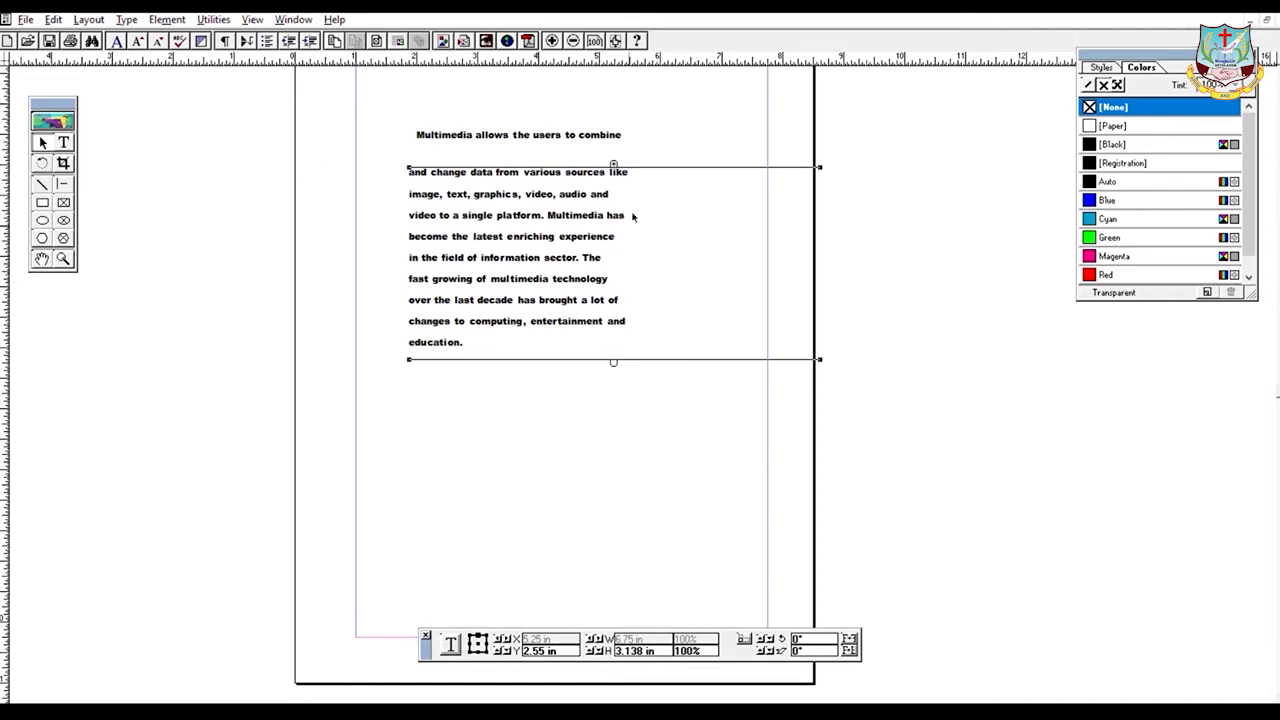
drag(613, 163, 584, 150)
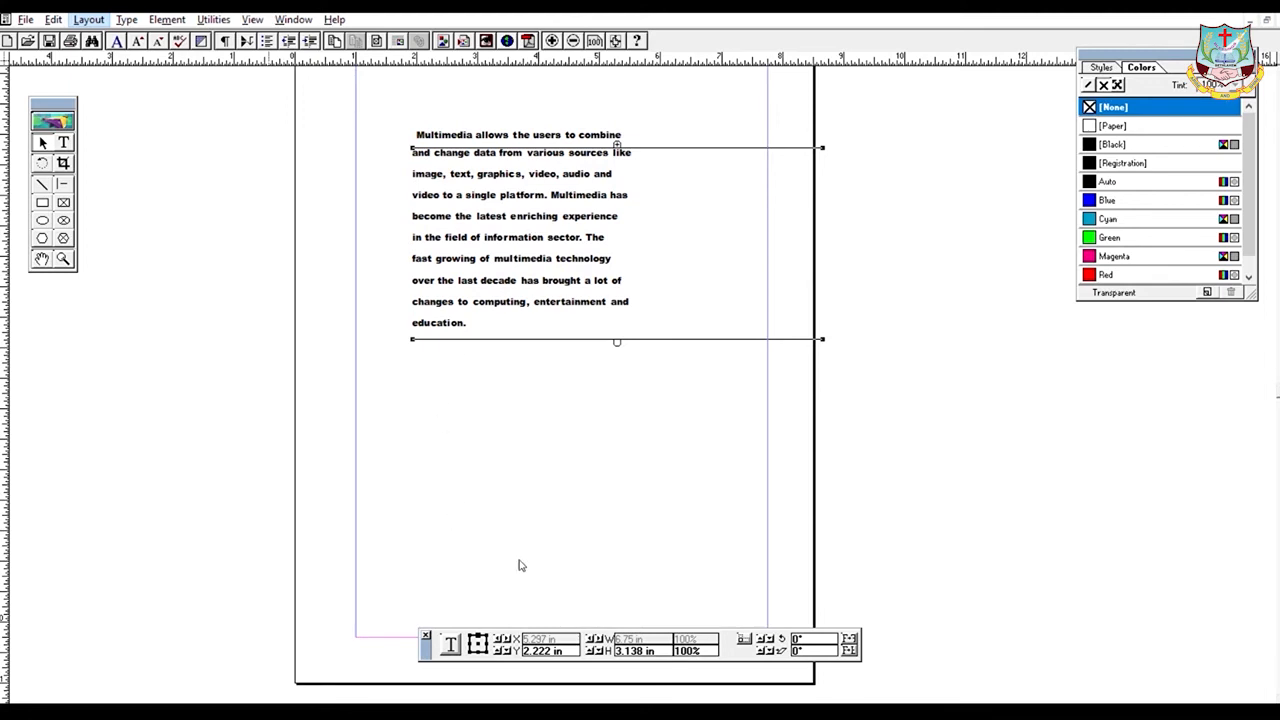
- Shorten the multimedia block to end at 'experience' and place its overflow in a continued block below
click(655, 348)
click(549, 331)
drag(412, 339, 435, 232)
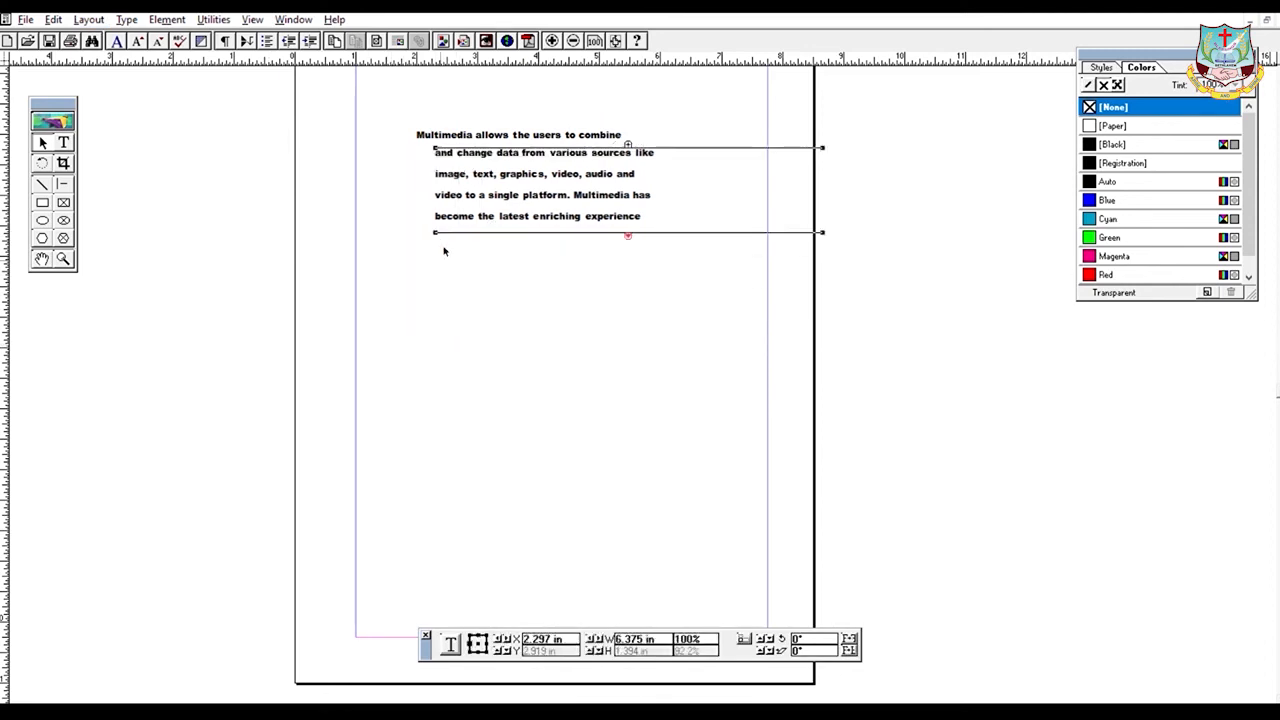
click(630, 234)
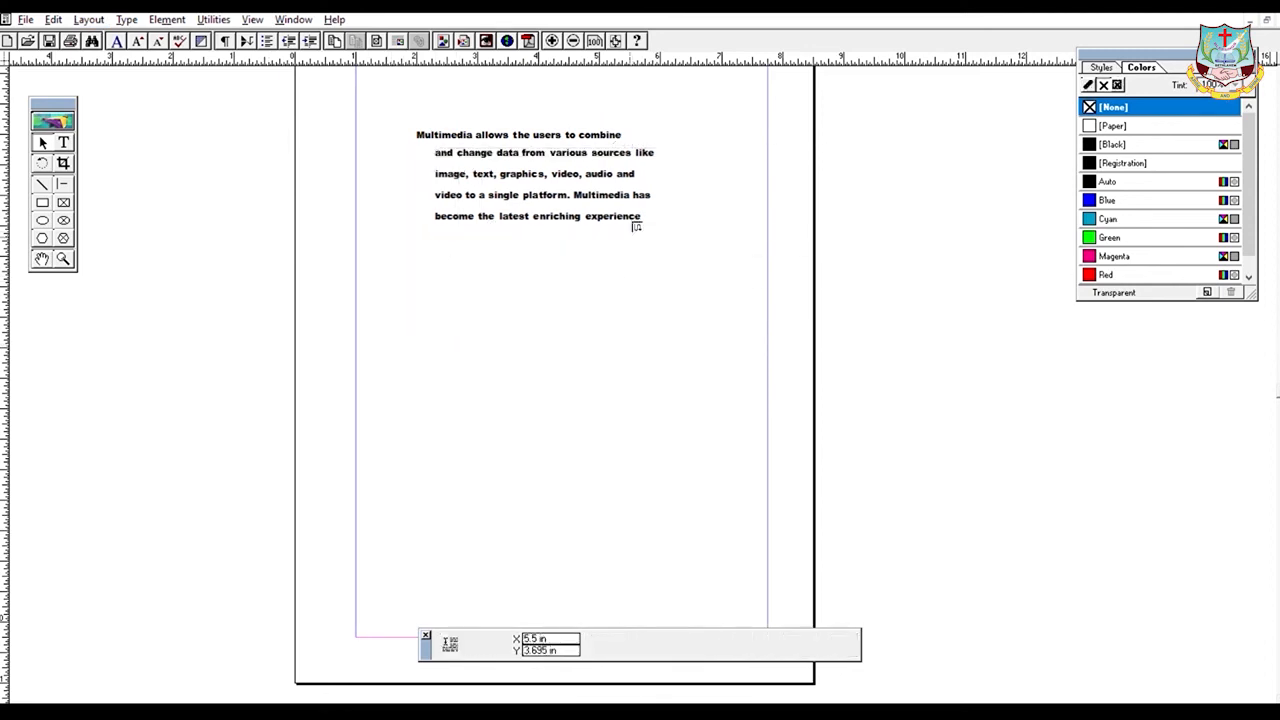
click(468, 233)
drag(457, 259, 538, 257)
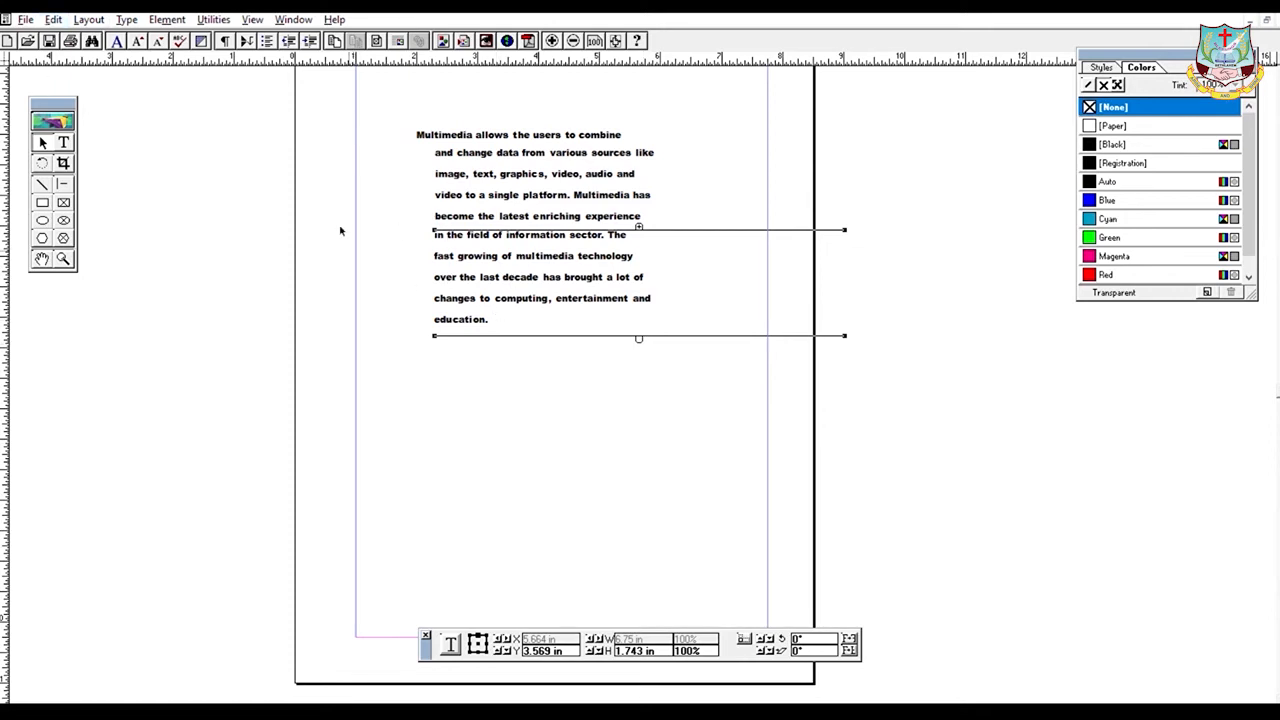
- Move 'changes to computing, entertainment and education.' out of the paragraph into its own block below it
click(63, 143)
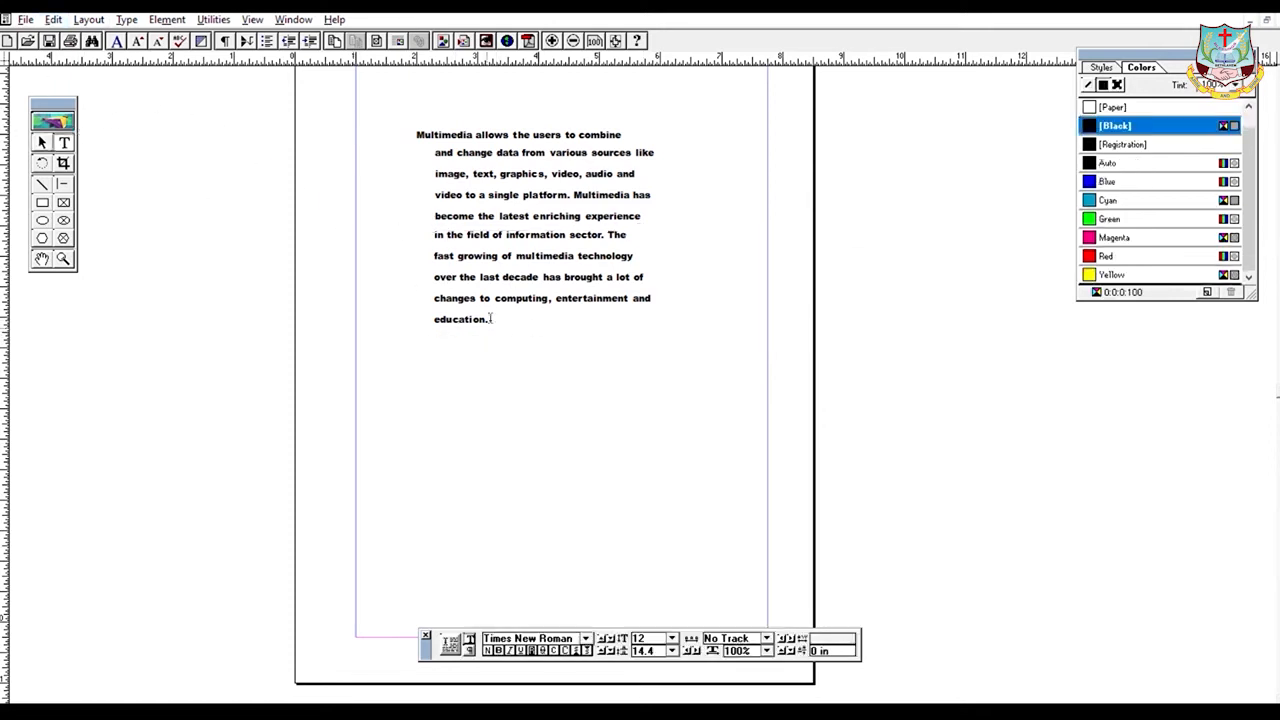
drag(489, 318, 371, 286)
key(ctrl+c)
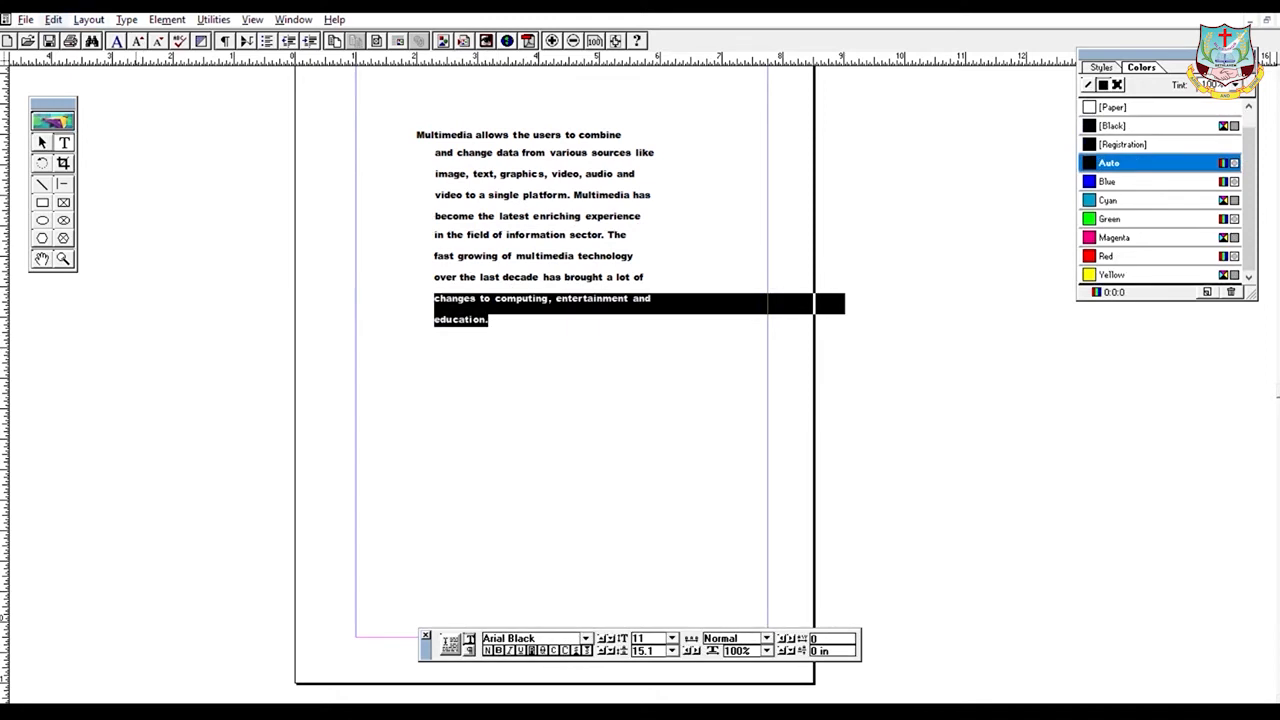
key(Delete)
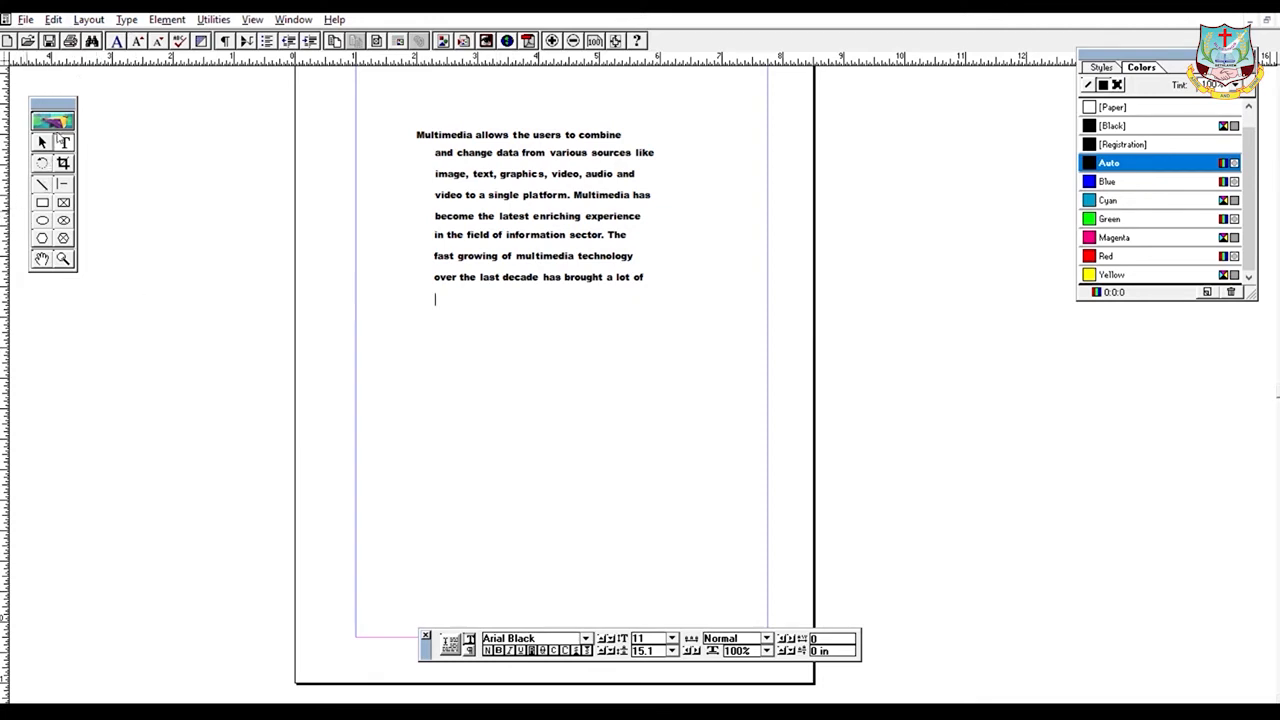
click(61, 141)
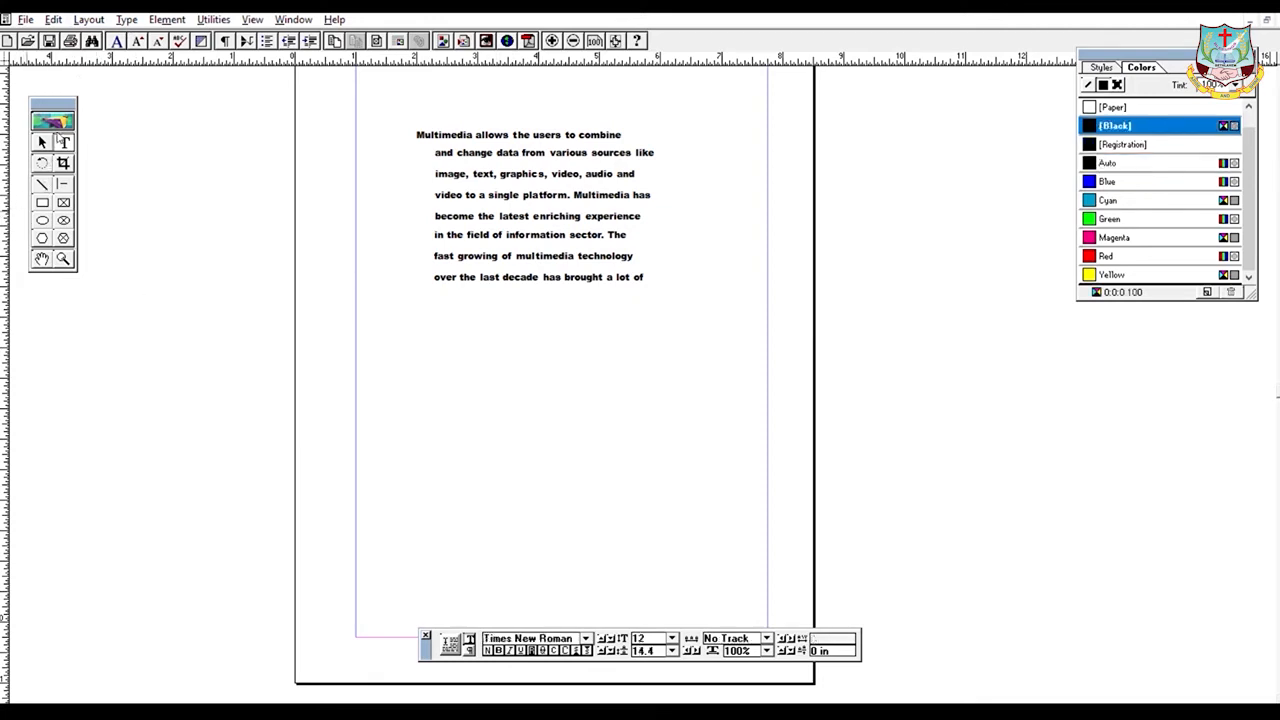
click(405, 403)
key(ctrl+v)
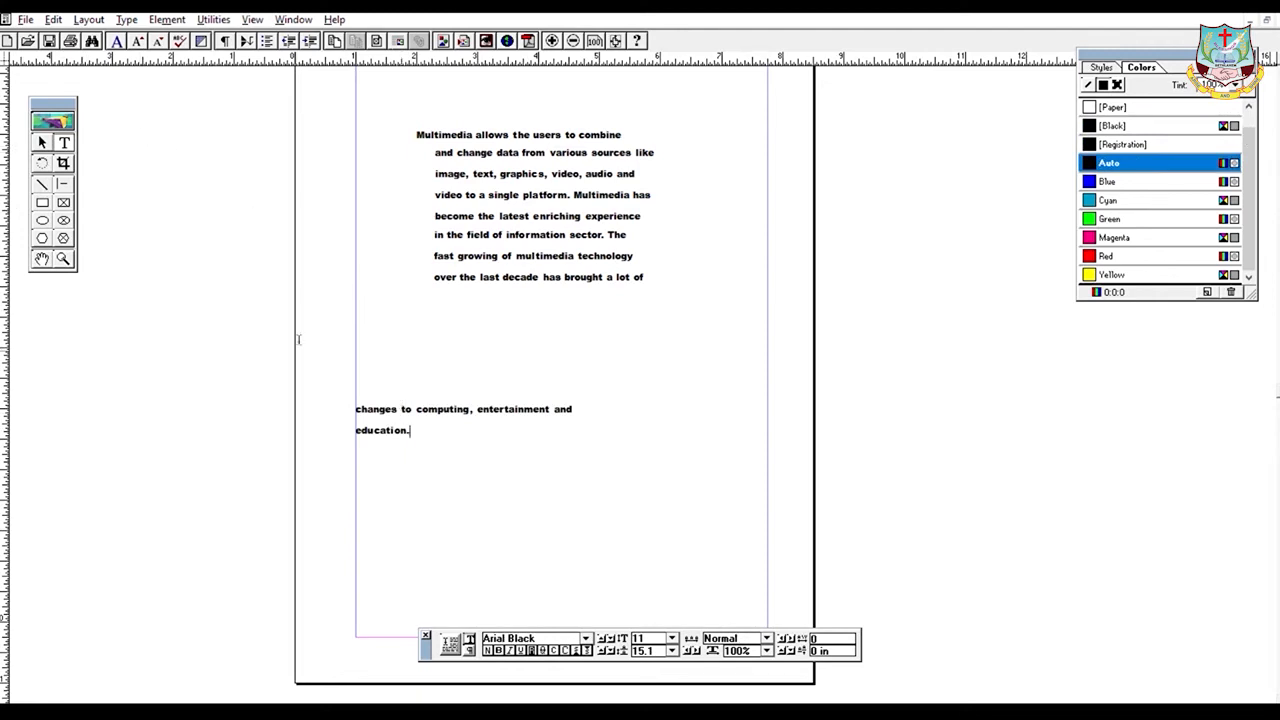
click(42, 142)
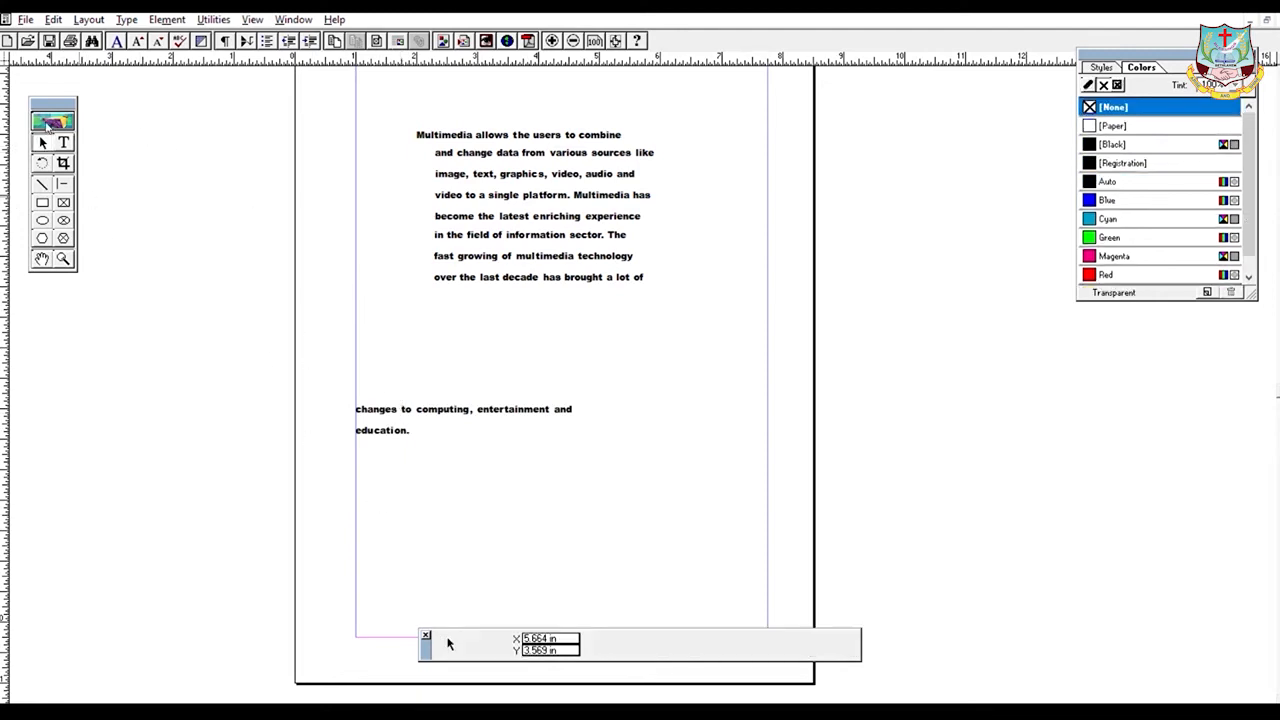
click(440, 410)
drag(440, 410, 504, 327)
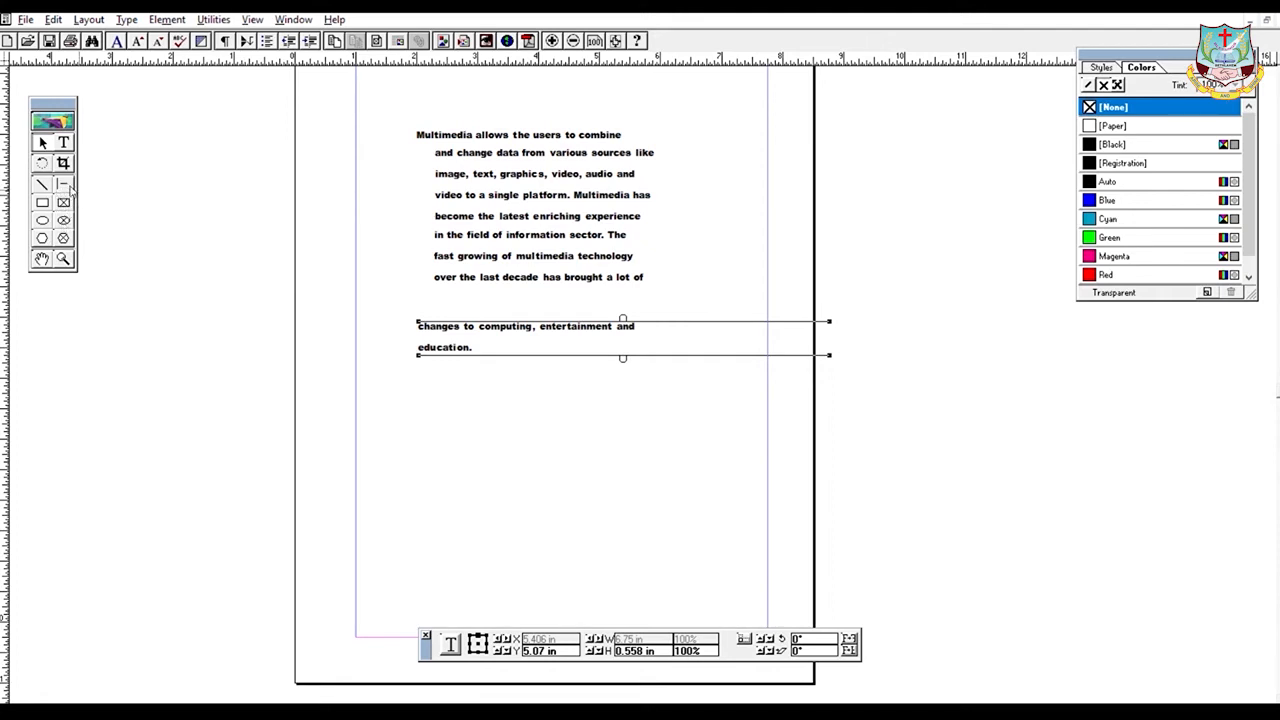
click(64, 204)
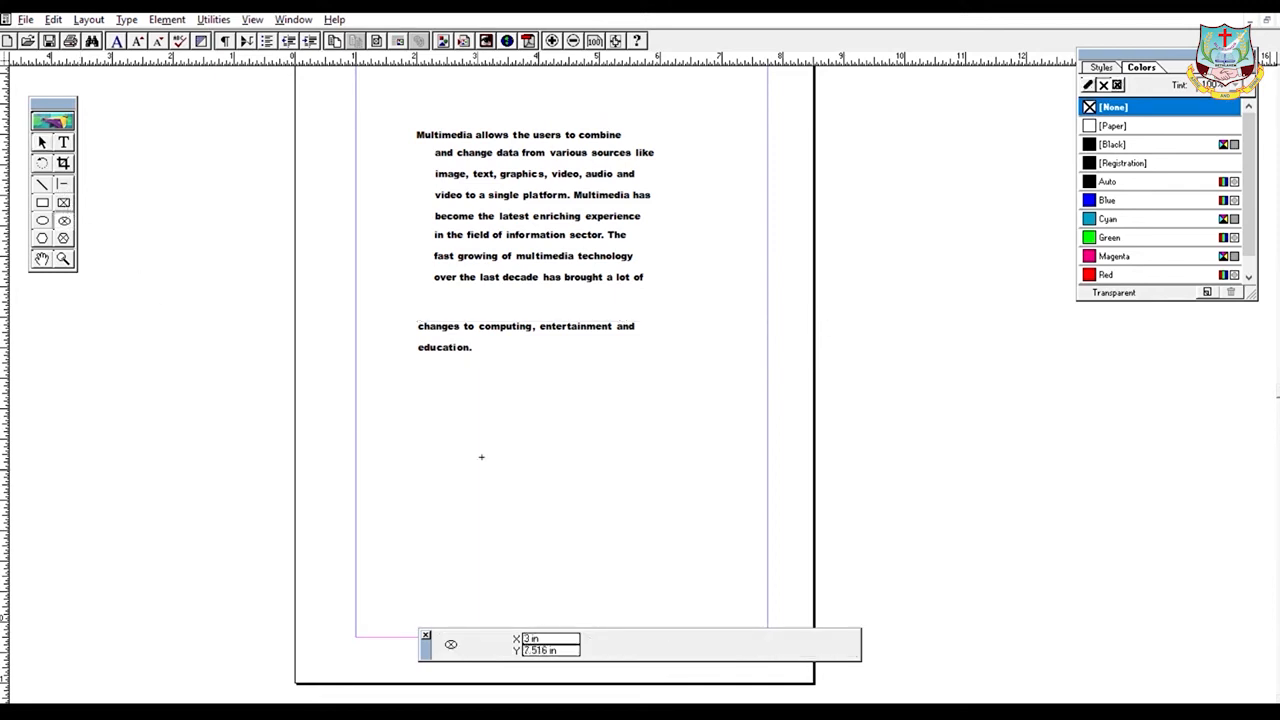
- Draw a 4.36 in by 2.992 in elliptical frame below the multimedia text
drag(428, 413, 690, 593)
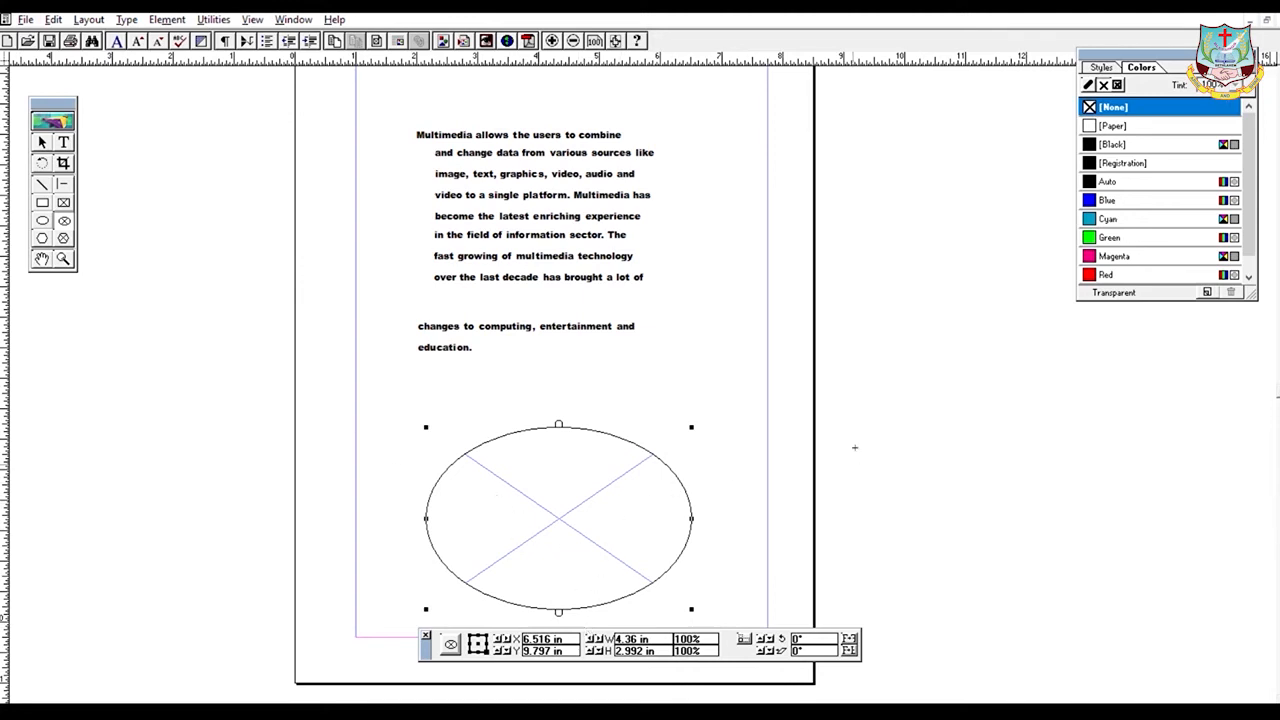
click(552, 467)
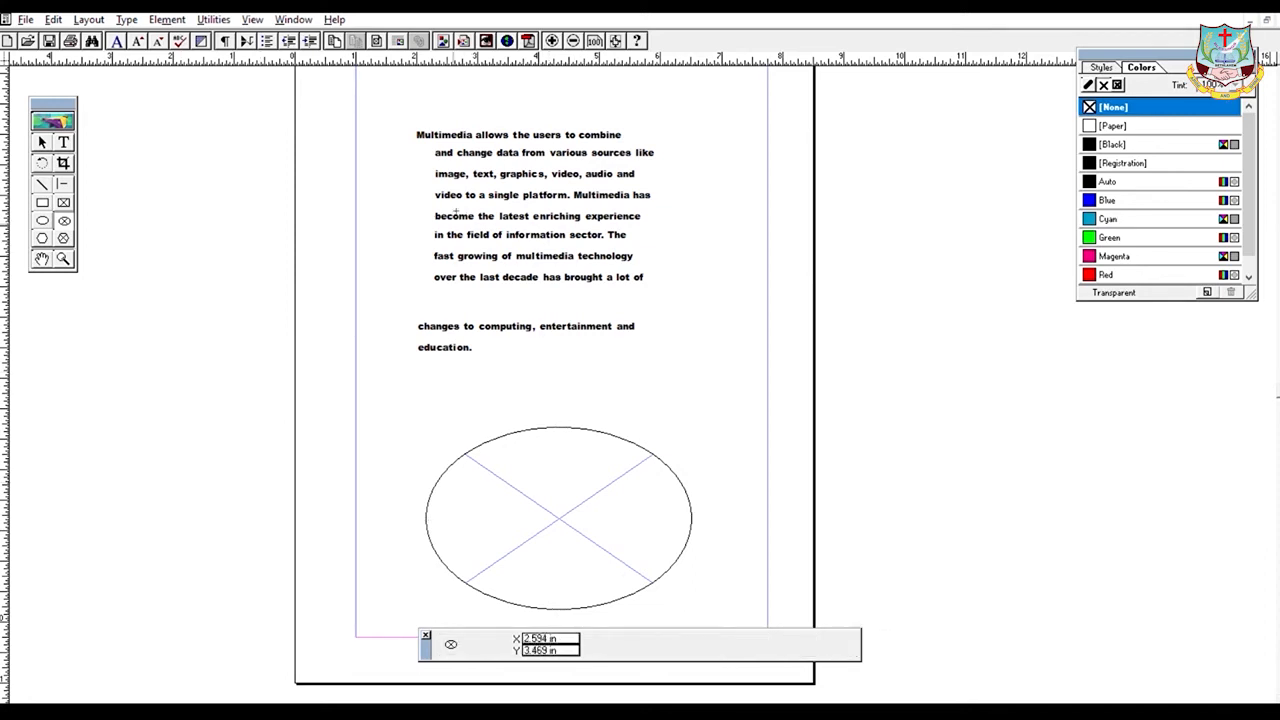
- Paste the three lines beginning 'become the latest enriching experience' into the ellipse frame and nudge it
click(572, 219)
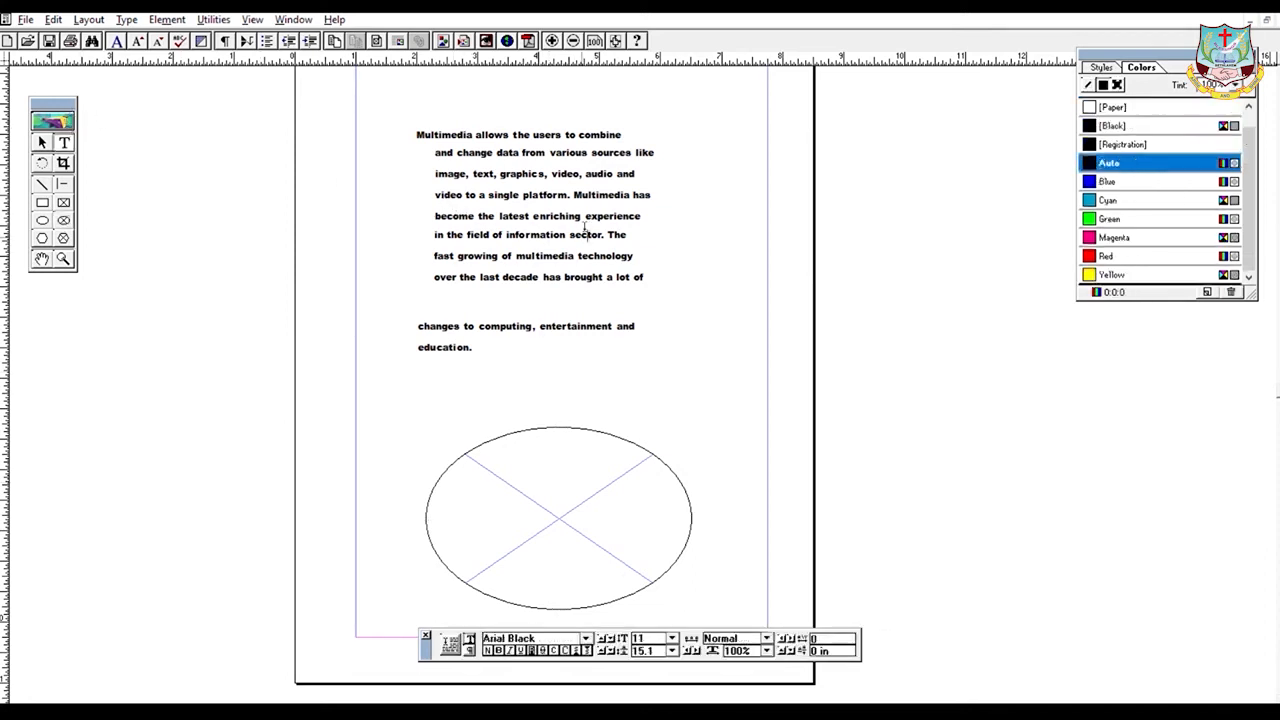
drag(632, 257, 424, 218)
key(ctrl+c)
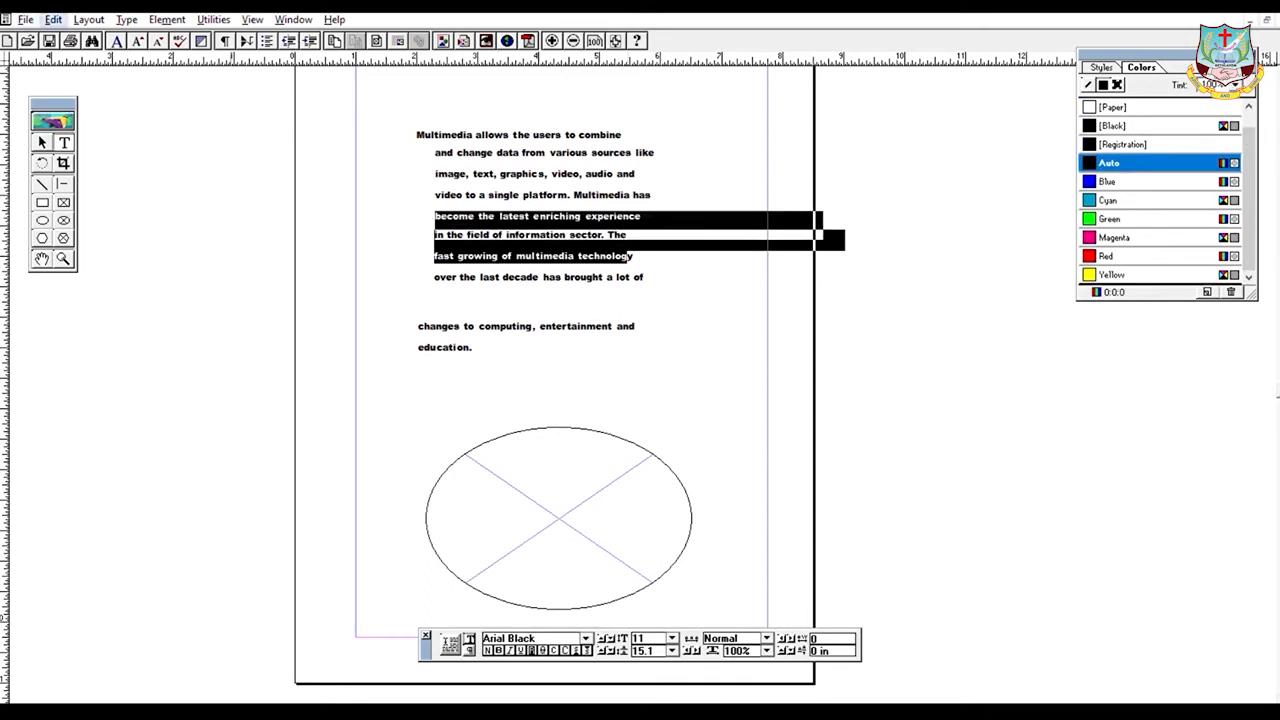
click(486, 521)
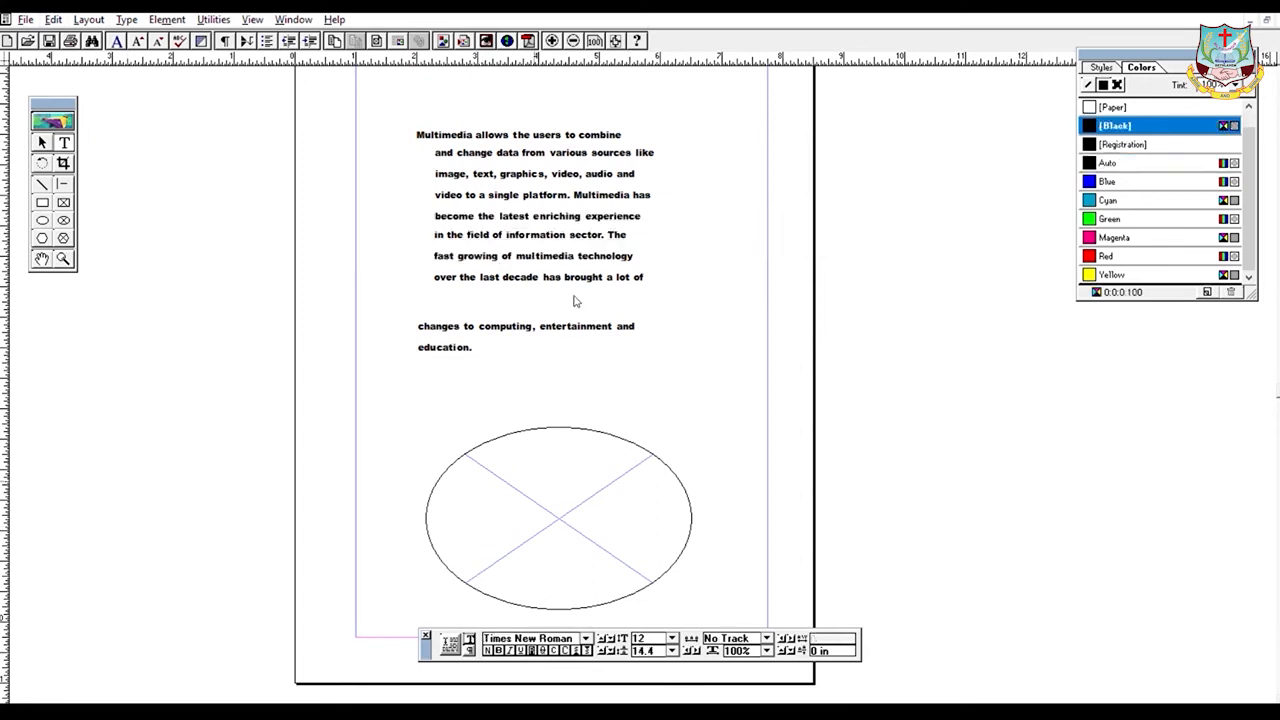
key(ctrl+v)
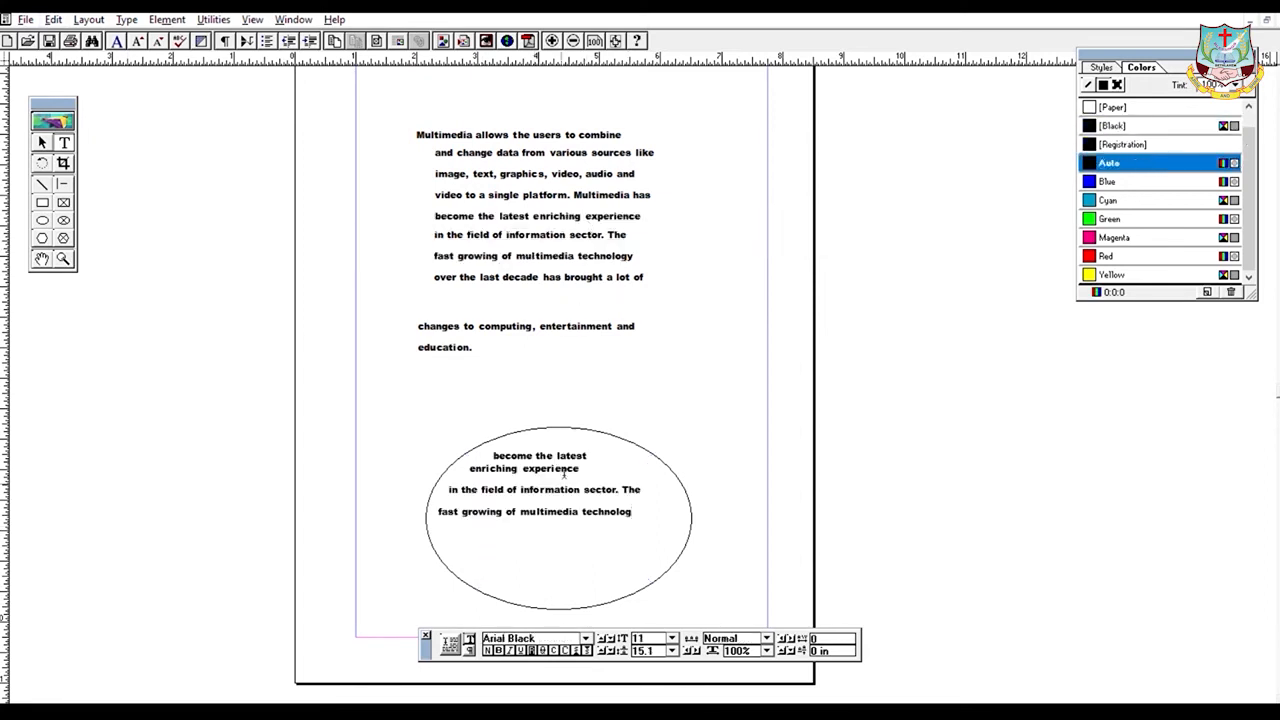
click(41, 141)
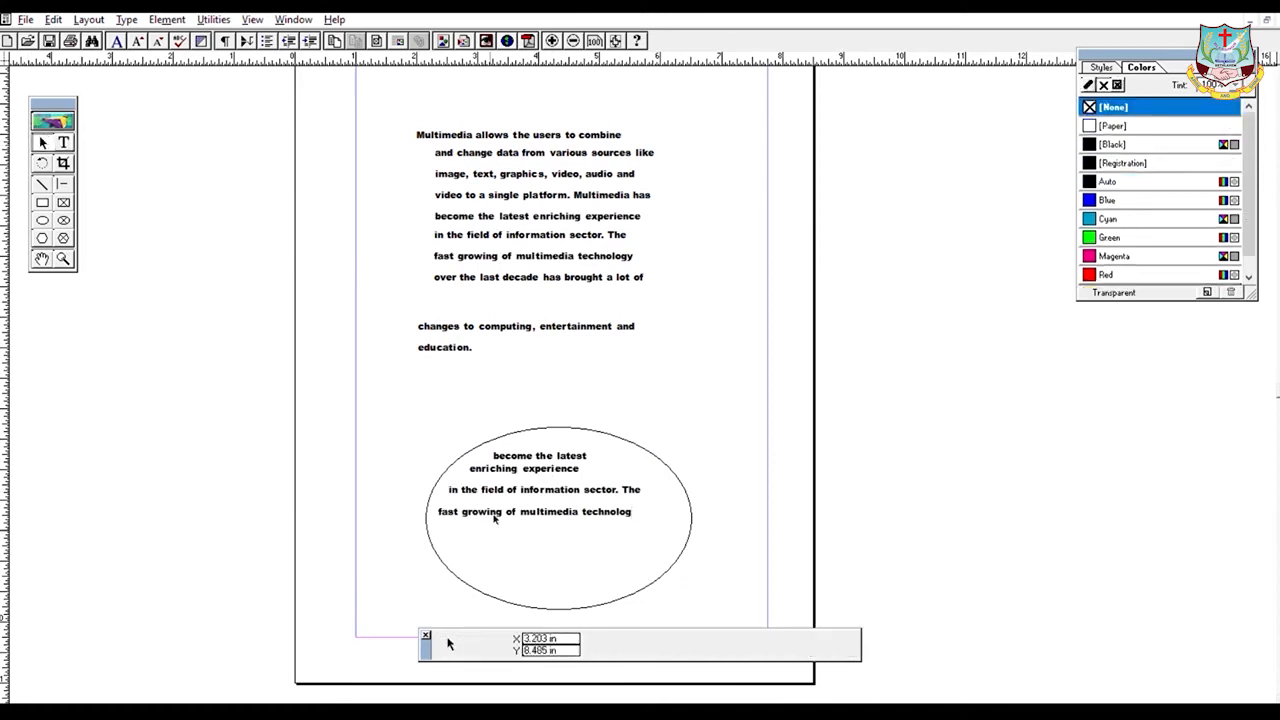
click(510, 494)
drag(505, 467, 506, 468)
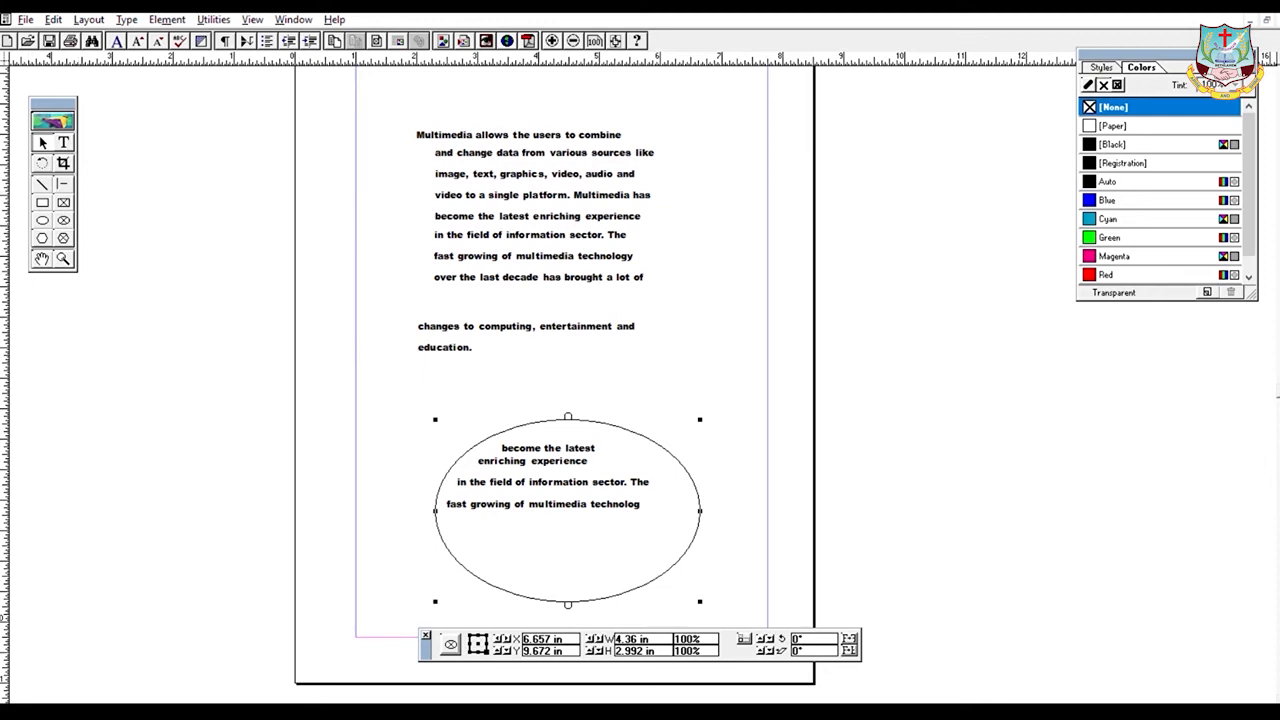
- Deselect the text-filled ellipse frame and get the Polygon tool ready
click(65, 224)
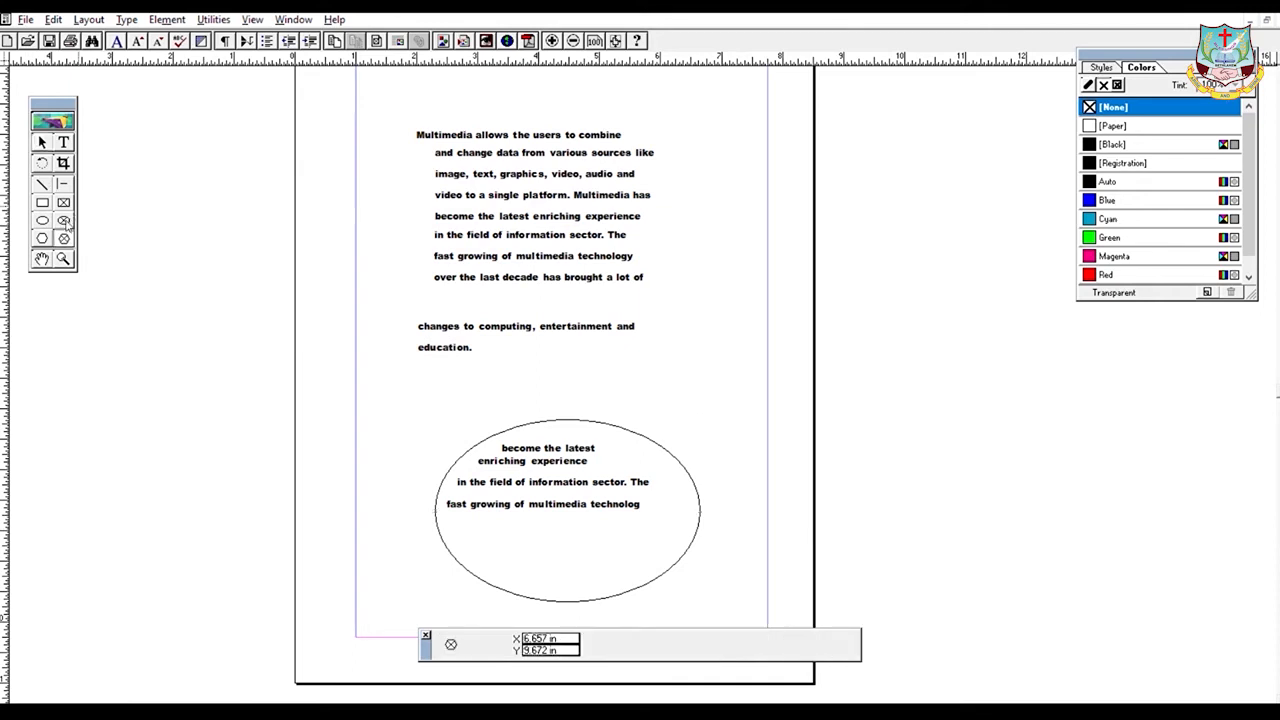
click(43, 223)
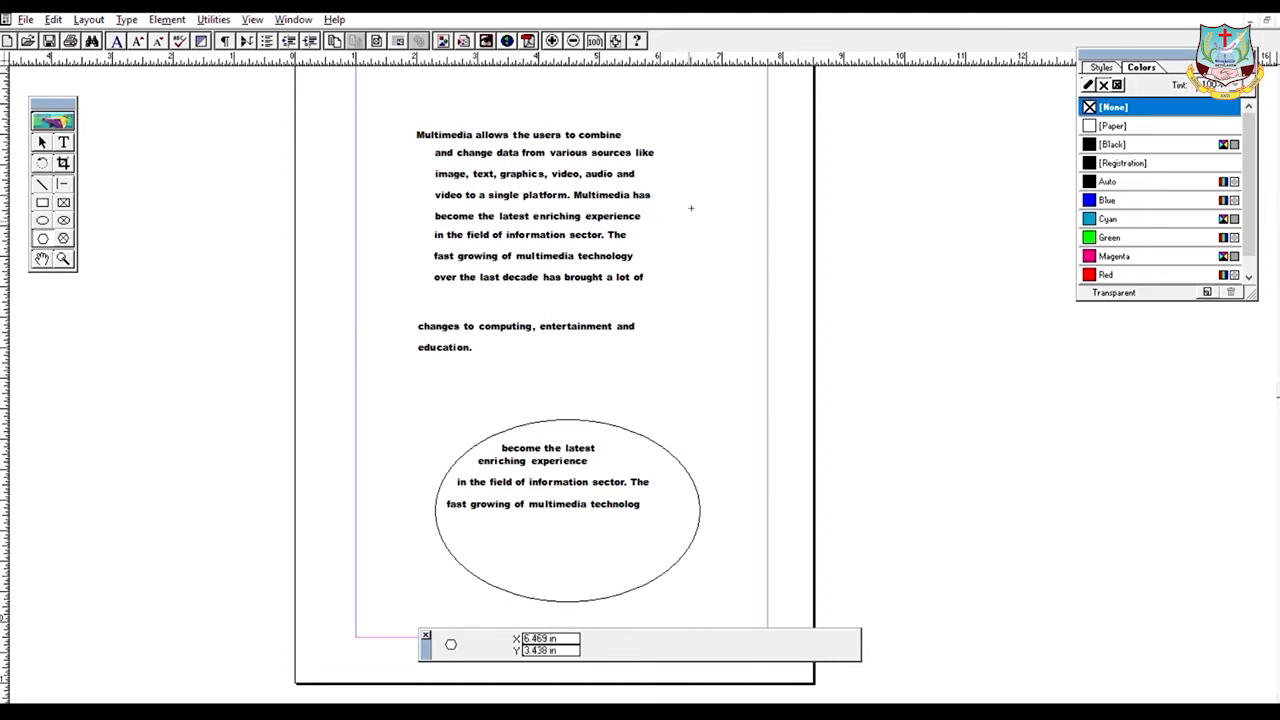
click(66, 140)
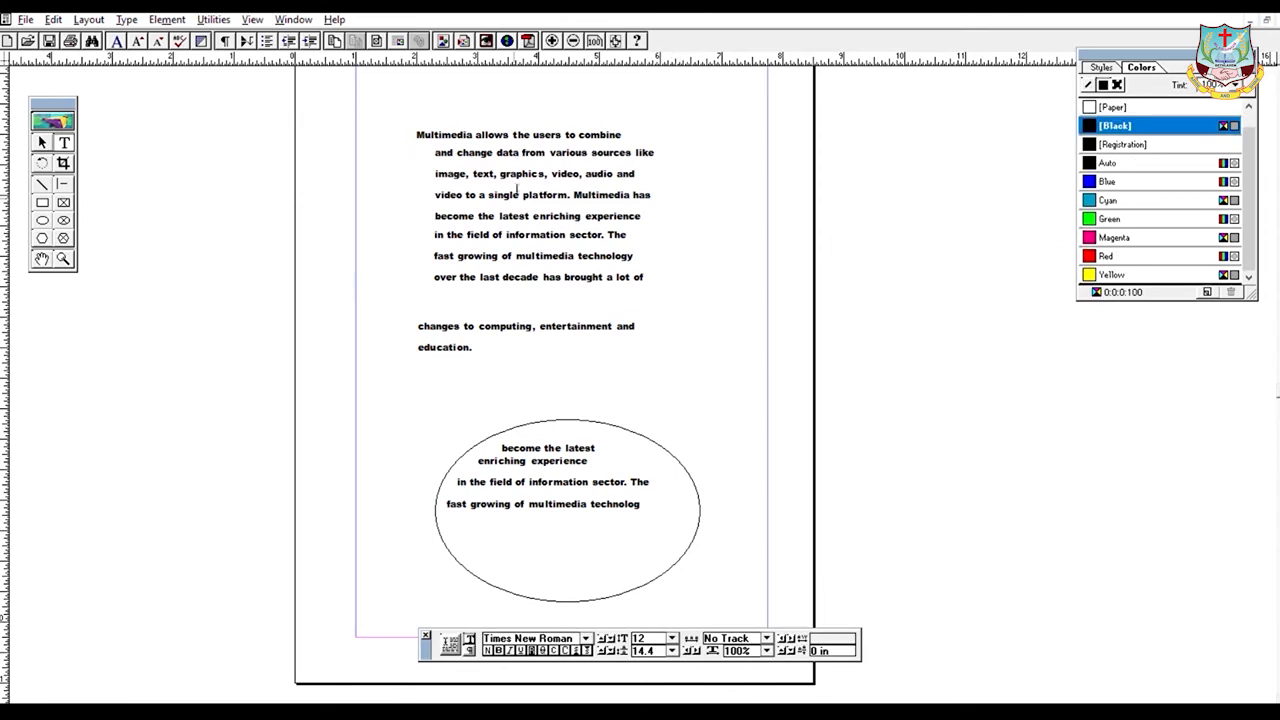
click(42, 237)
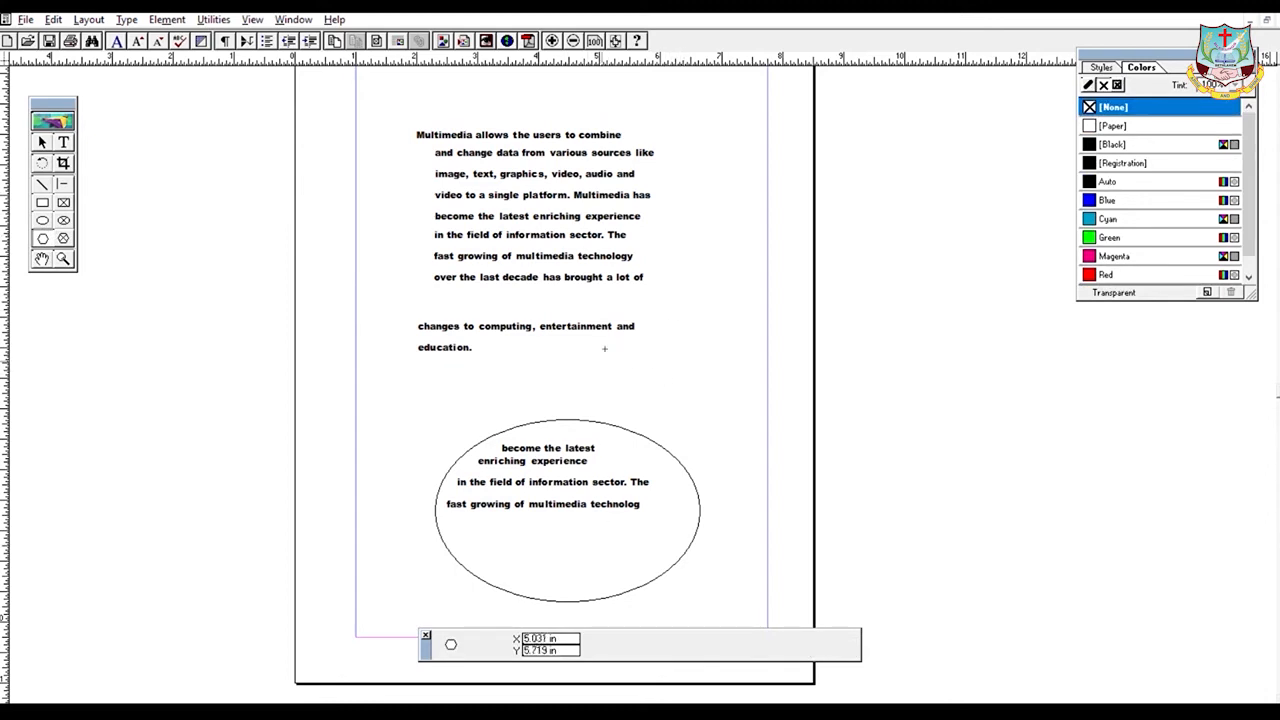
- Draw a 2.141 in by 1.015 in hexagon above and right of the ellipse
drag(604, 347, 734, 408)
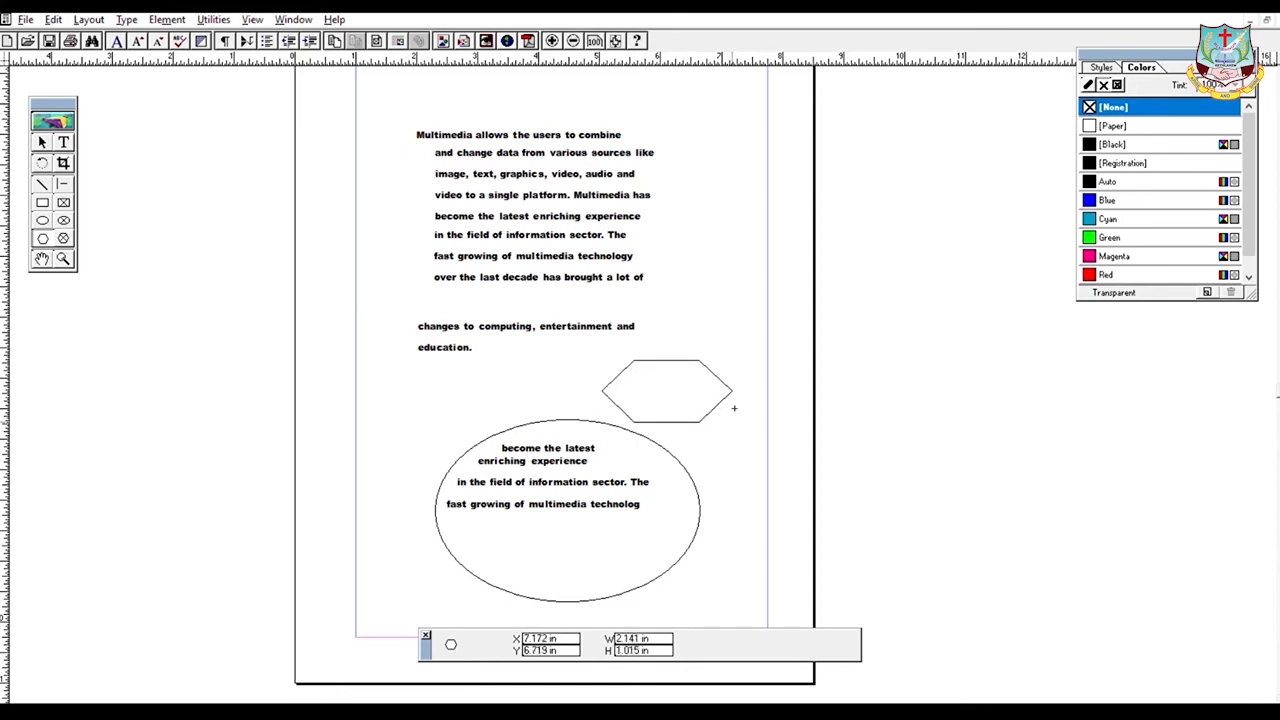
drag(734, 408, 734, 408)
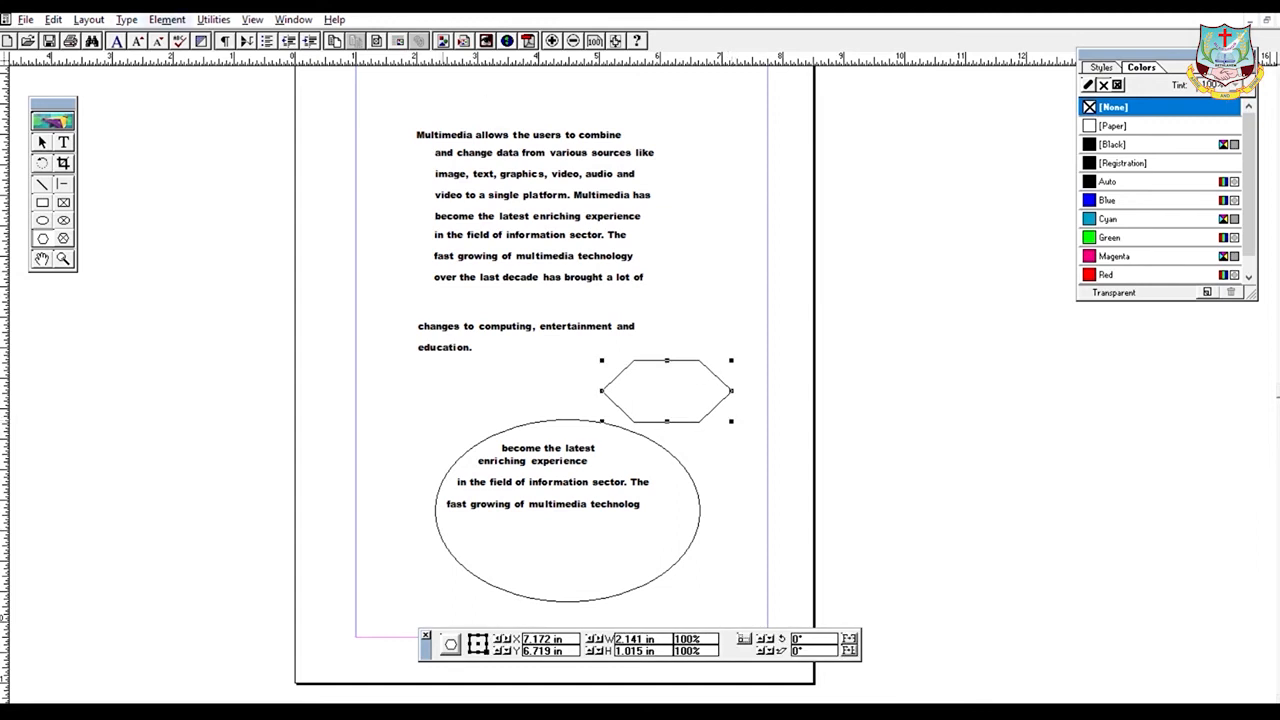
click(167, 19)
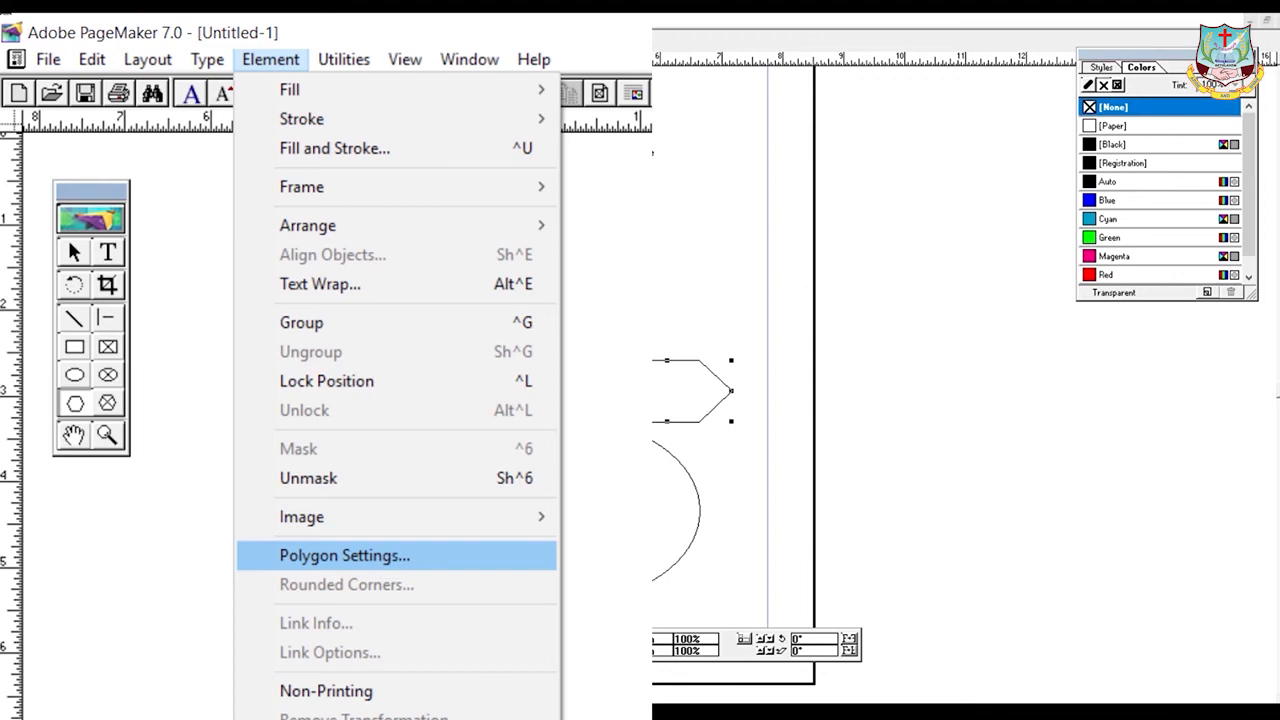
- In Polygon Settings, give the hexagon 25 sides and a 25% star inset
click(345, 556)
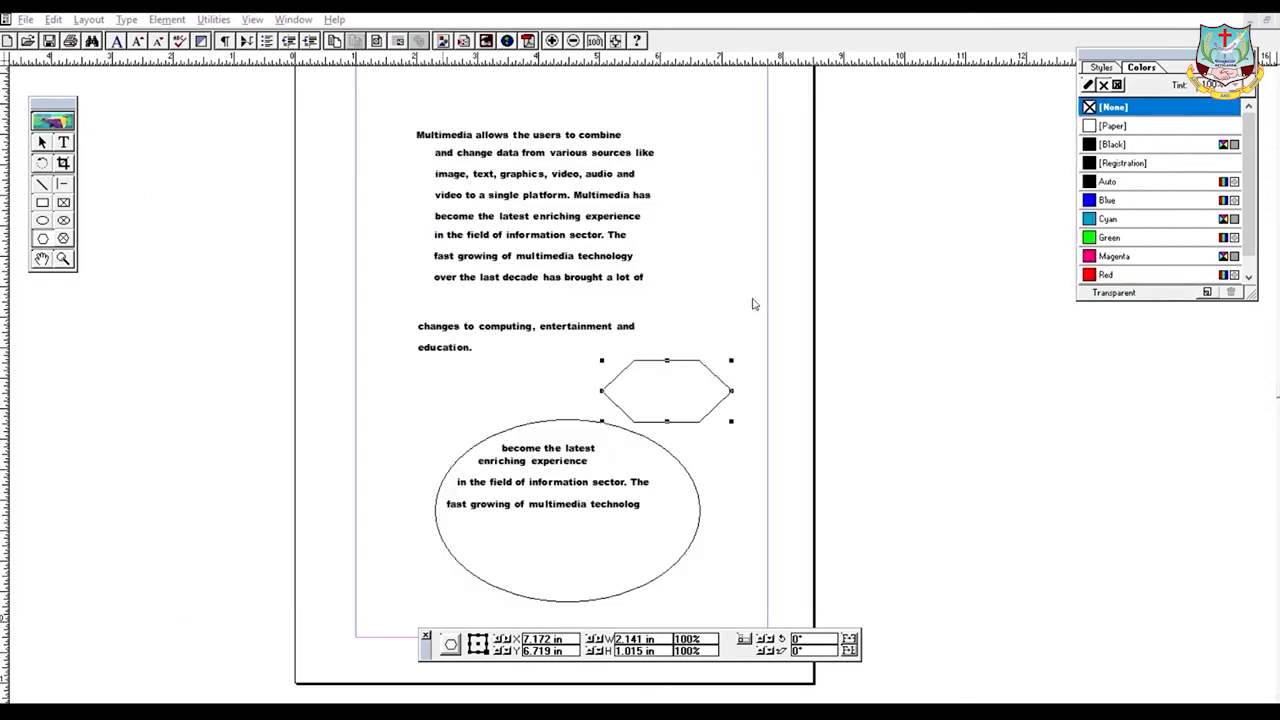
click(752, 282)
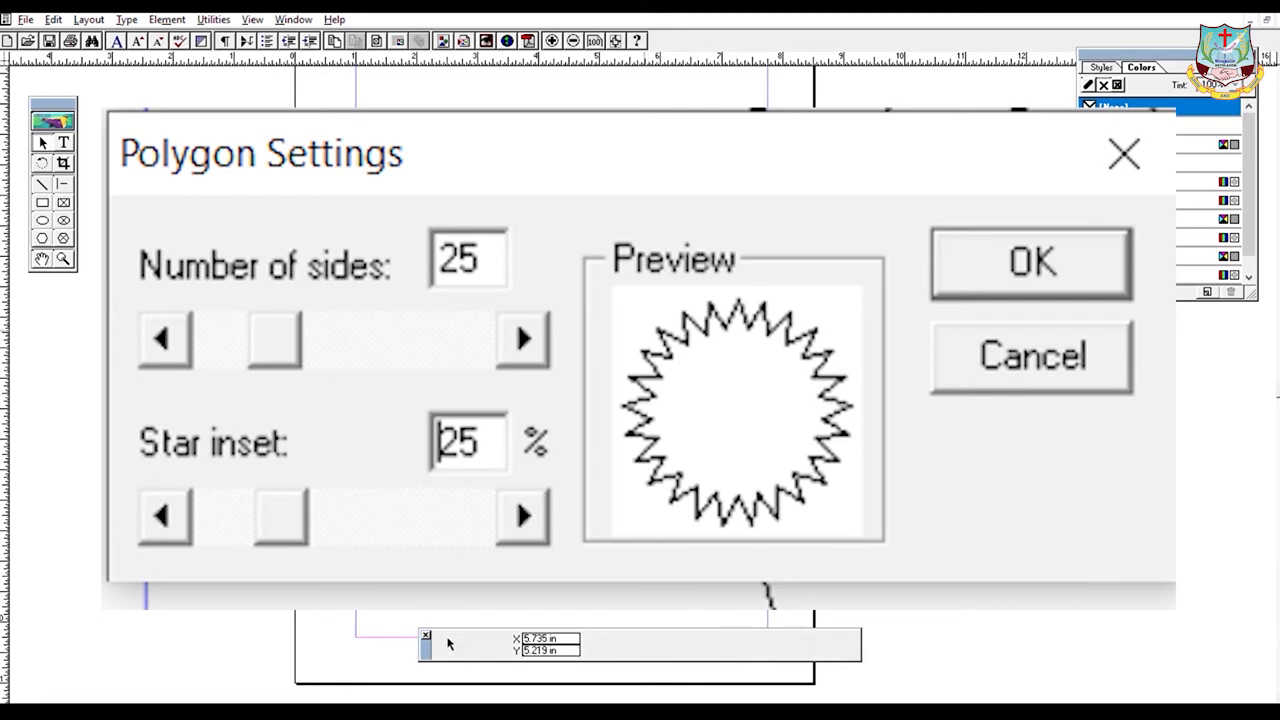
key(Return)
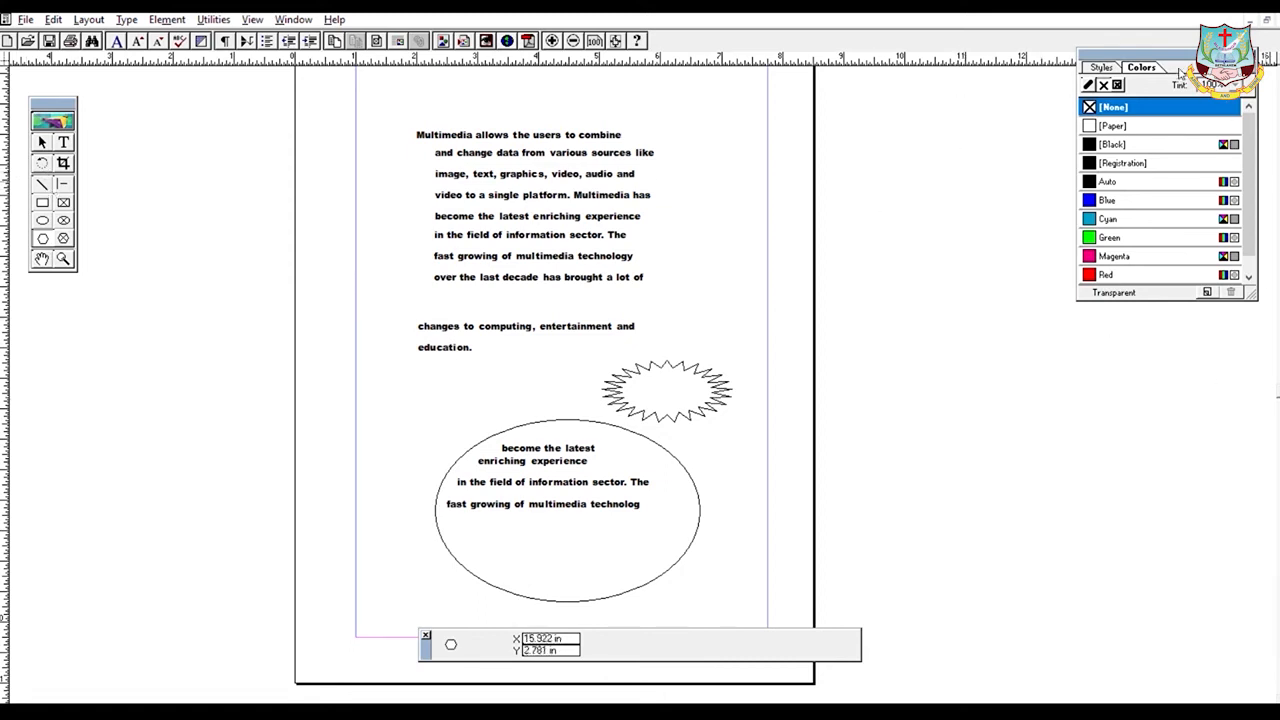
- Move the Colors palette lower, hide it with Ctrl+K, then restore it from the Window menu
drag(1150, 55, 1092, 244)
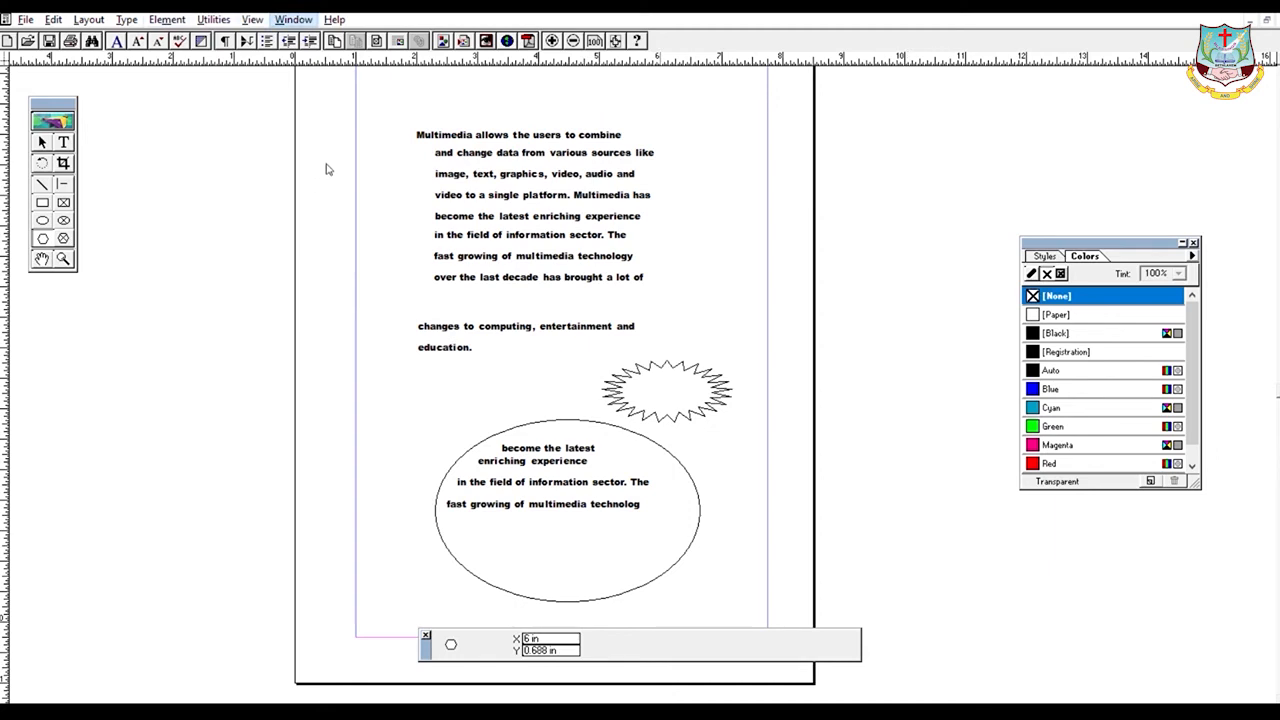
key(ctrl+k)
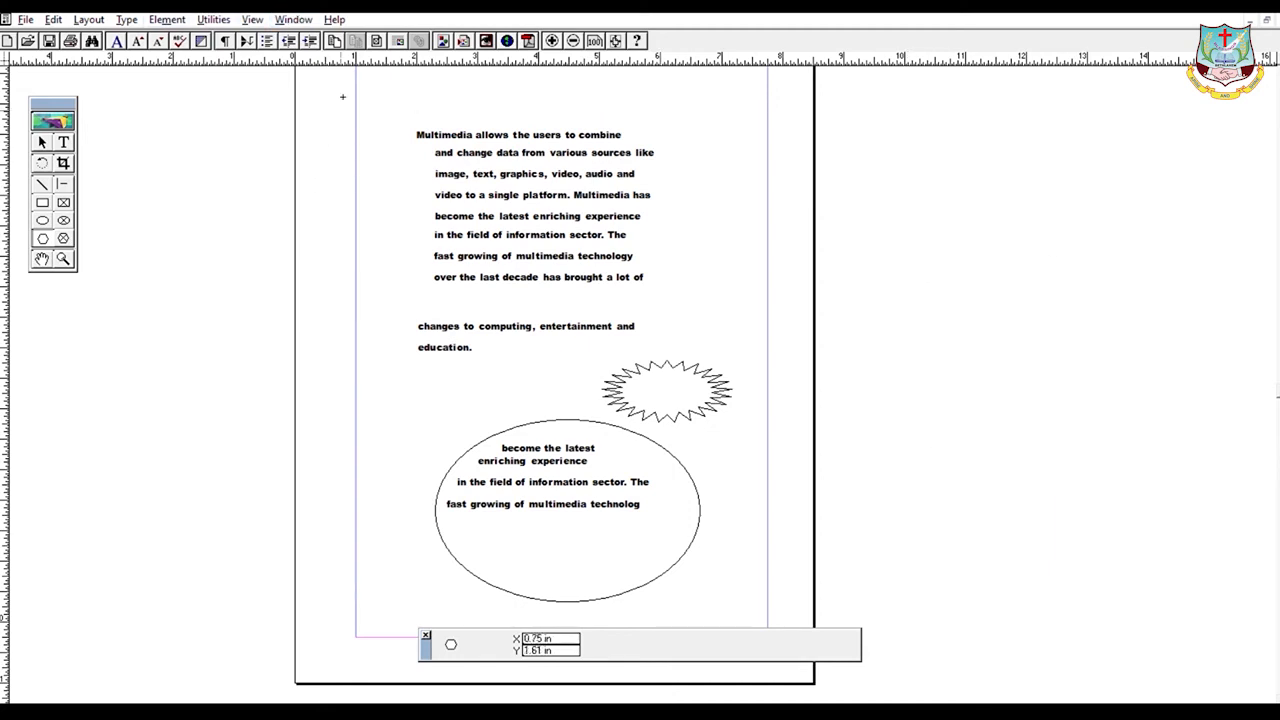
click(293, 19)
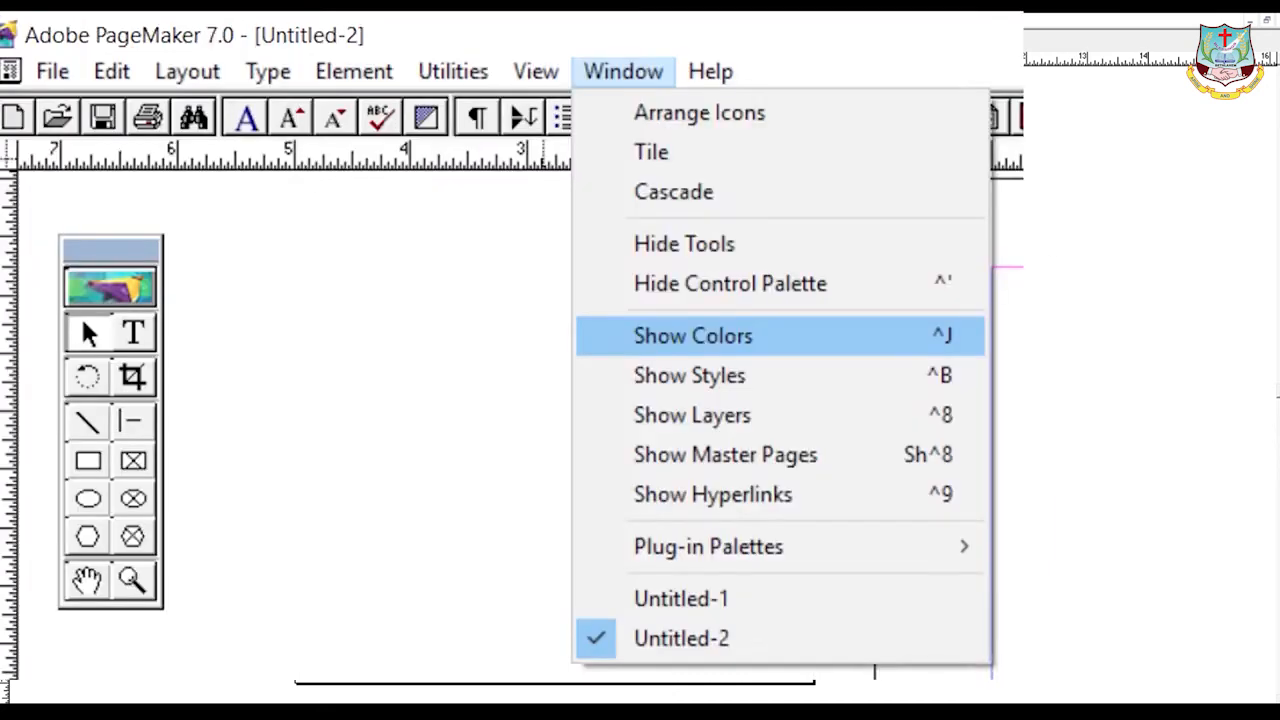
click(700, 336)
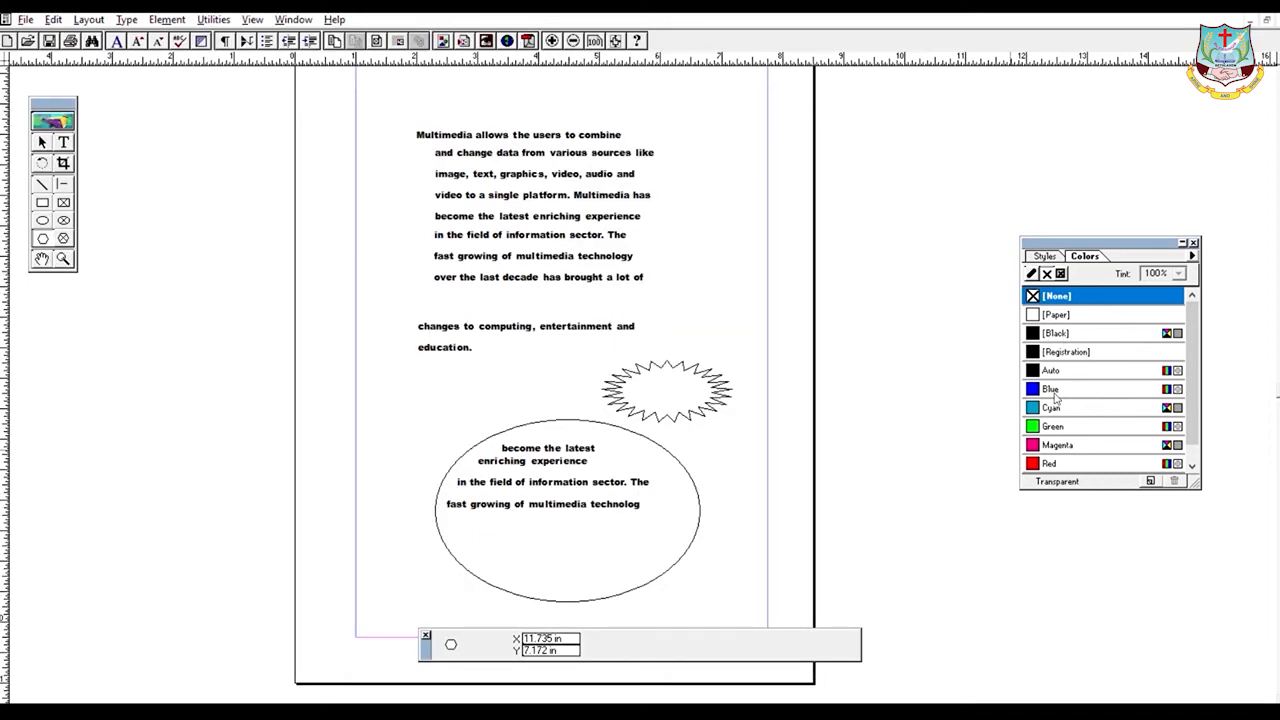
- With Cyan selected, draw a small ellipse above the large text-filled ellipse
click(1054, 405)
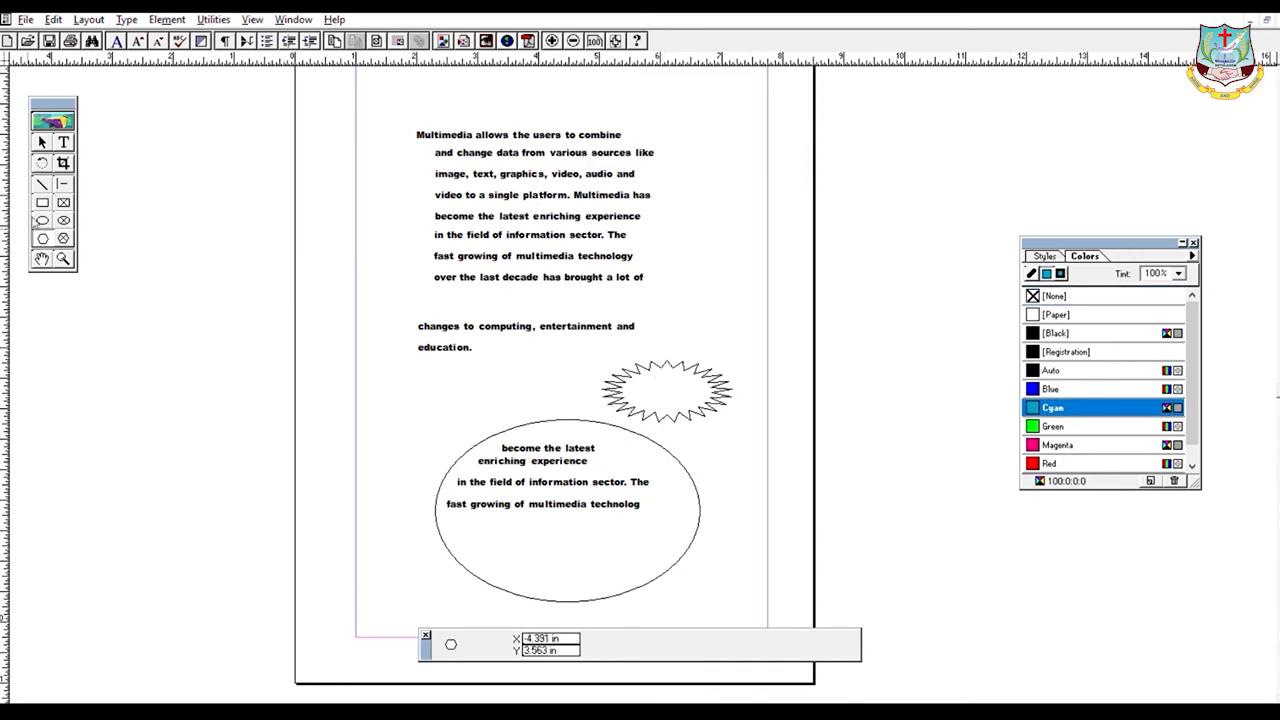
click(42, 220)
drag(412, 390, 503, 434)
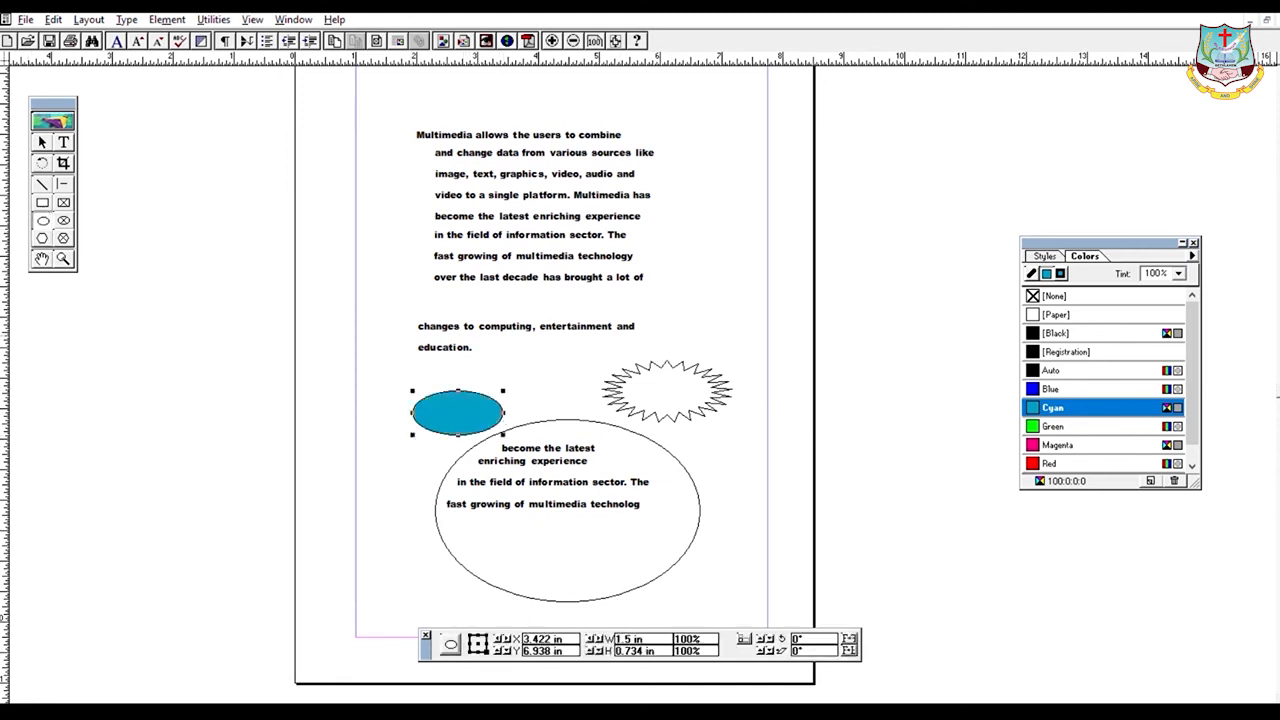
- Try Green, Red, Auto and Magenta fills on the small ellipse, finally settling on Cyan
click(1078, 426)
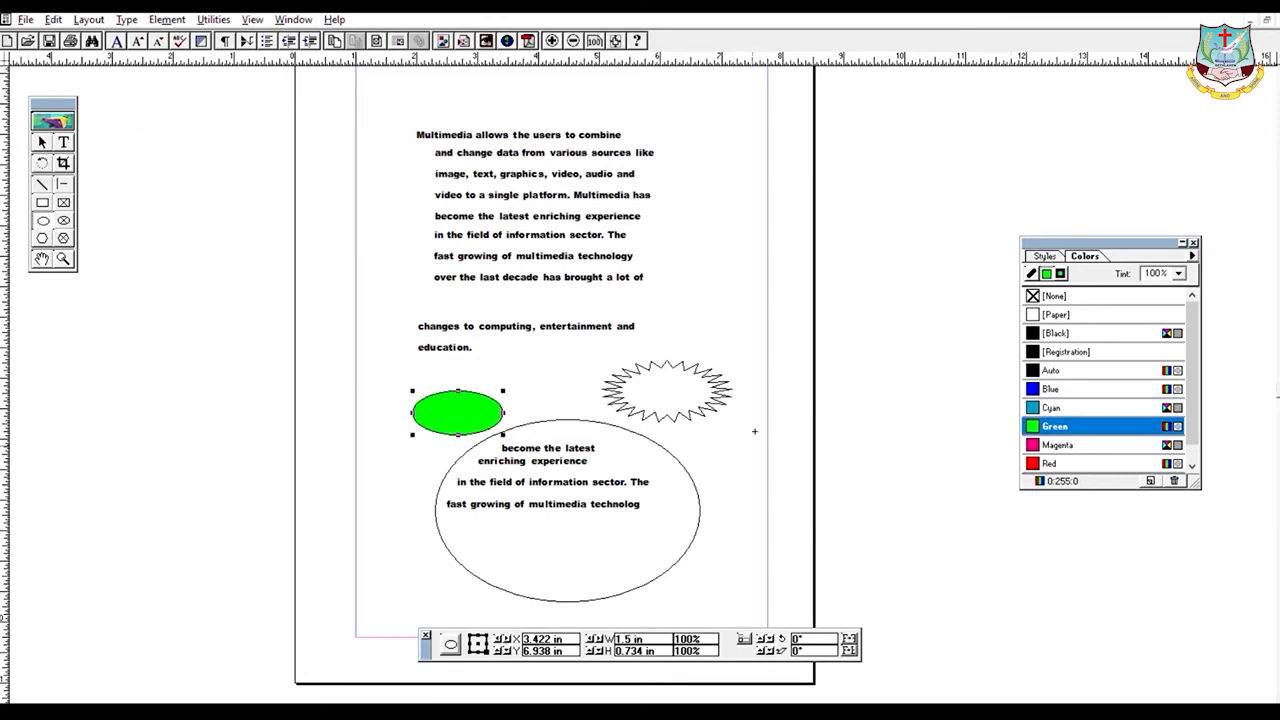
click(1046, 462)
click(1035, 405)
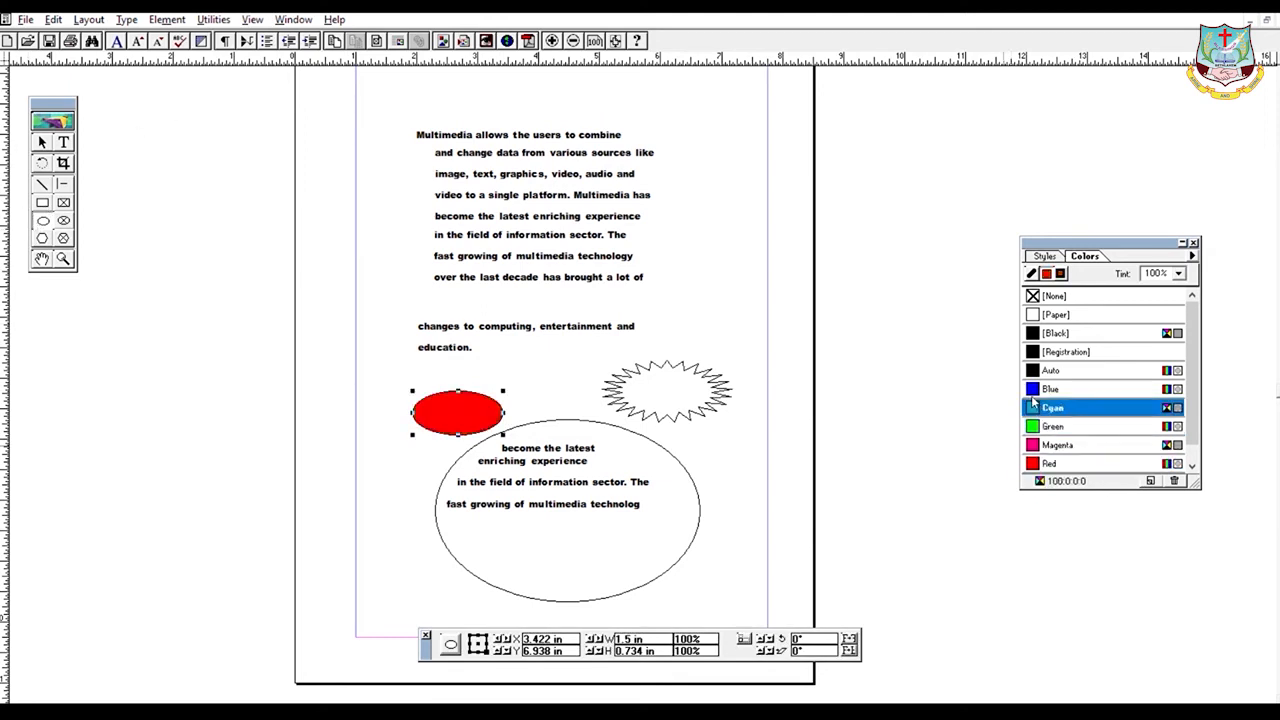
click(1050, 370)
click(1050, 405)
click(1058, 447)
click(1060, 463)
click(1070, 407)
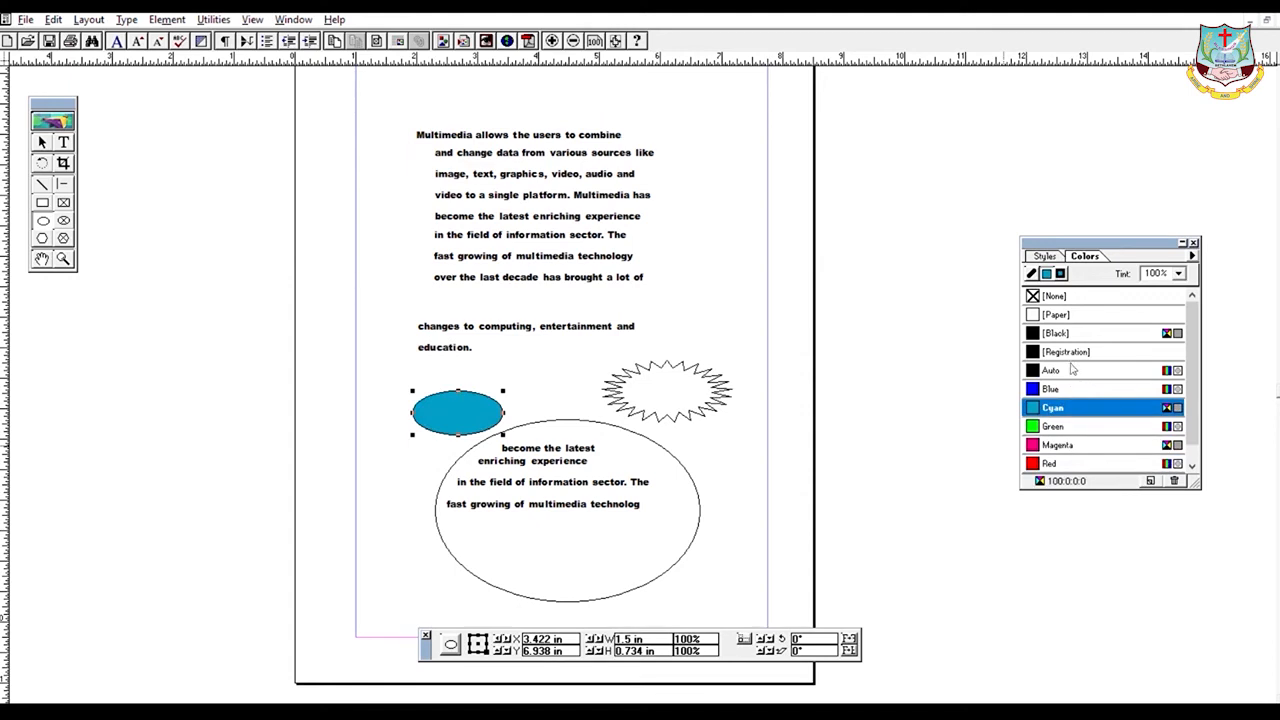
key(alt+l)
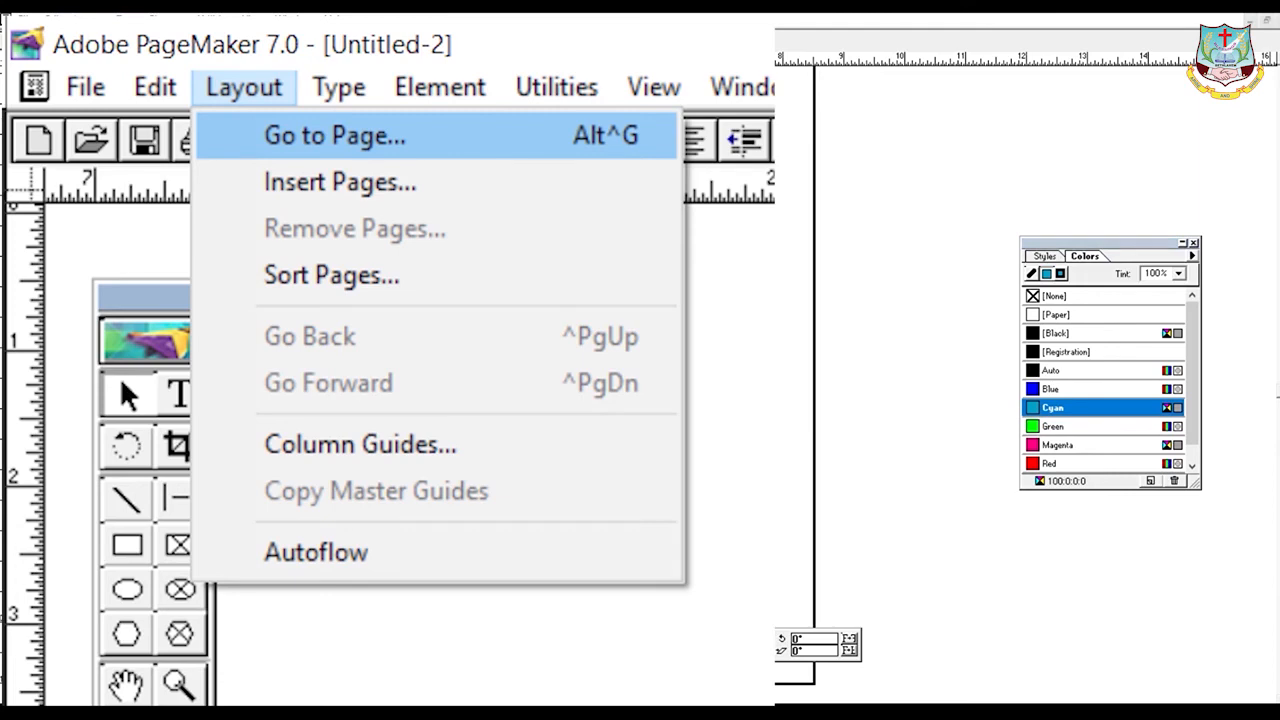
key(Return)
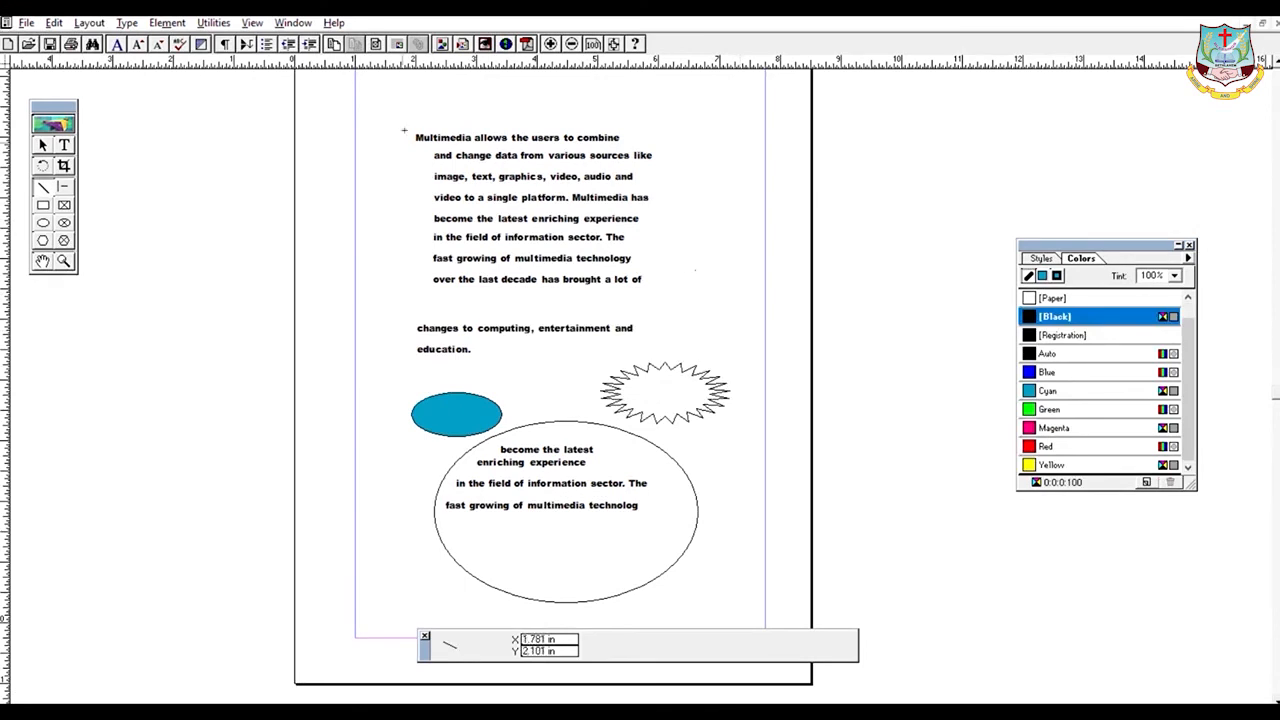
- Pick a dashed Custom Stroke, then draw diagonal, top and right edges forming a triangle at the top right
double_click(45, 178)
click(43, 185)
drag(654, 112, 745, 219)
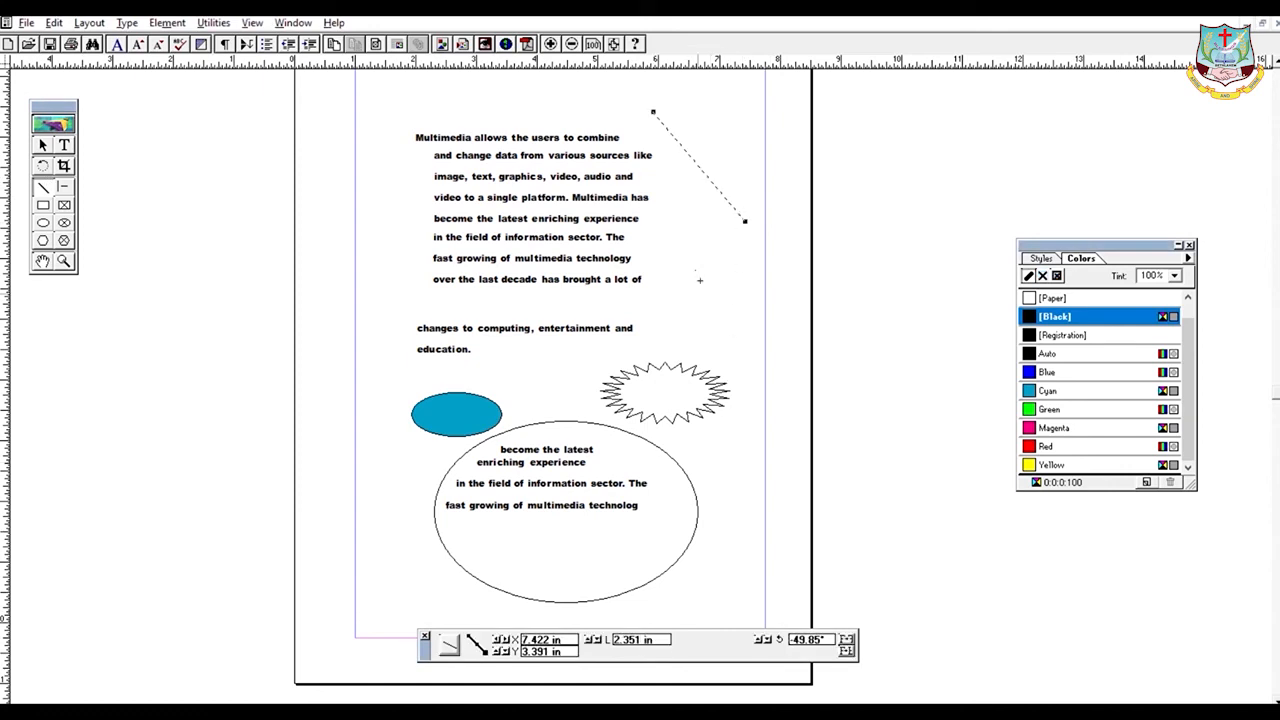
drag(653, 108, 757, 108)
drag(749, 212, 756, 95)
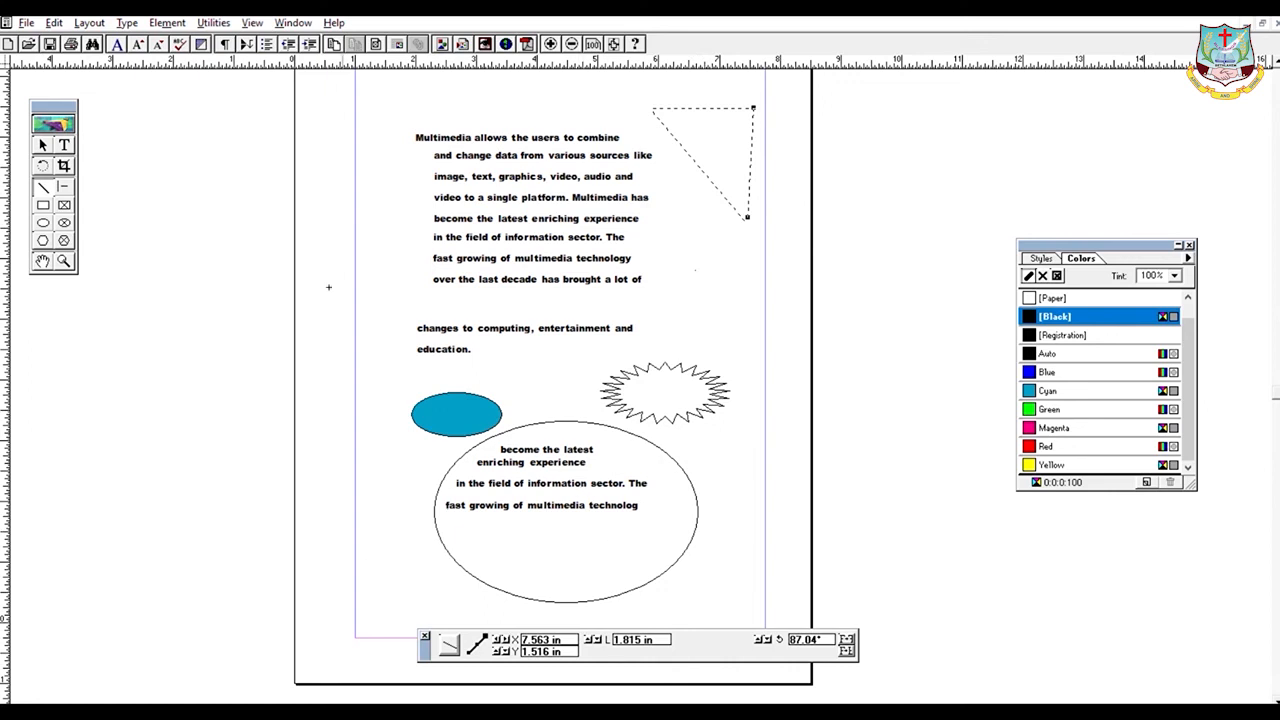
click(45, 145)
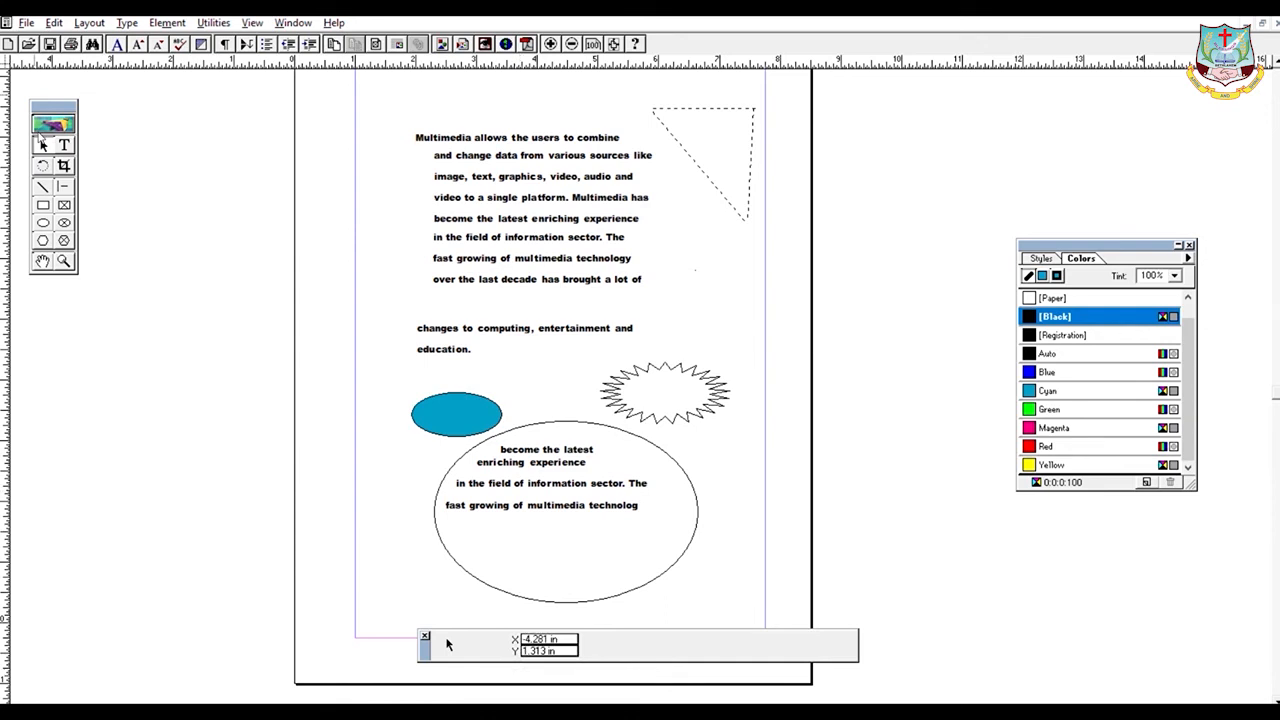
click(514, 468)
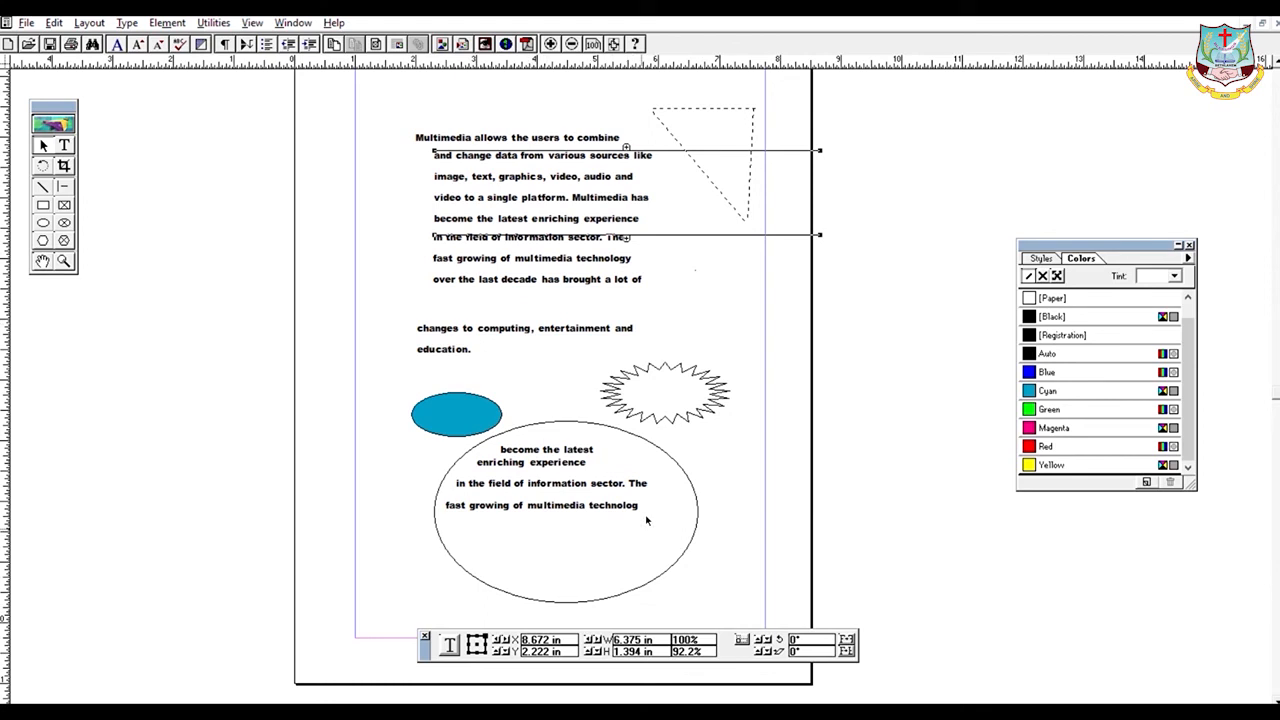
click(531, 333)
click(475, 171)
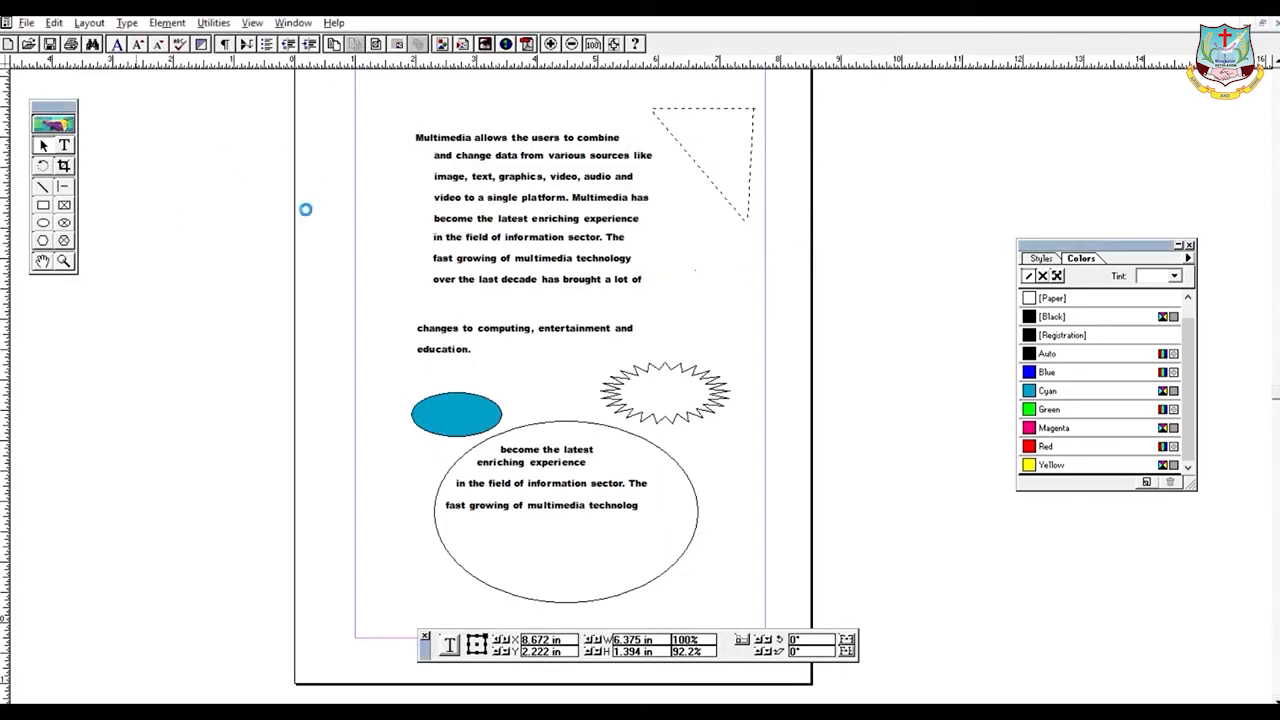
click(297, 212)
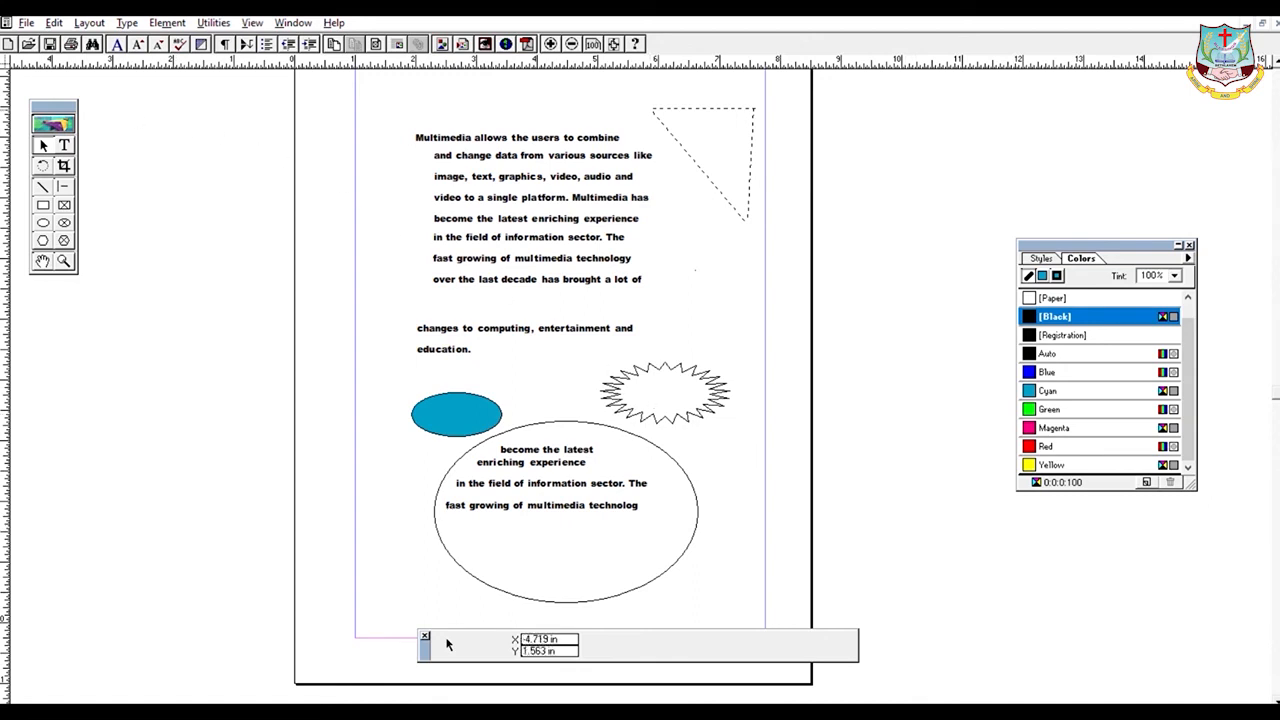
- Open the File menu to close the finished publication
click(26, 22)
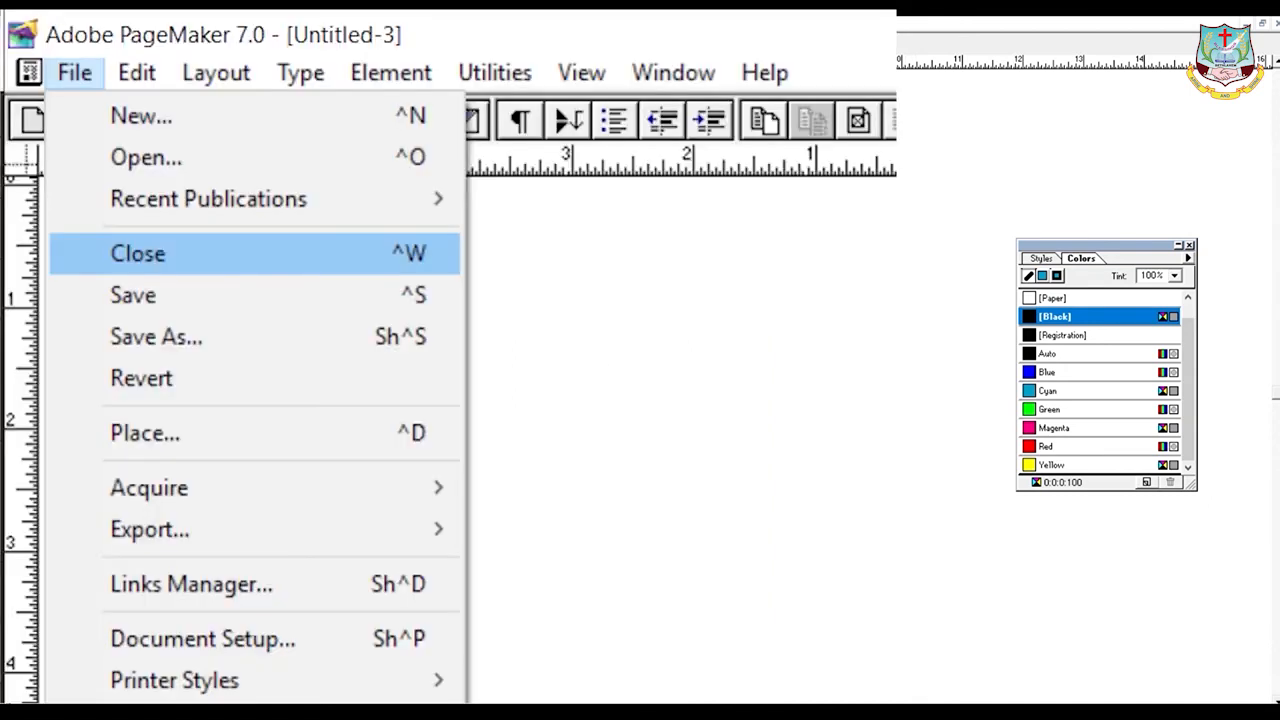